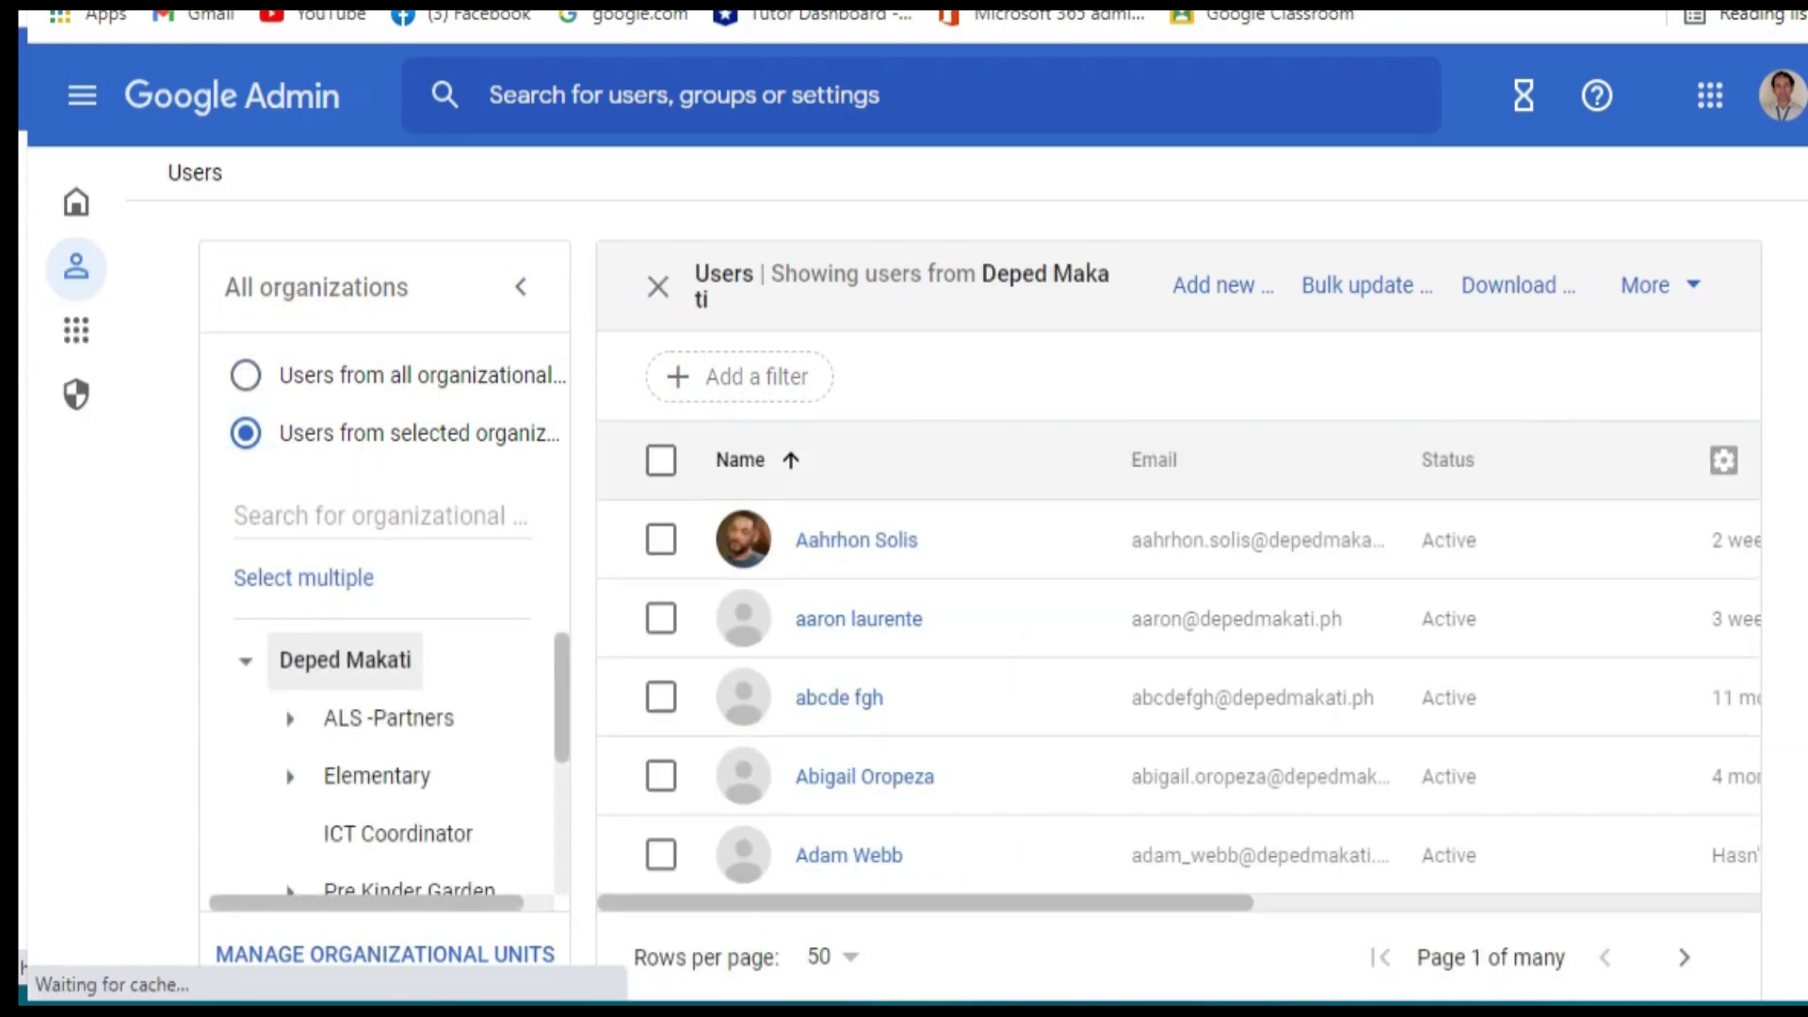
Scroll down through the Deped Makati user list.
scroll(376, 754, "down", 2)
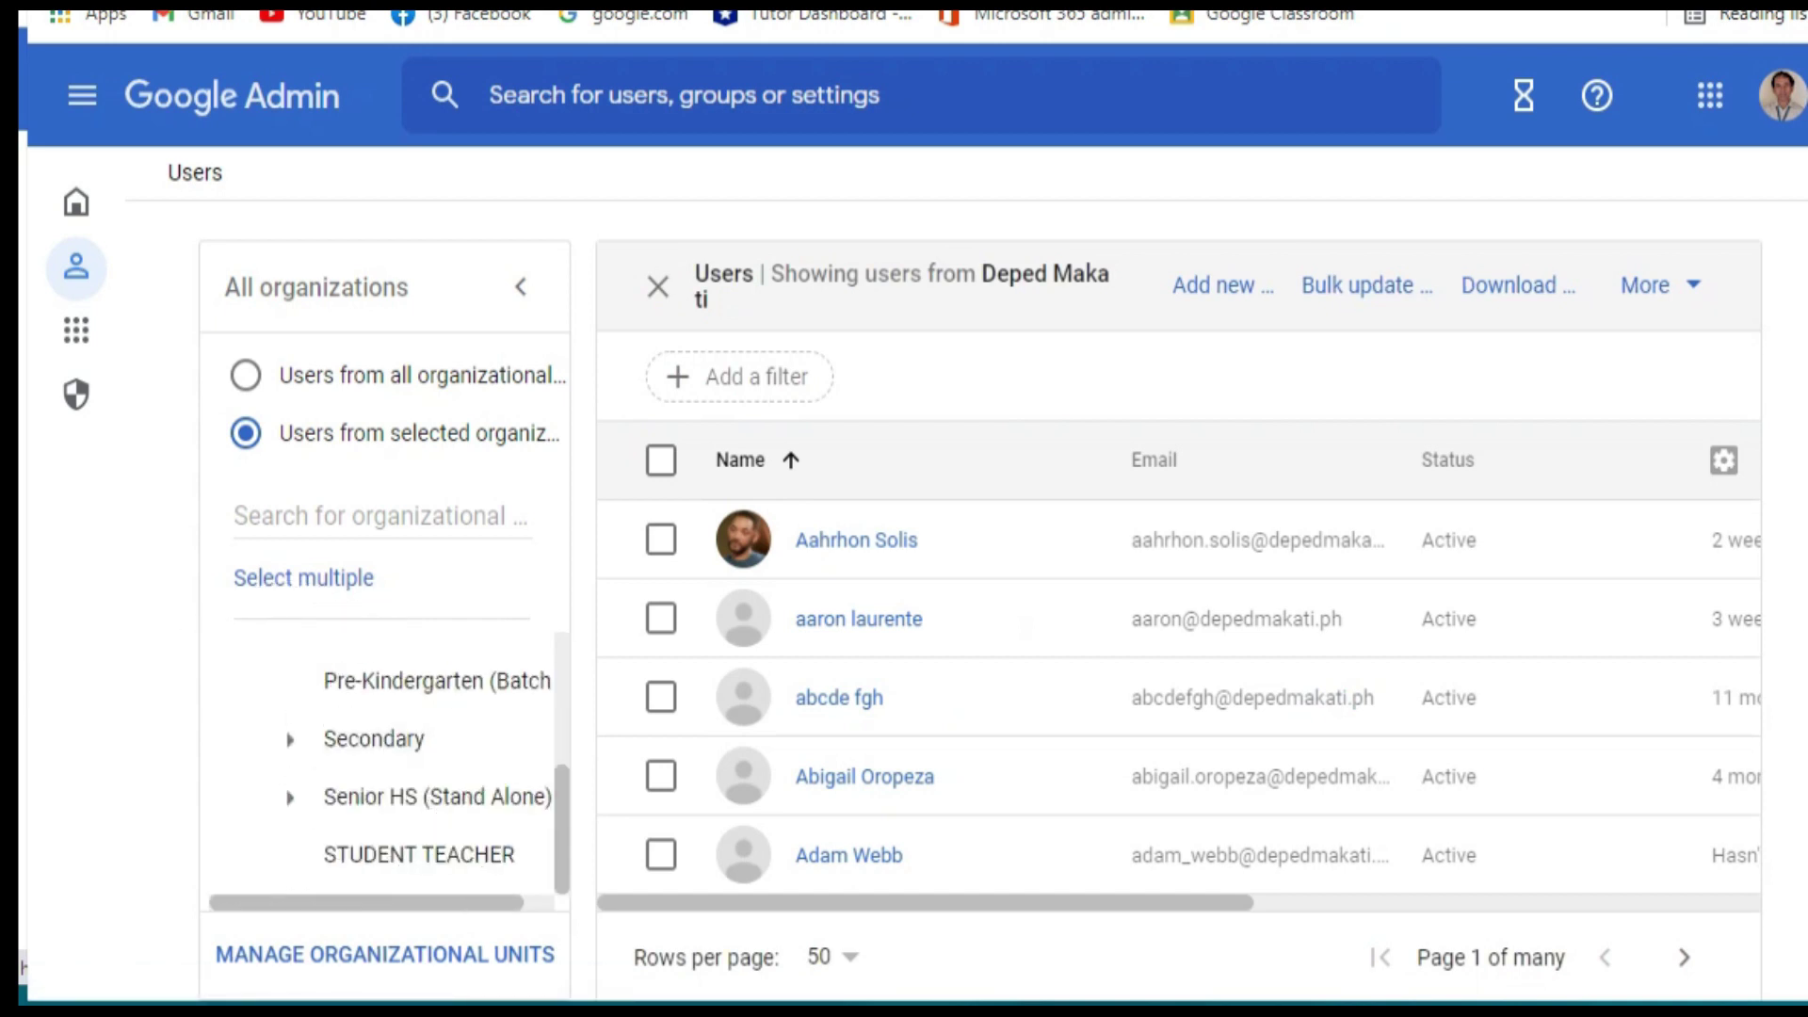
Expand Secondary, District II and Pitogo in the tree, briefly listing Senior HS (Stand Alone).
left_click(290, 739)
scroll(290, 739, "down", 2)
scroll(424, 753, "down", 1)
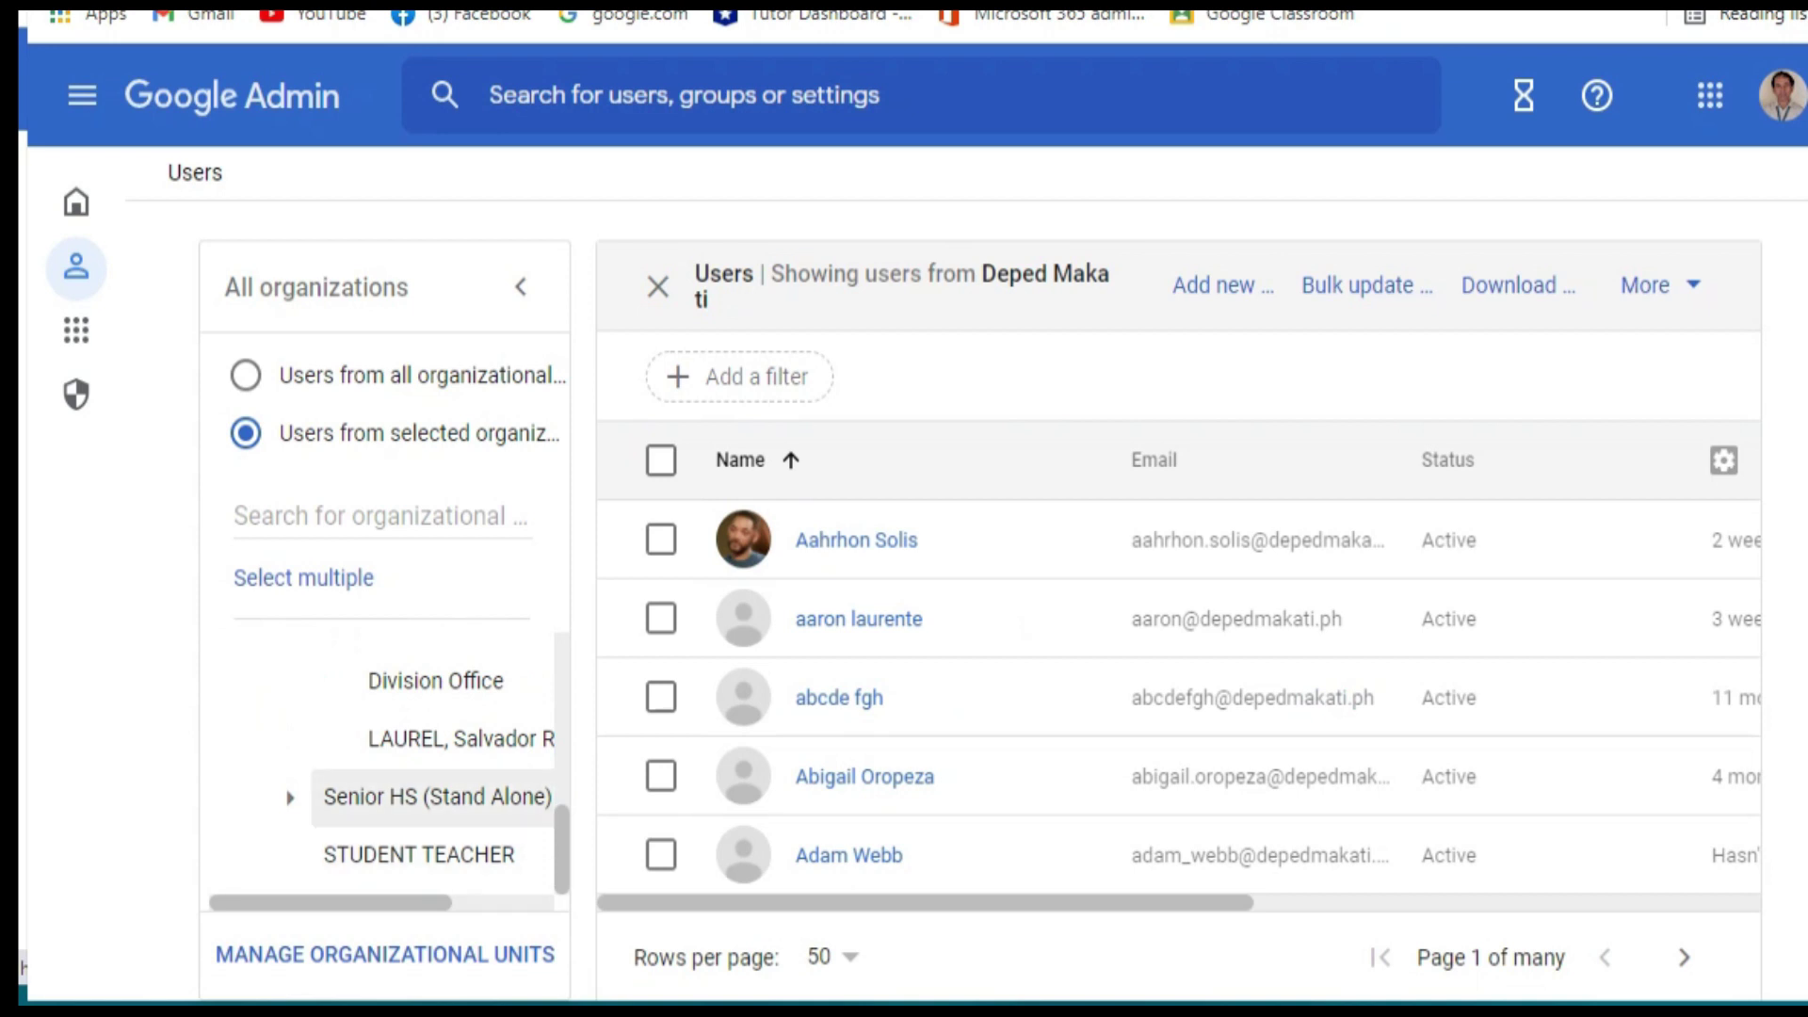
scroll(424, 773, "up", 3)
scroll(386, 754, "down", 3)
scroll(415, 791, "up", 3)
left_click(333, 785)
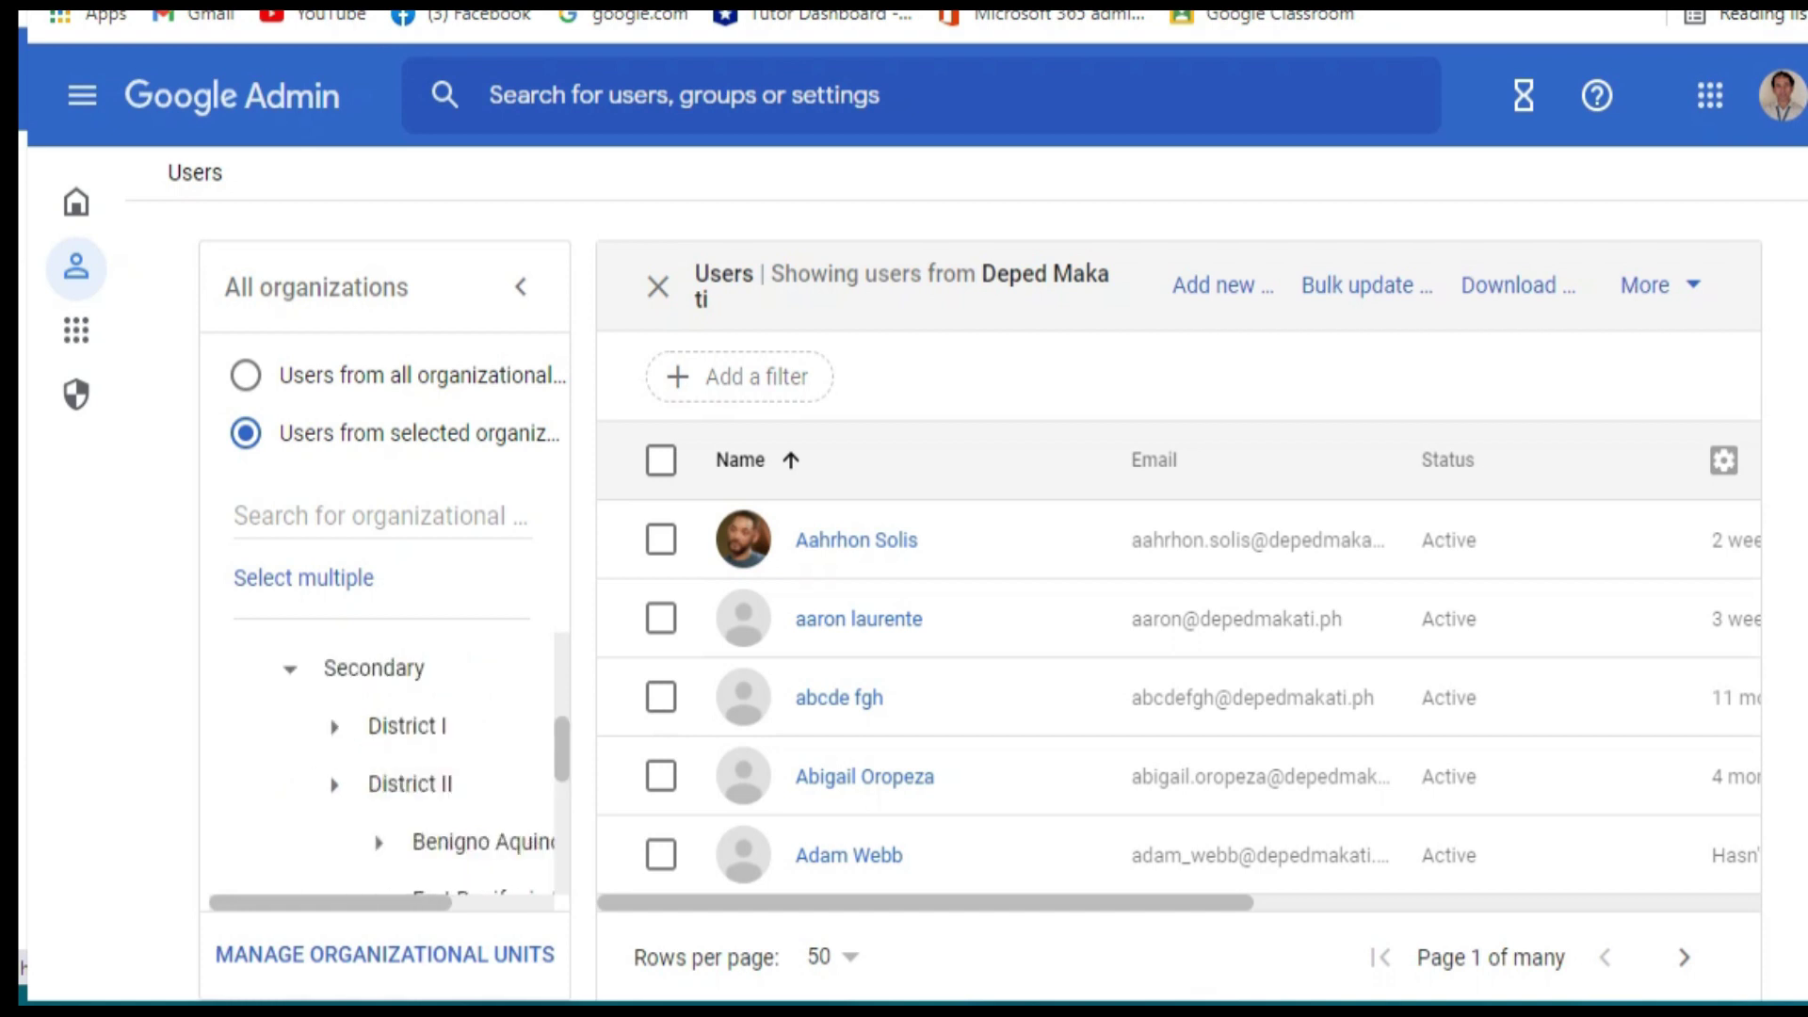
scroll(424, 773, "down", 3)
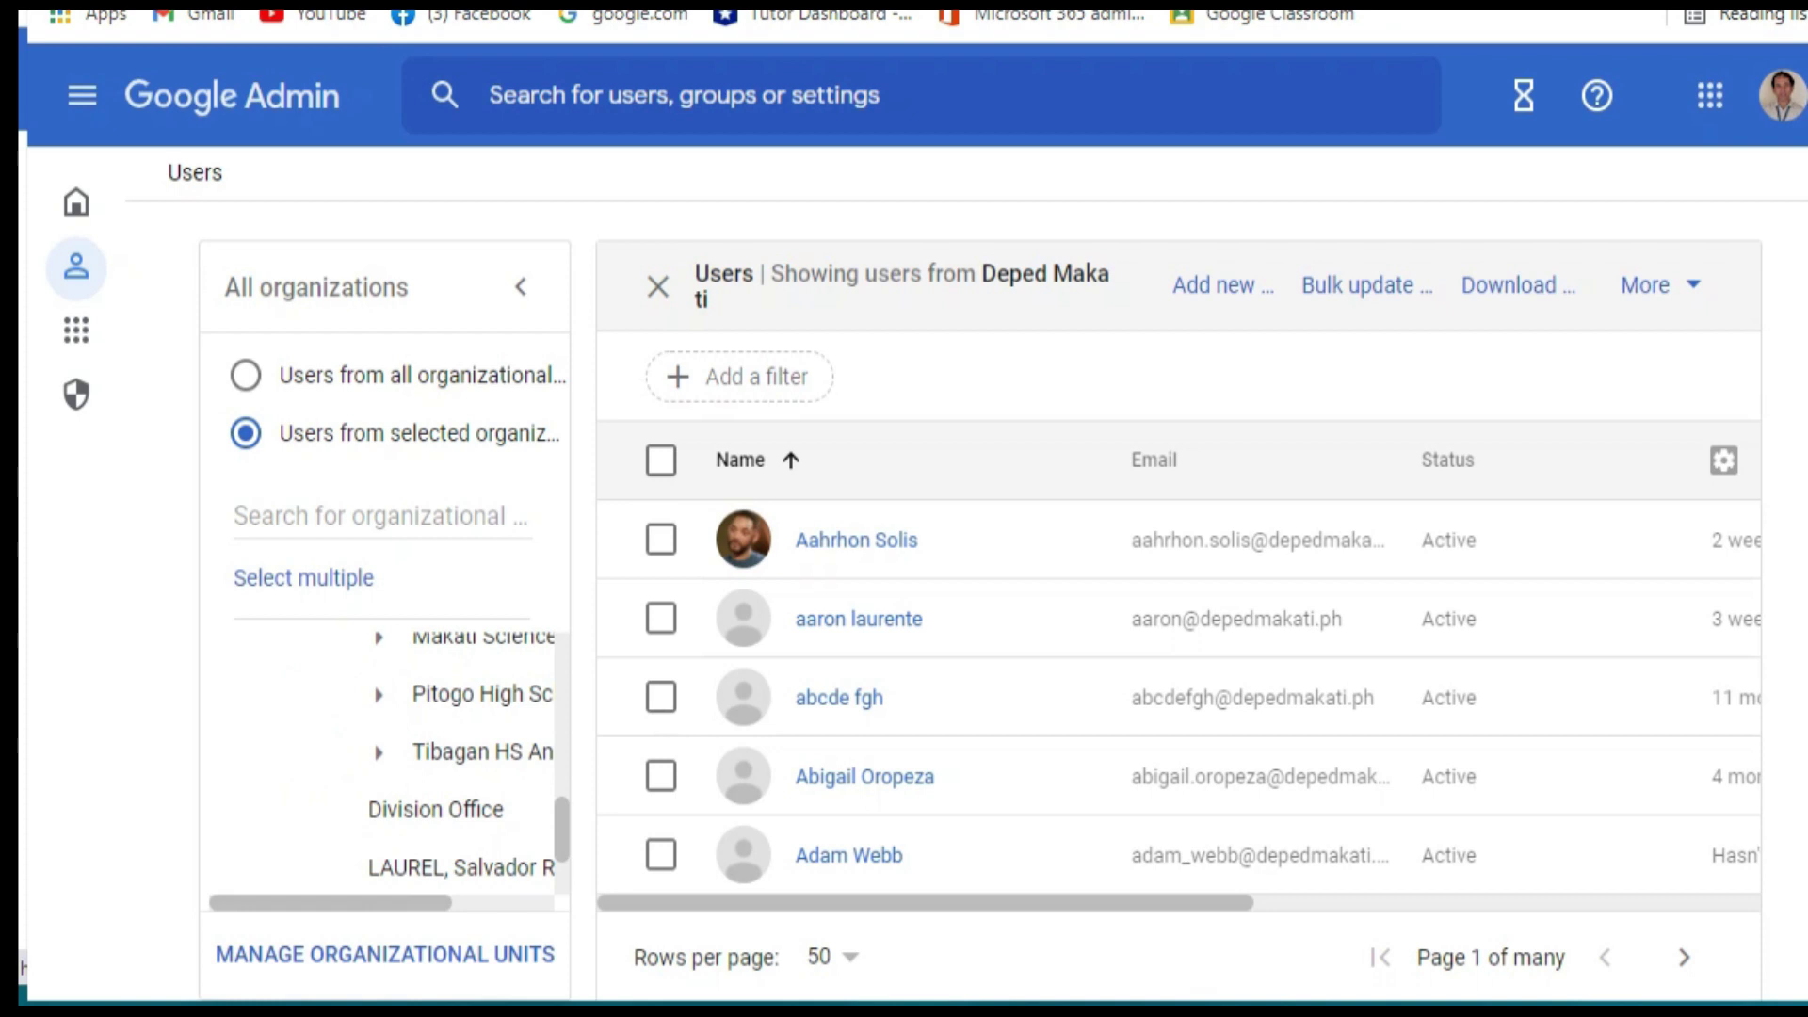
left_click(378, 694)
scroll(424, 763, "down", 3)
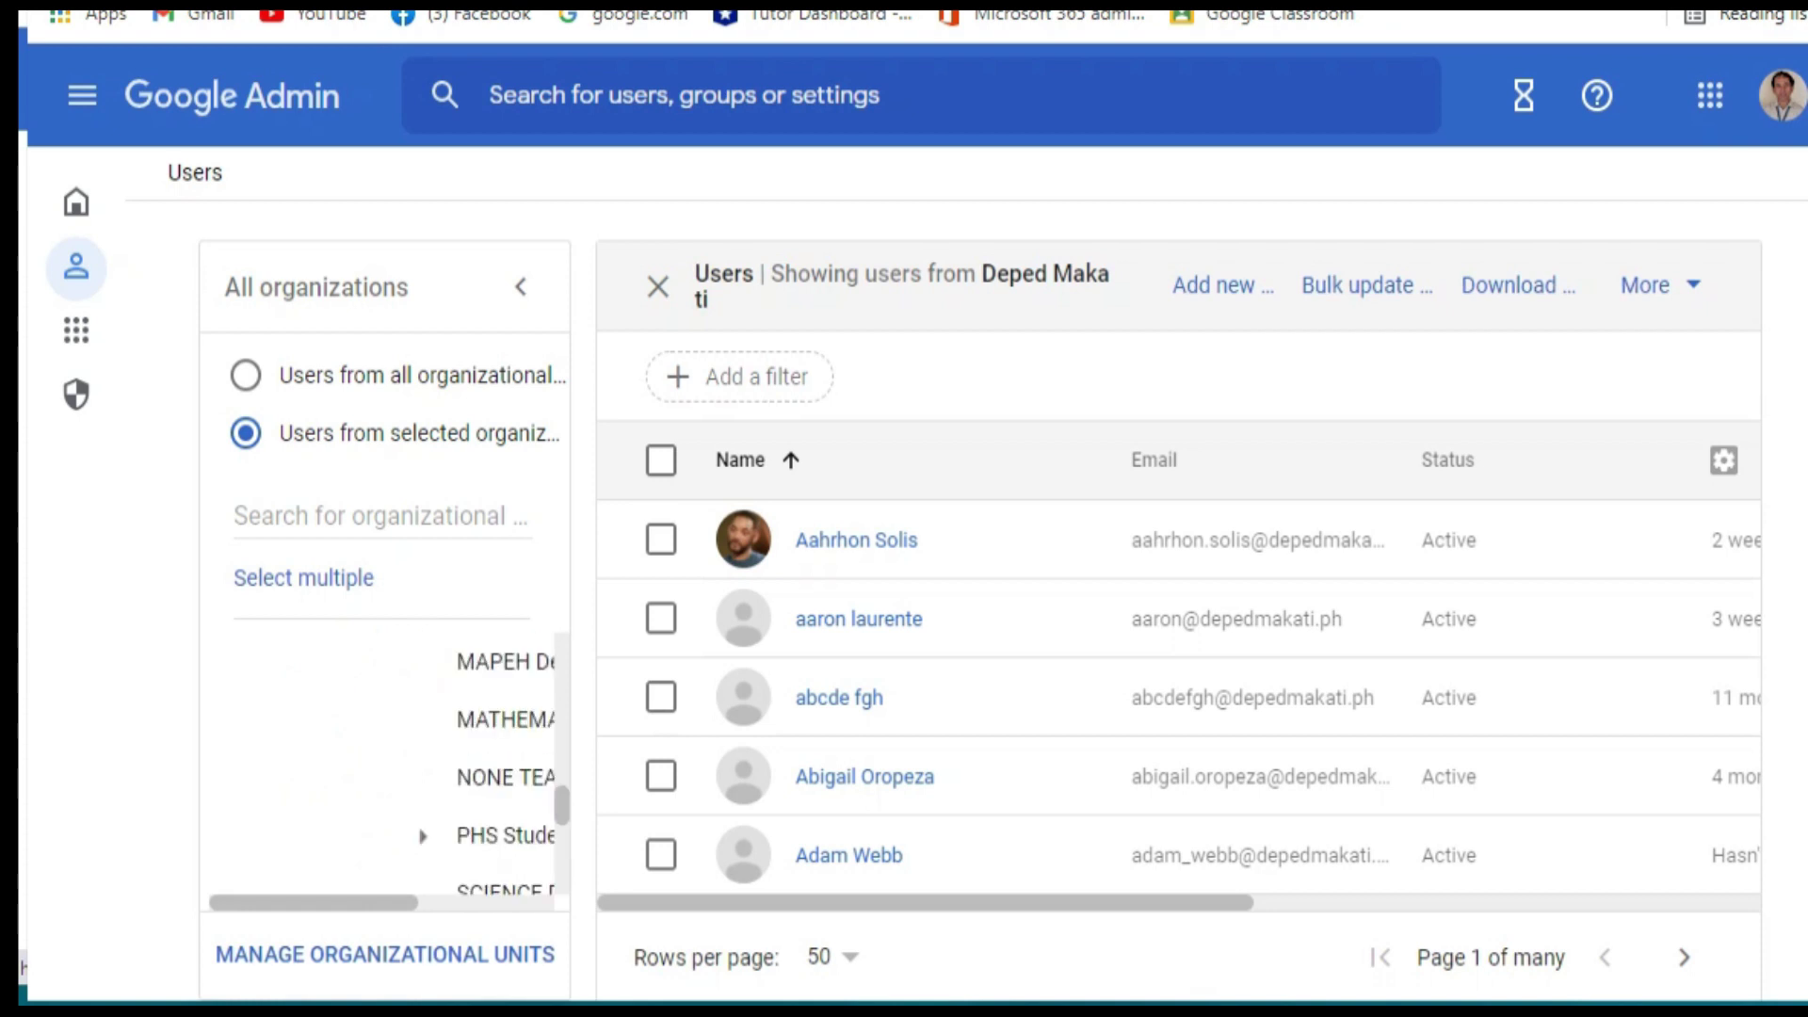
scroll(424, 772, "down", 3)
left_click(462, 861)
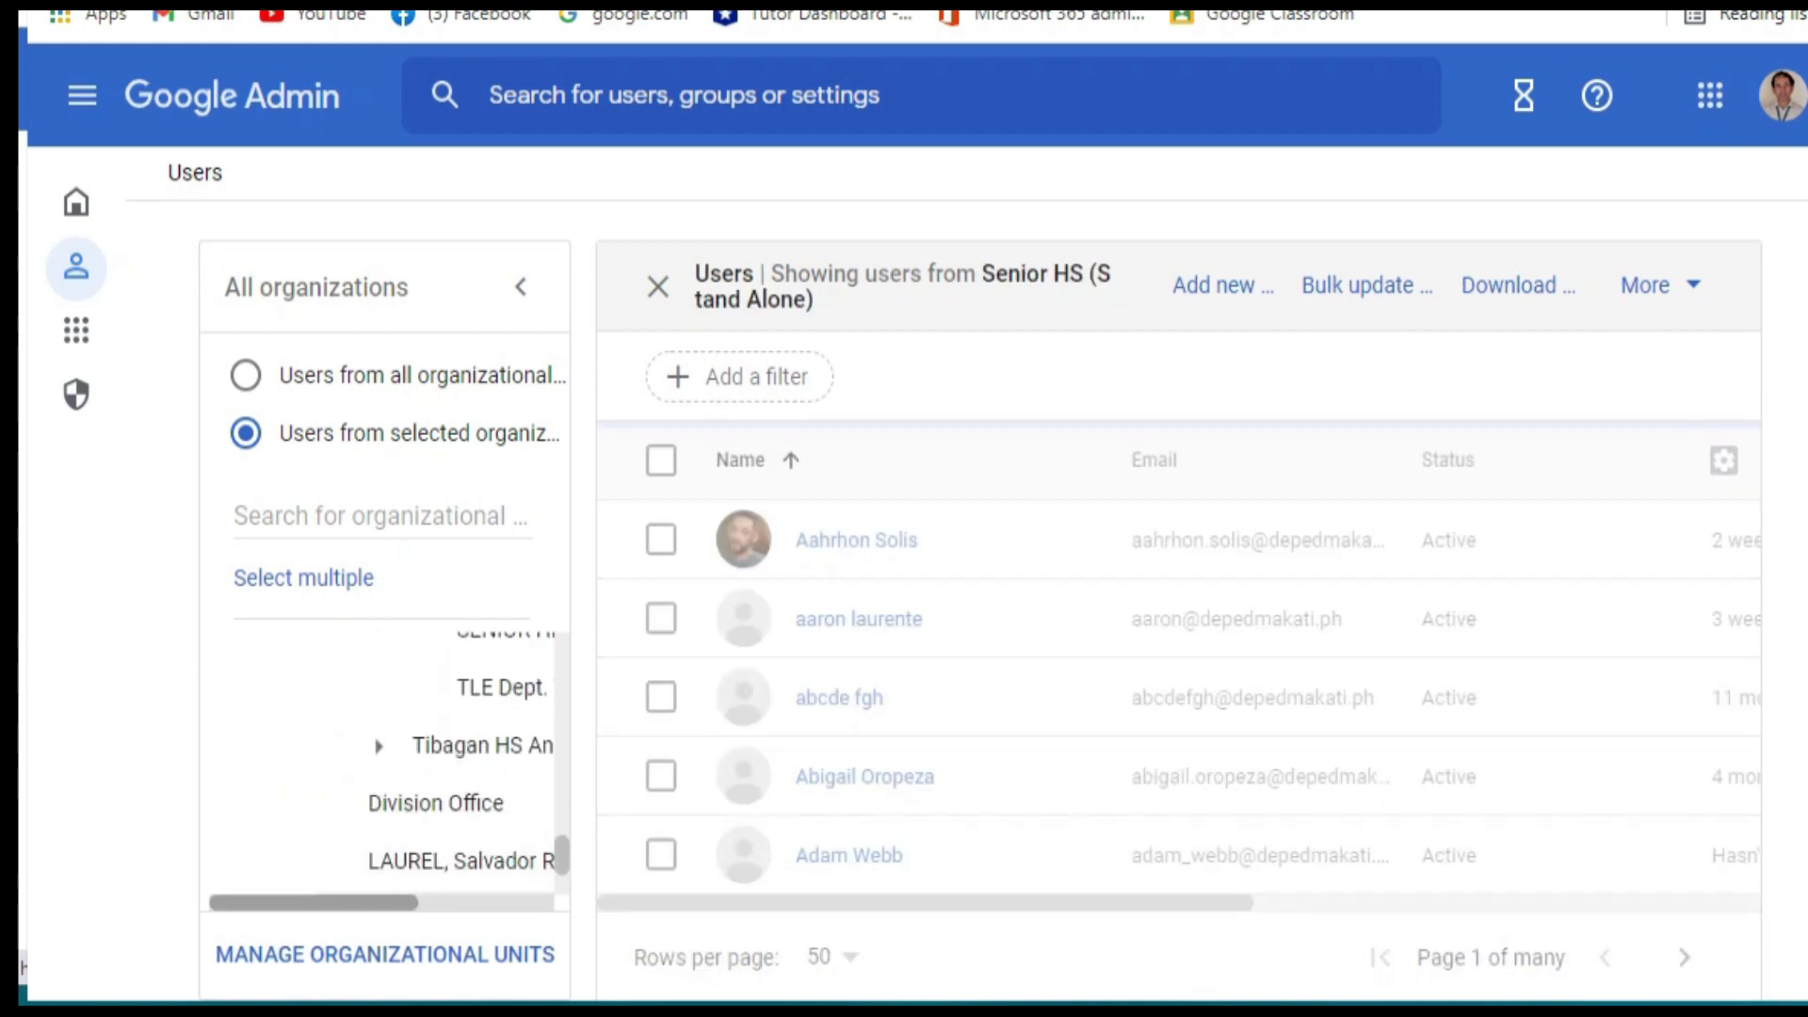
Expand PHS Students > Grade 7, select the AMORSOLO section and review its students.
scroll(453, 778, "up", 3)
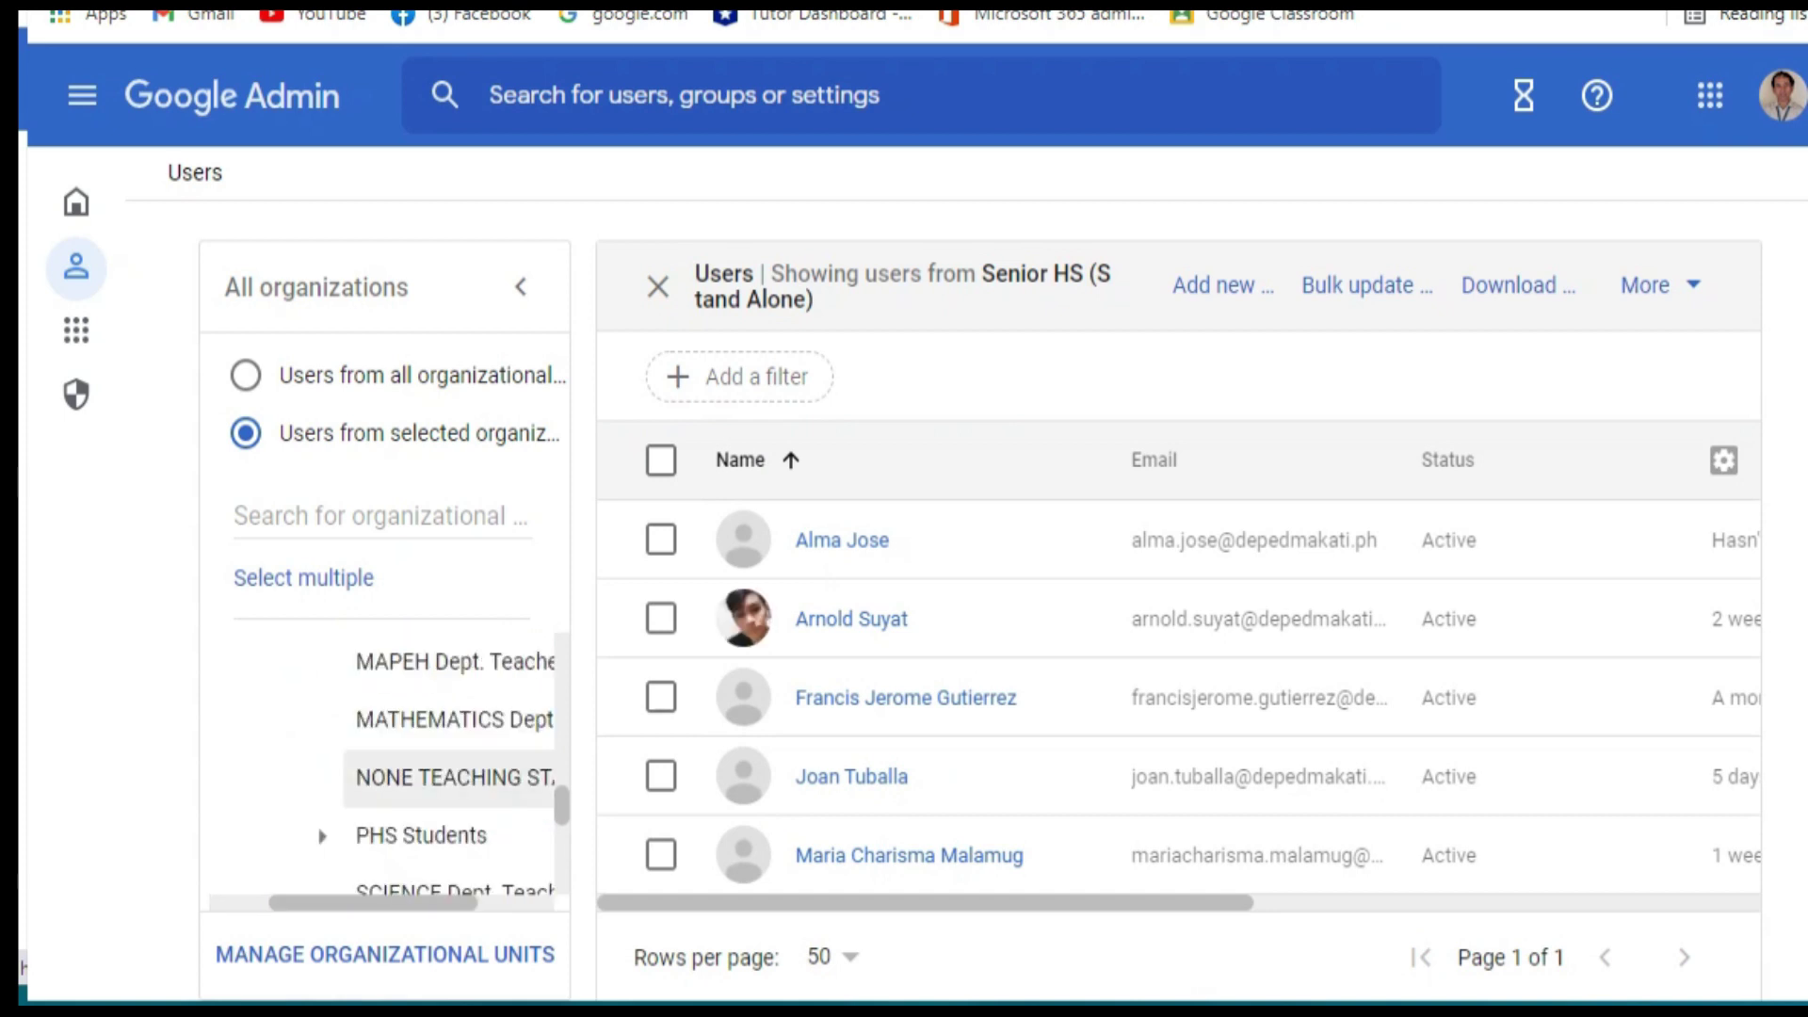
scroll(452, 777, "up", 3)
scroll(452, 778, "down", 3)
left_click(321, 835)
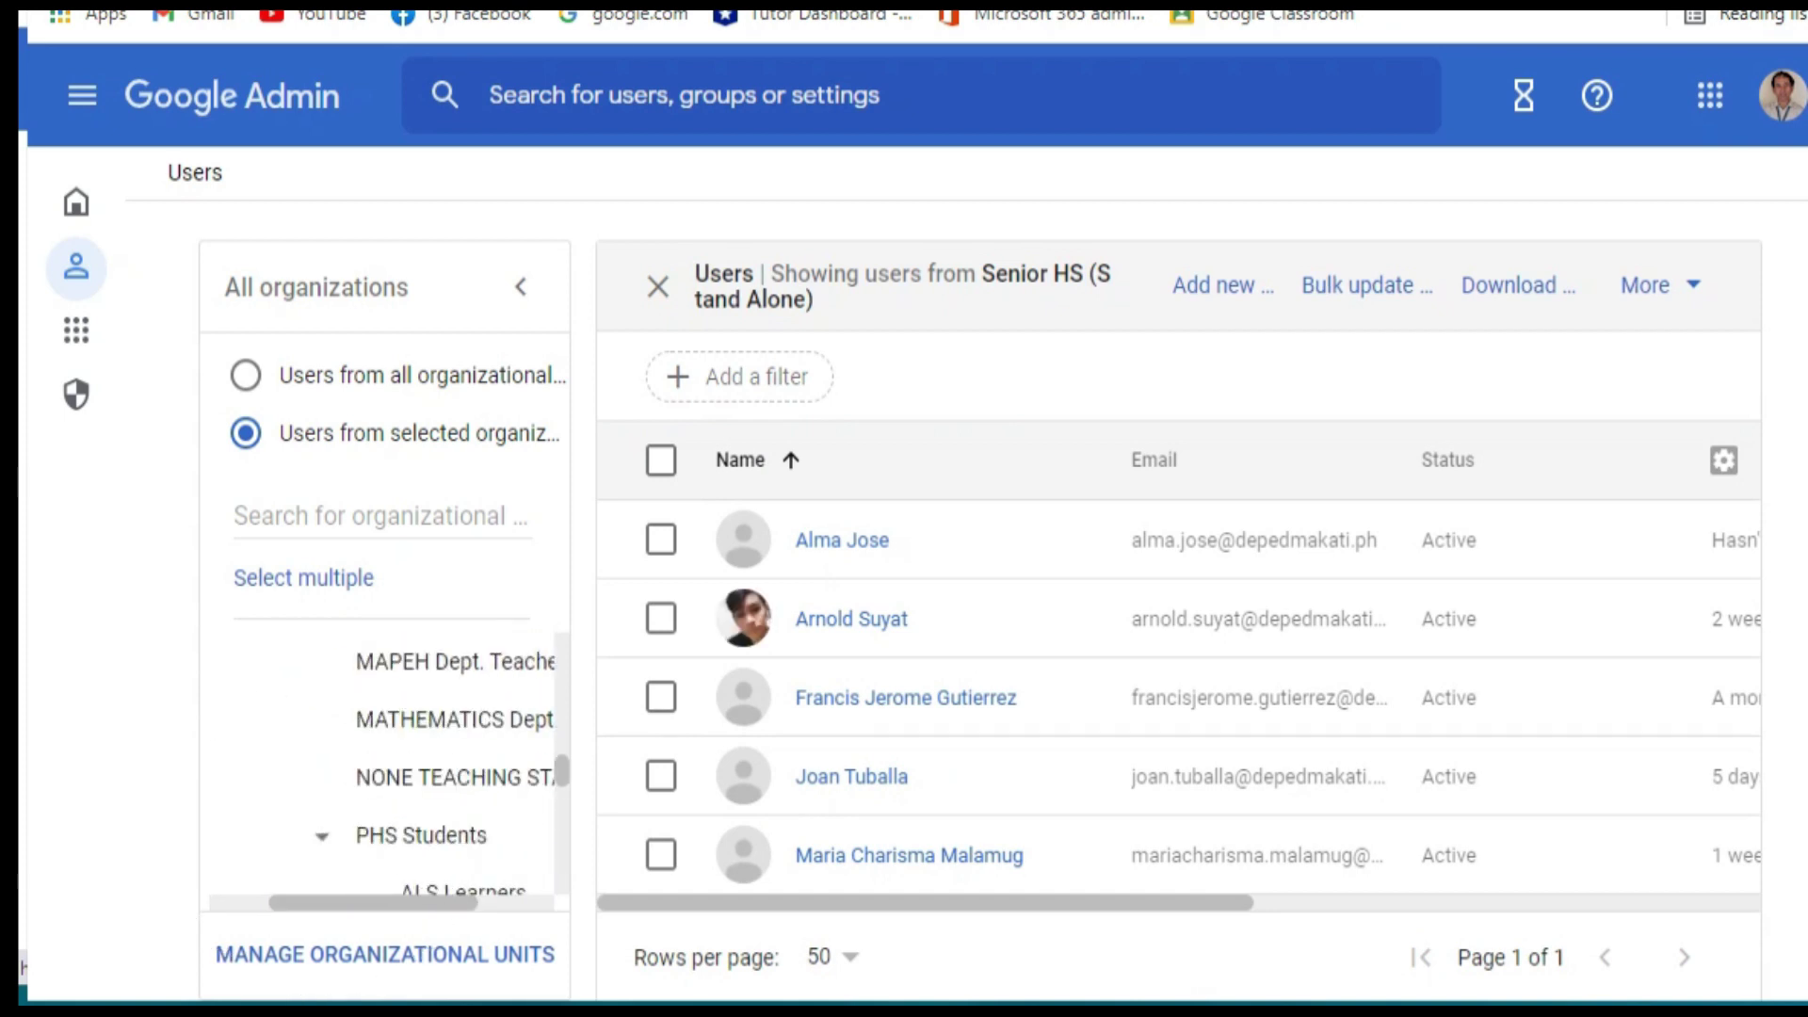
scroll(452, 778, "down", 4)
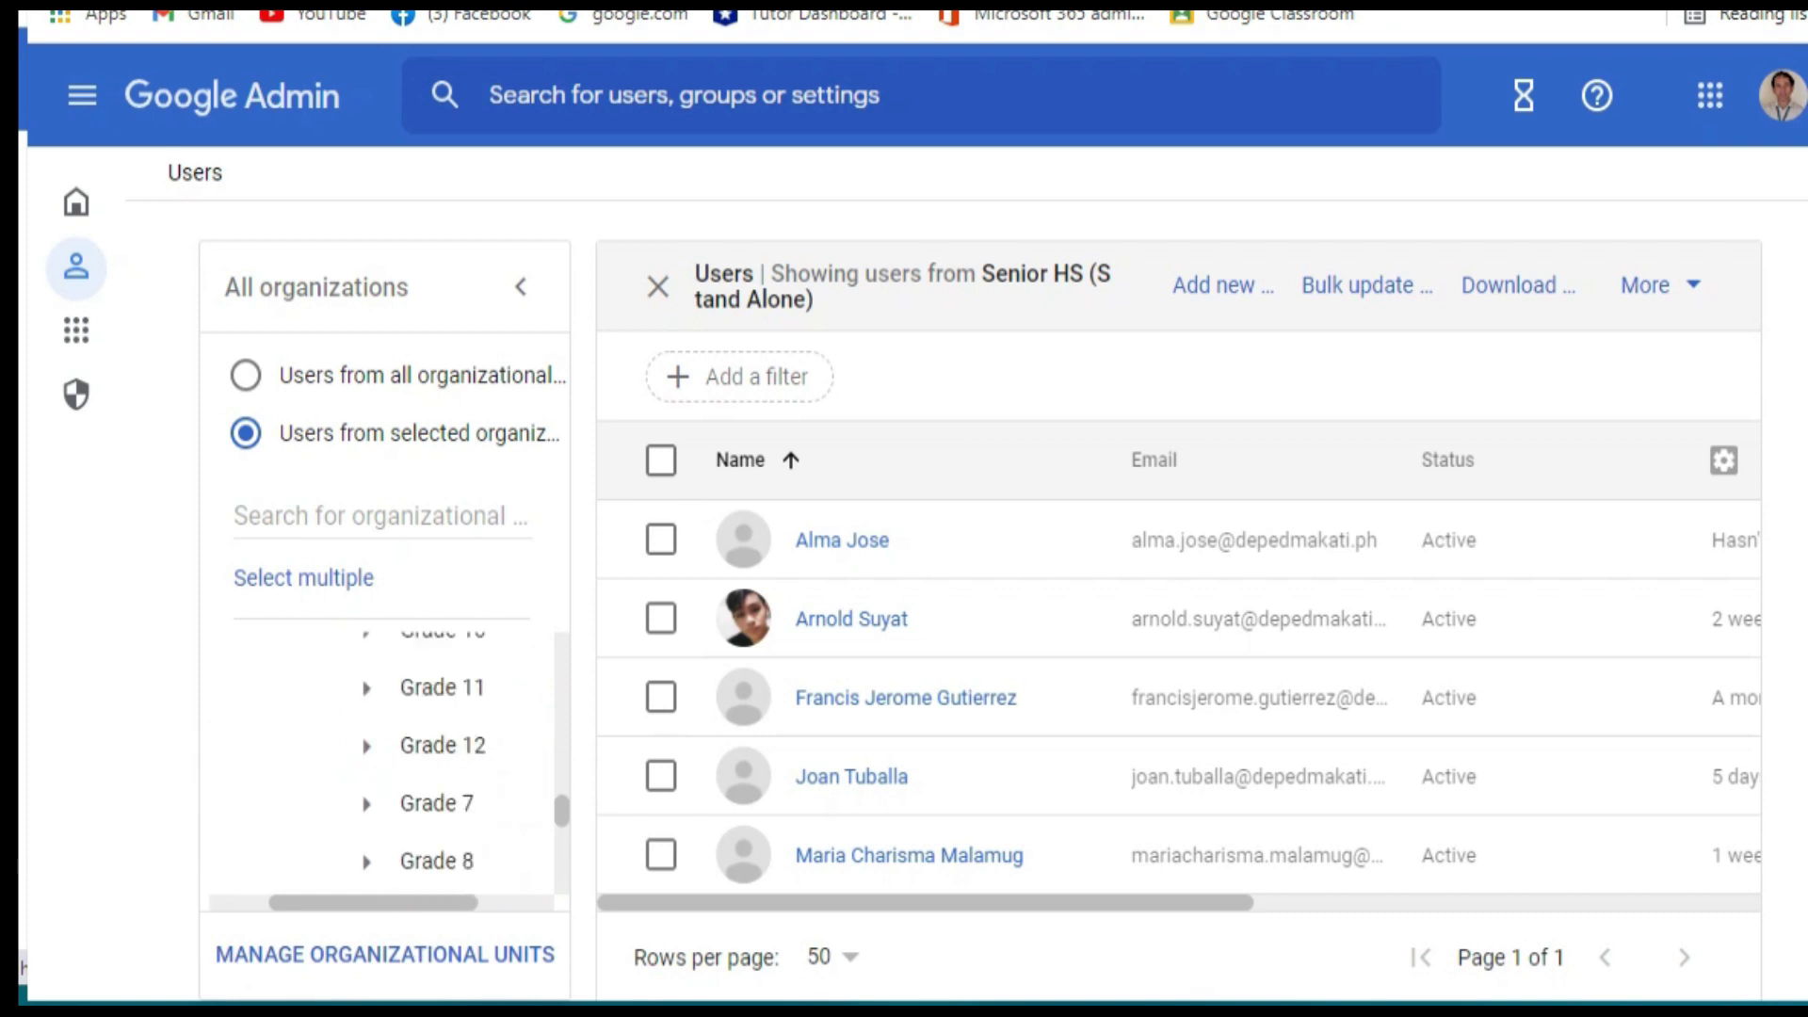
scroll(386, 753, "right", 1)
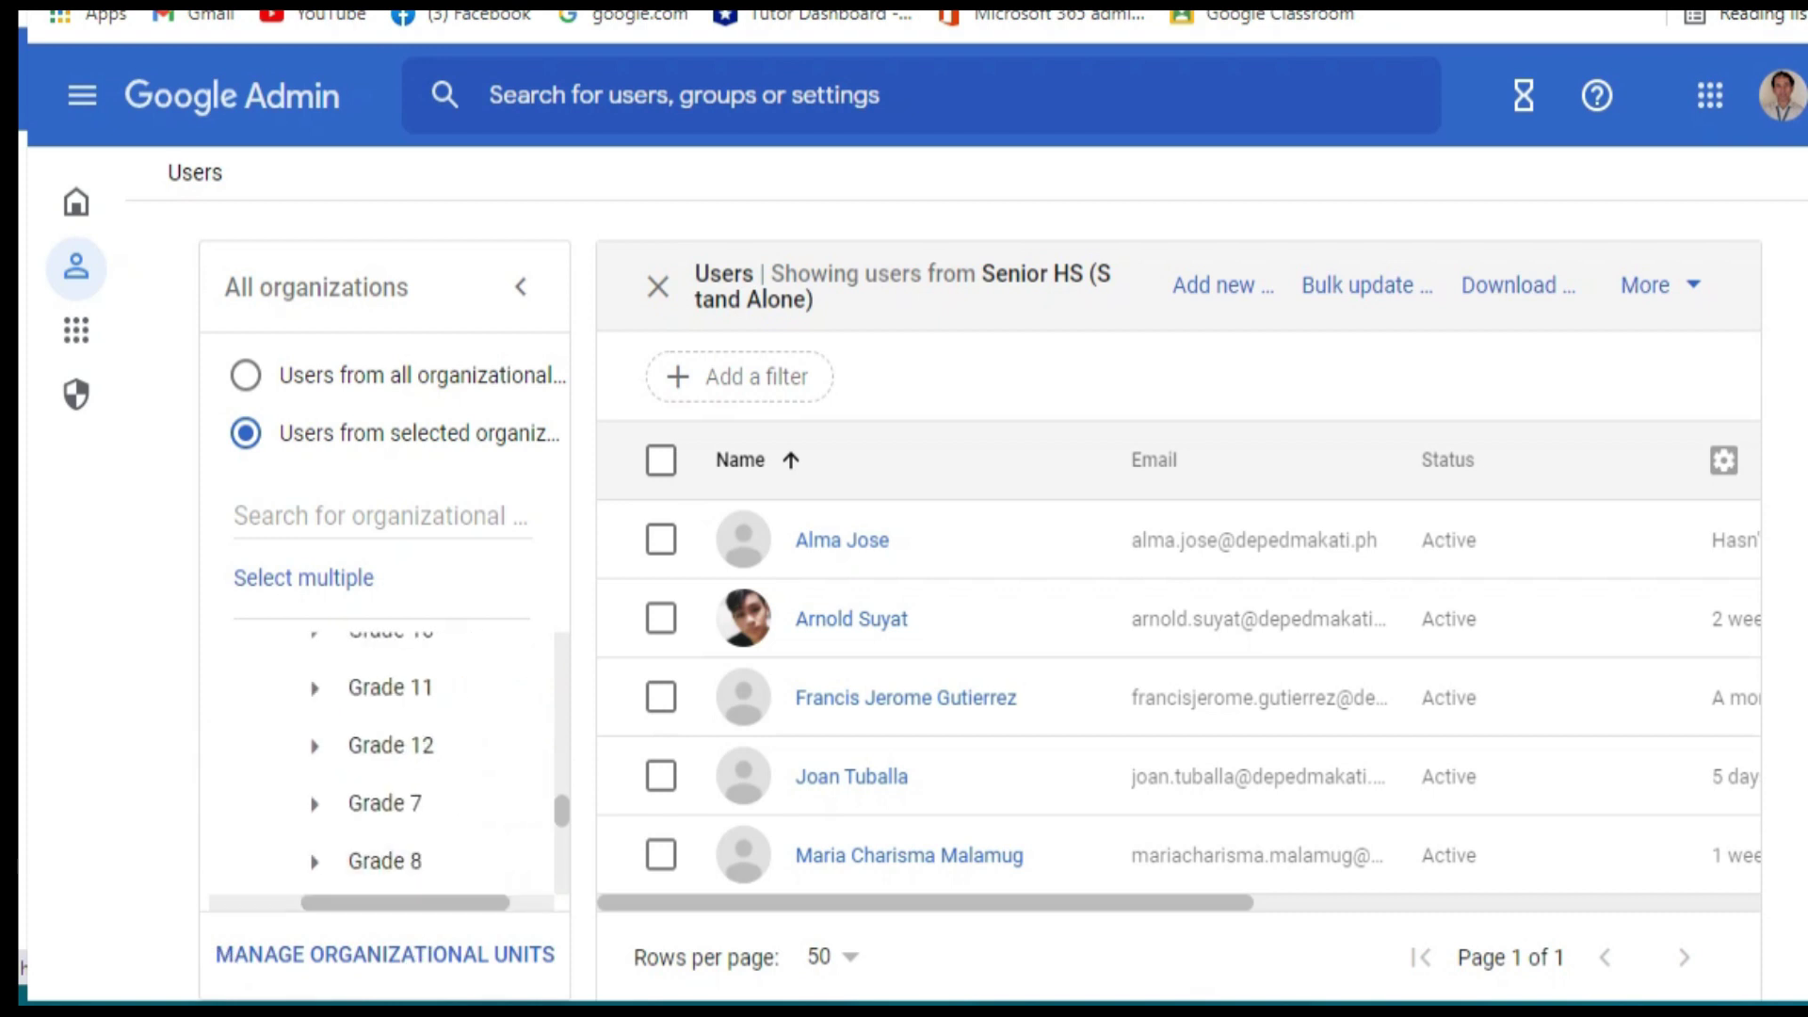
left_click(314, 803)
scroll(433, 796, "down", 3)
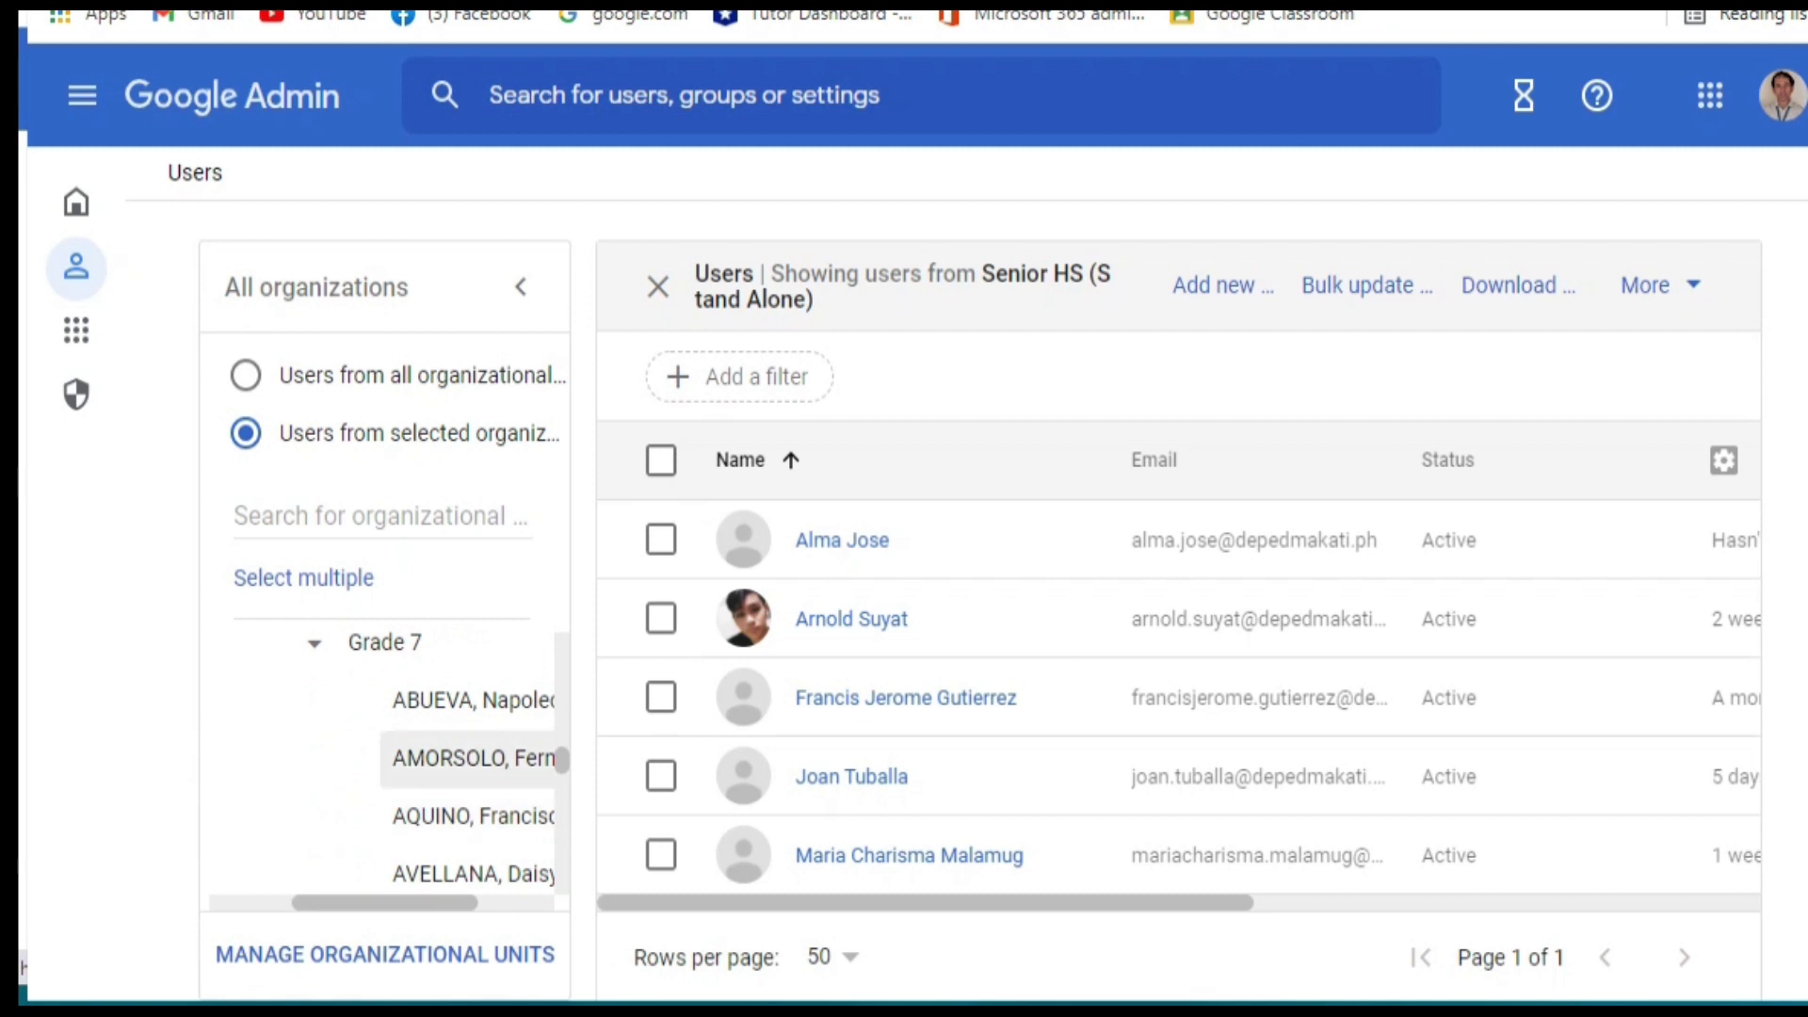
scroll(405, 753, "right", 1)
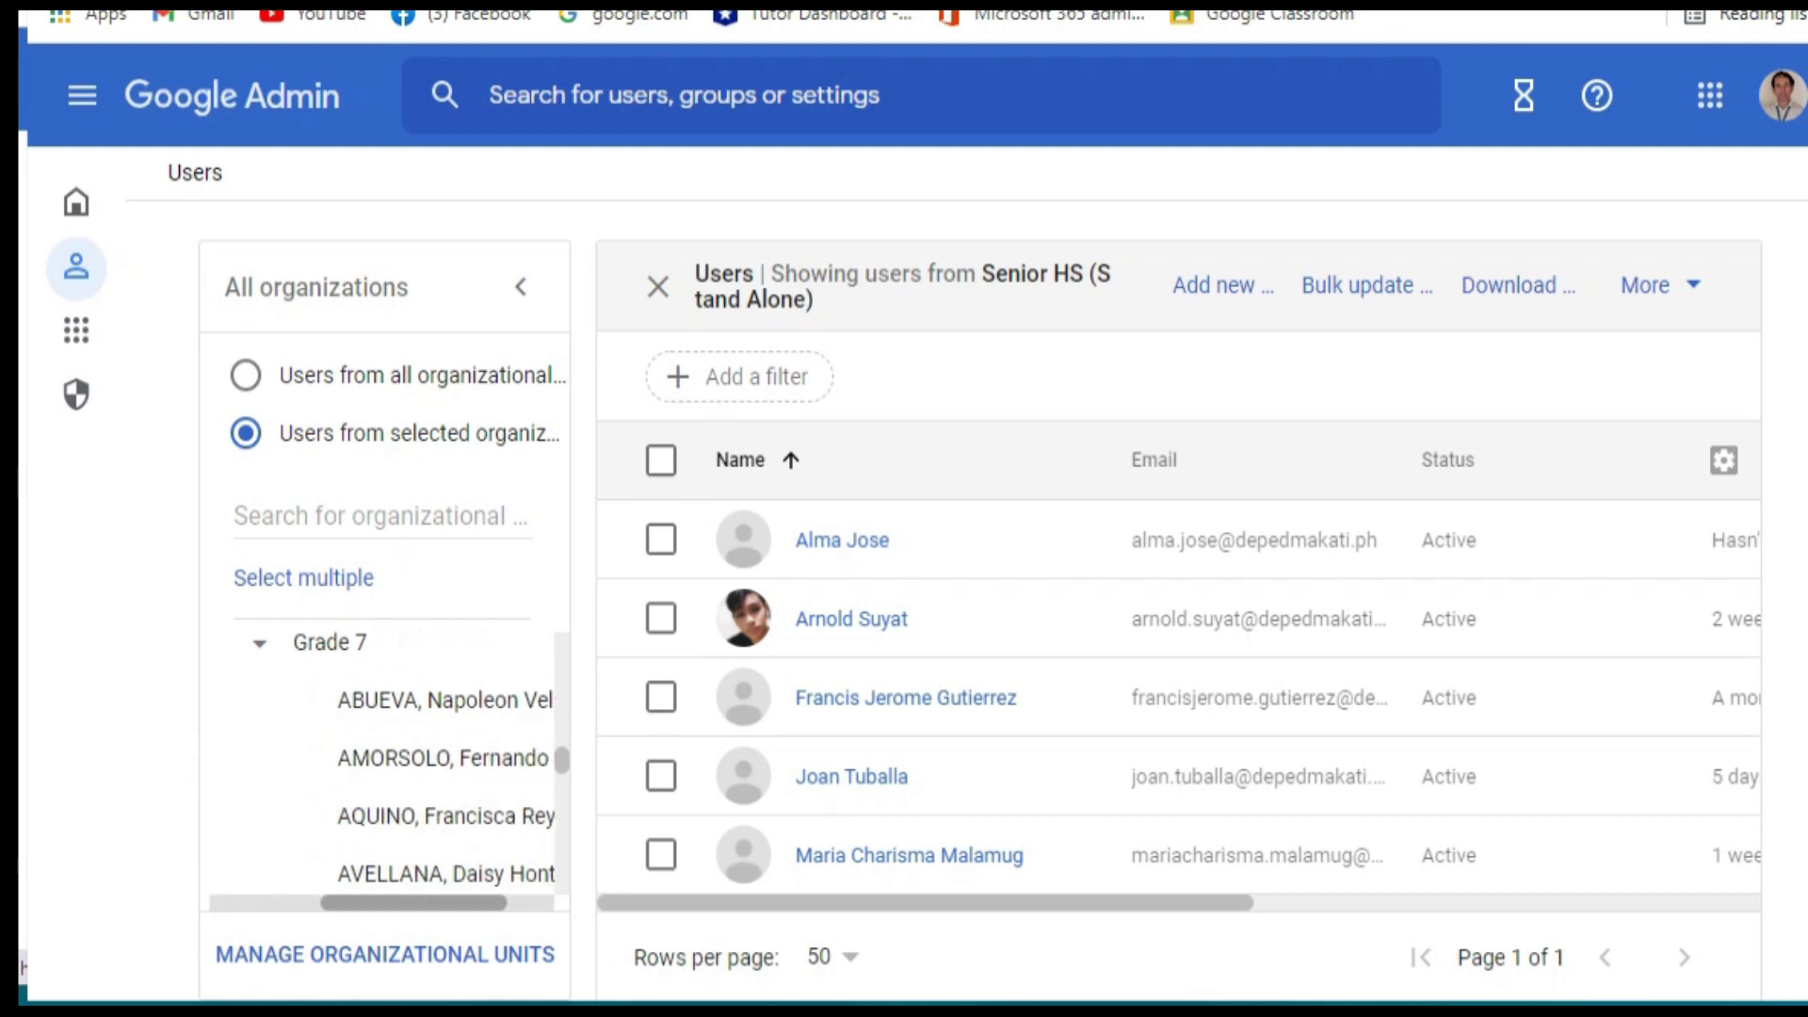
left_click(438, 758)
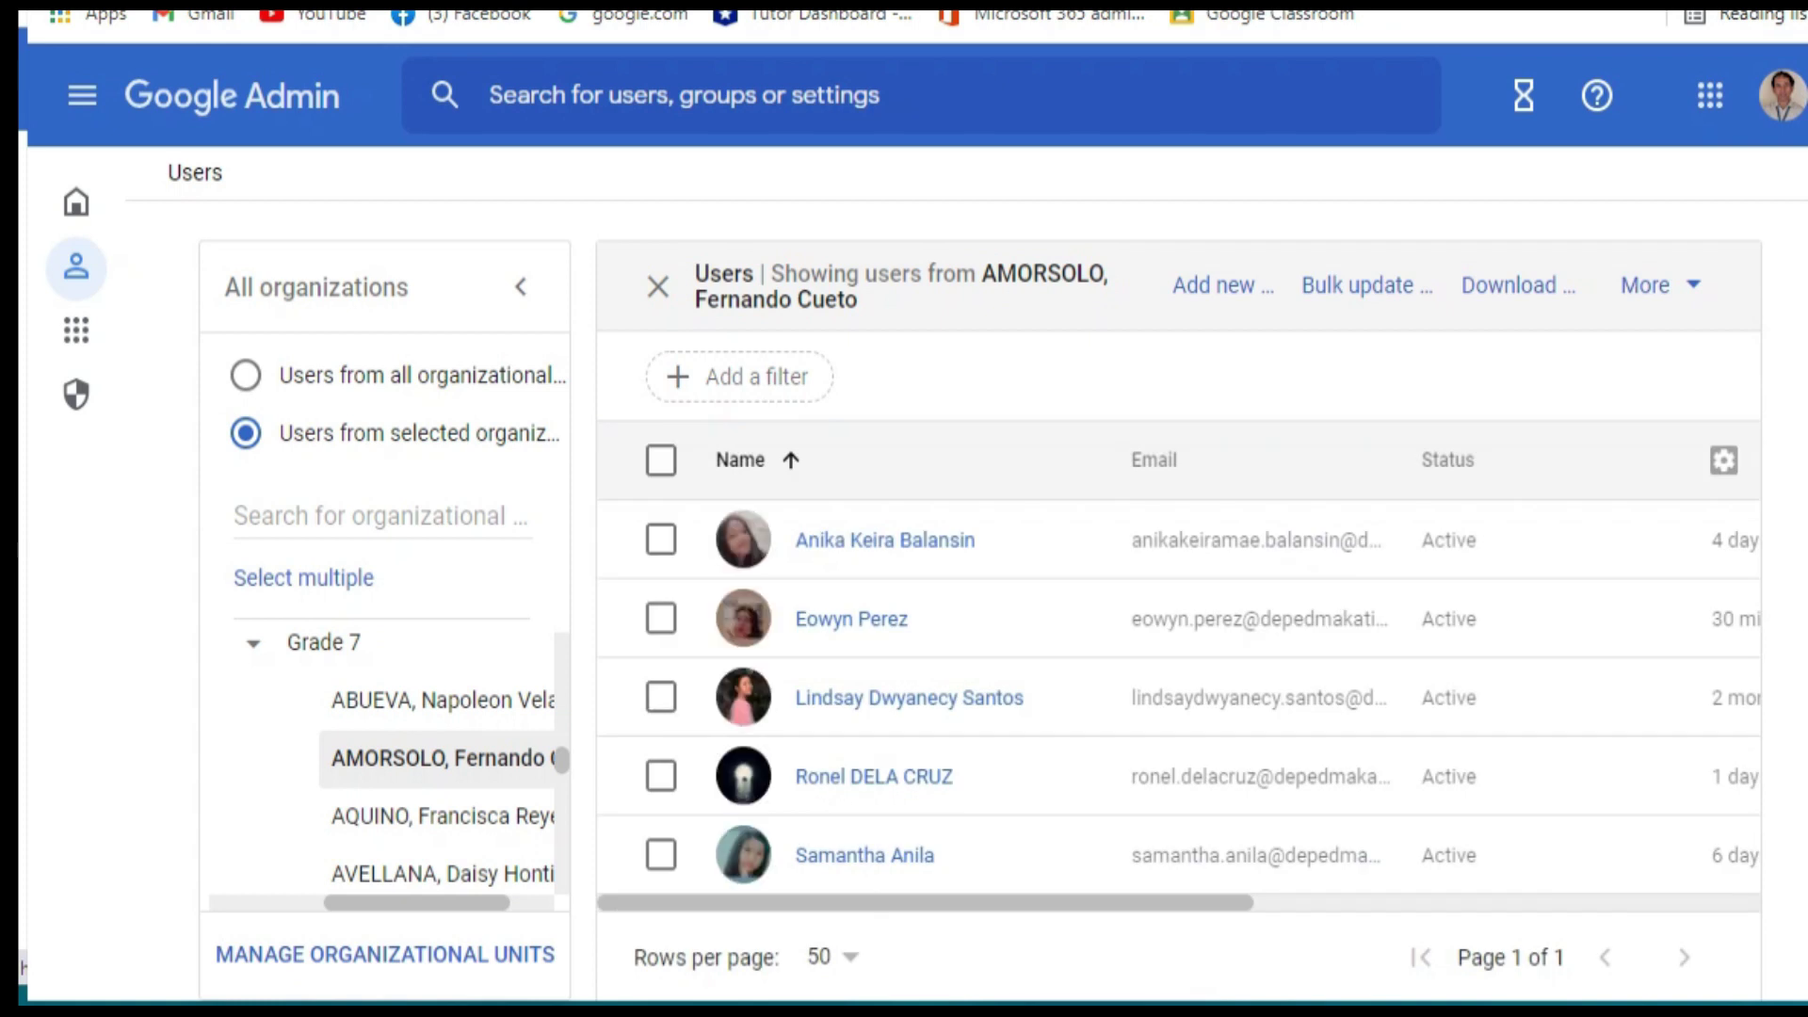
scroll(1036, 659, "down", 1)
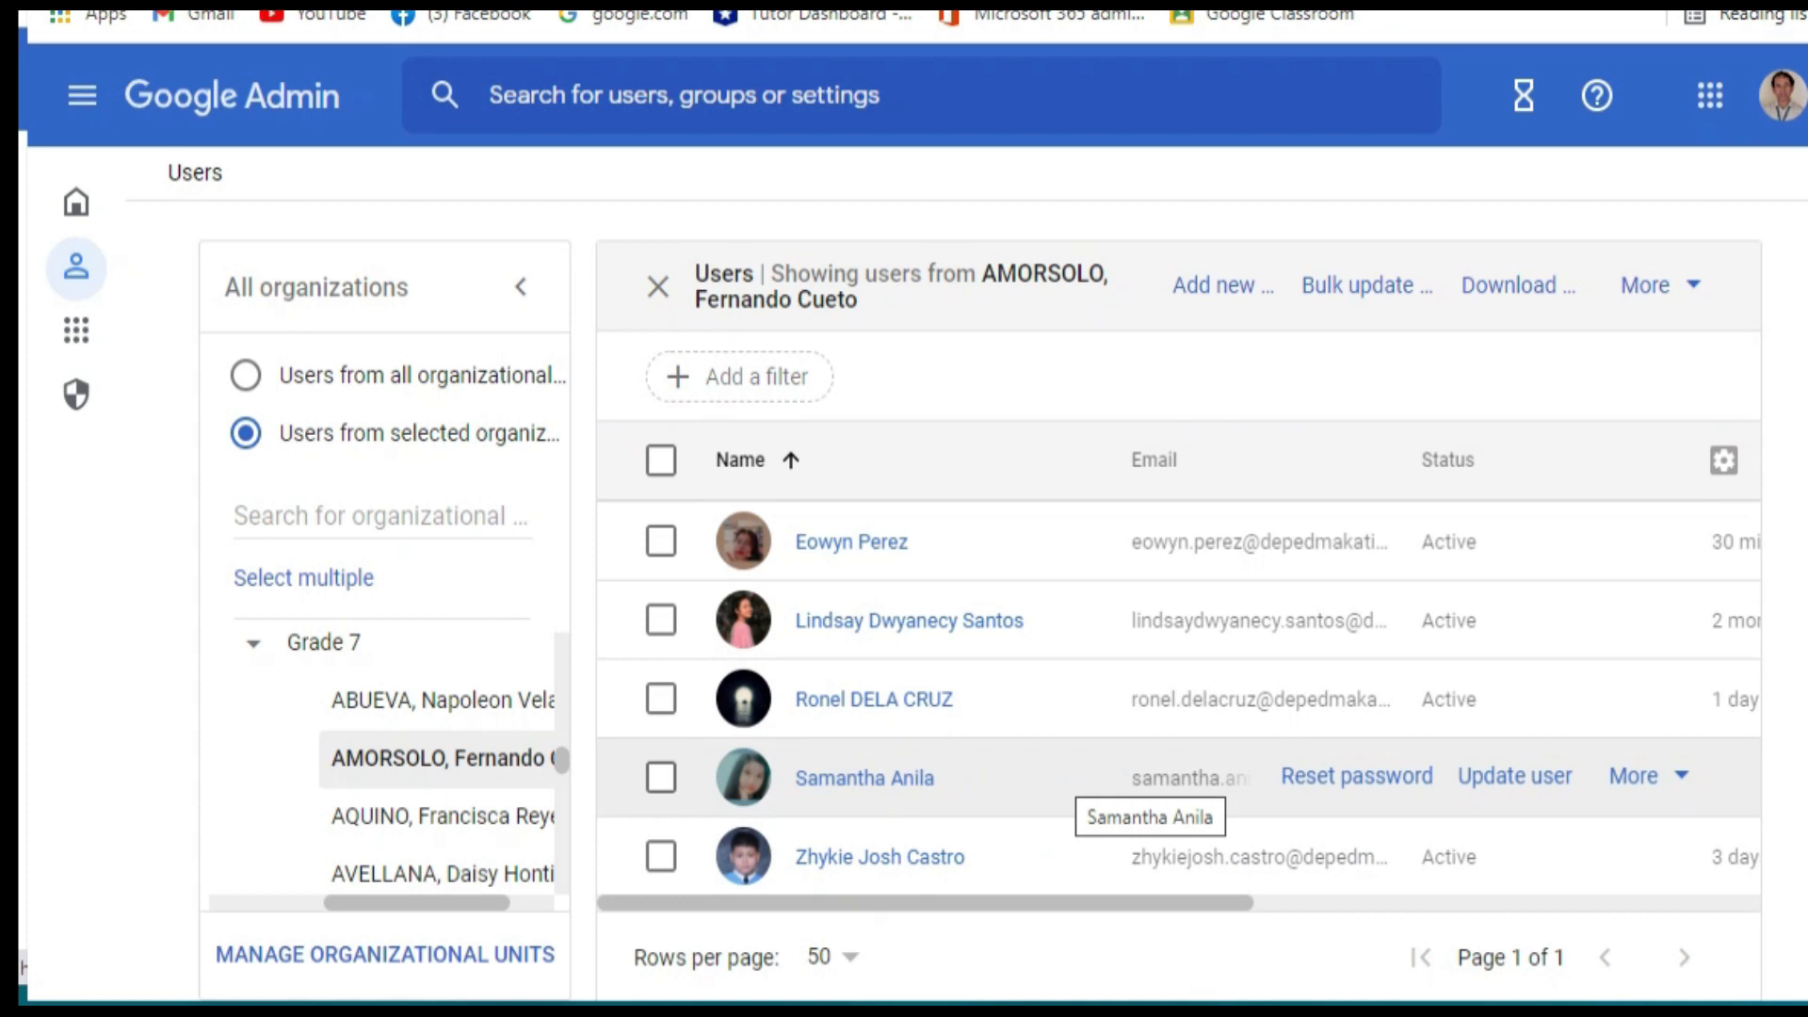
scroll(1177, 697, "up", 1)
scroll(1177, 735, "down", 1)
scroll(1177, 735, "up", 1)
scroll(1178, 735, "down", 1)
scroll(1177, 697, "up", 1)
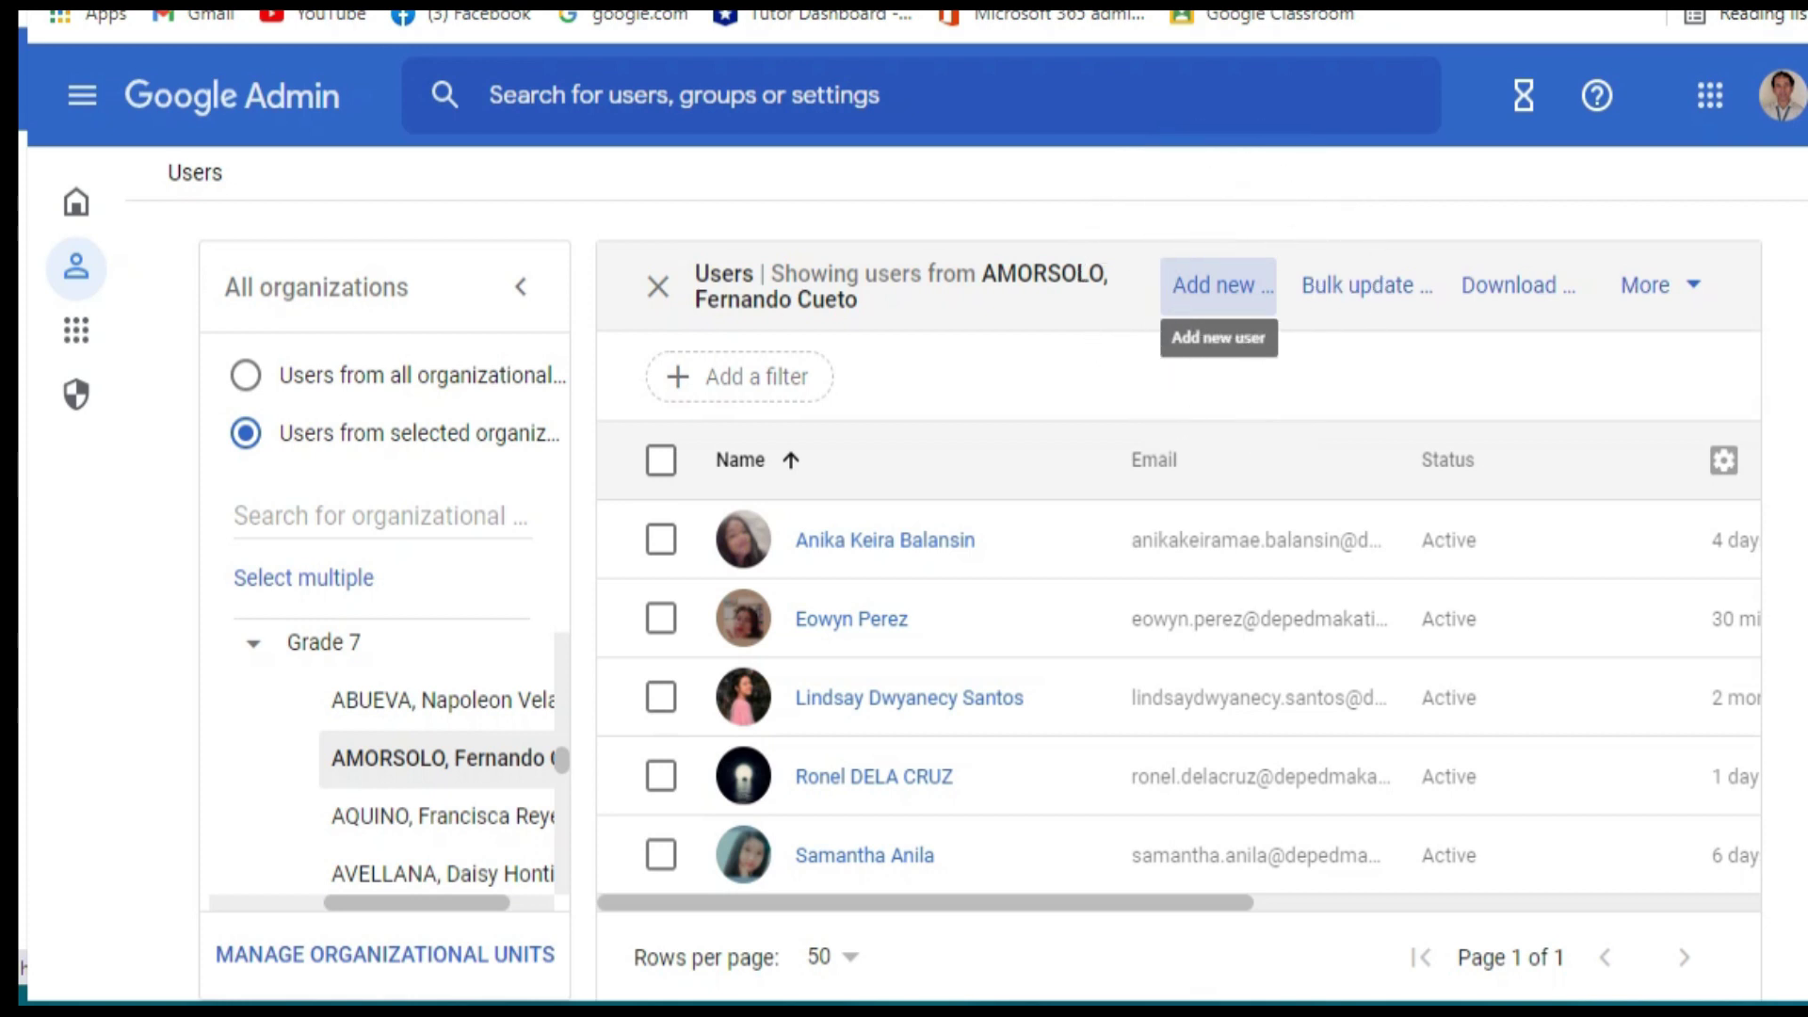
Start a new user and expand the password, organizational unit and photo options.
left_click(1217, 285)
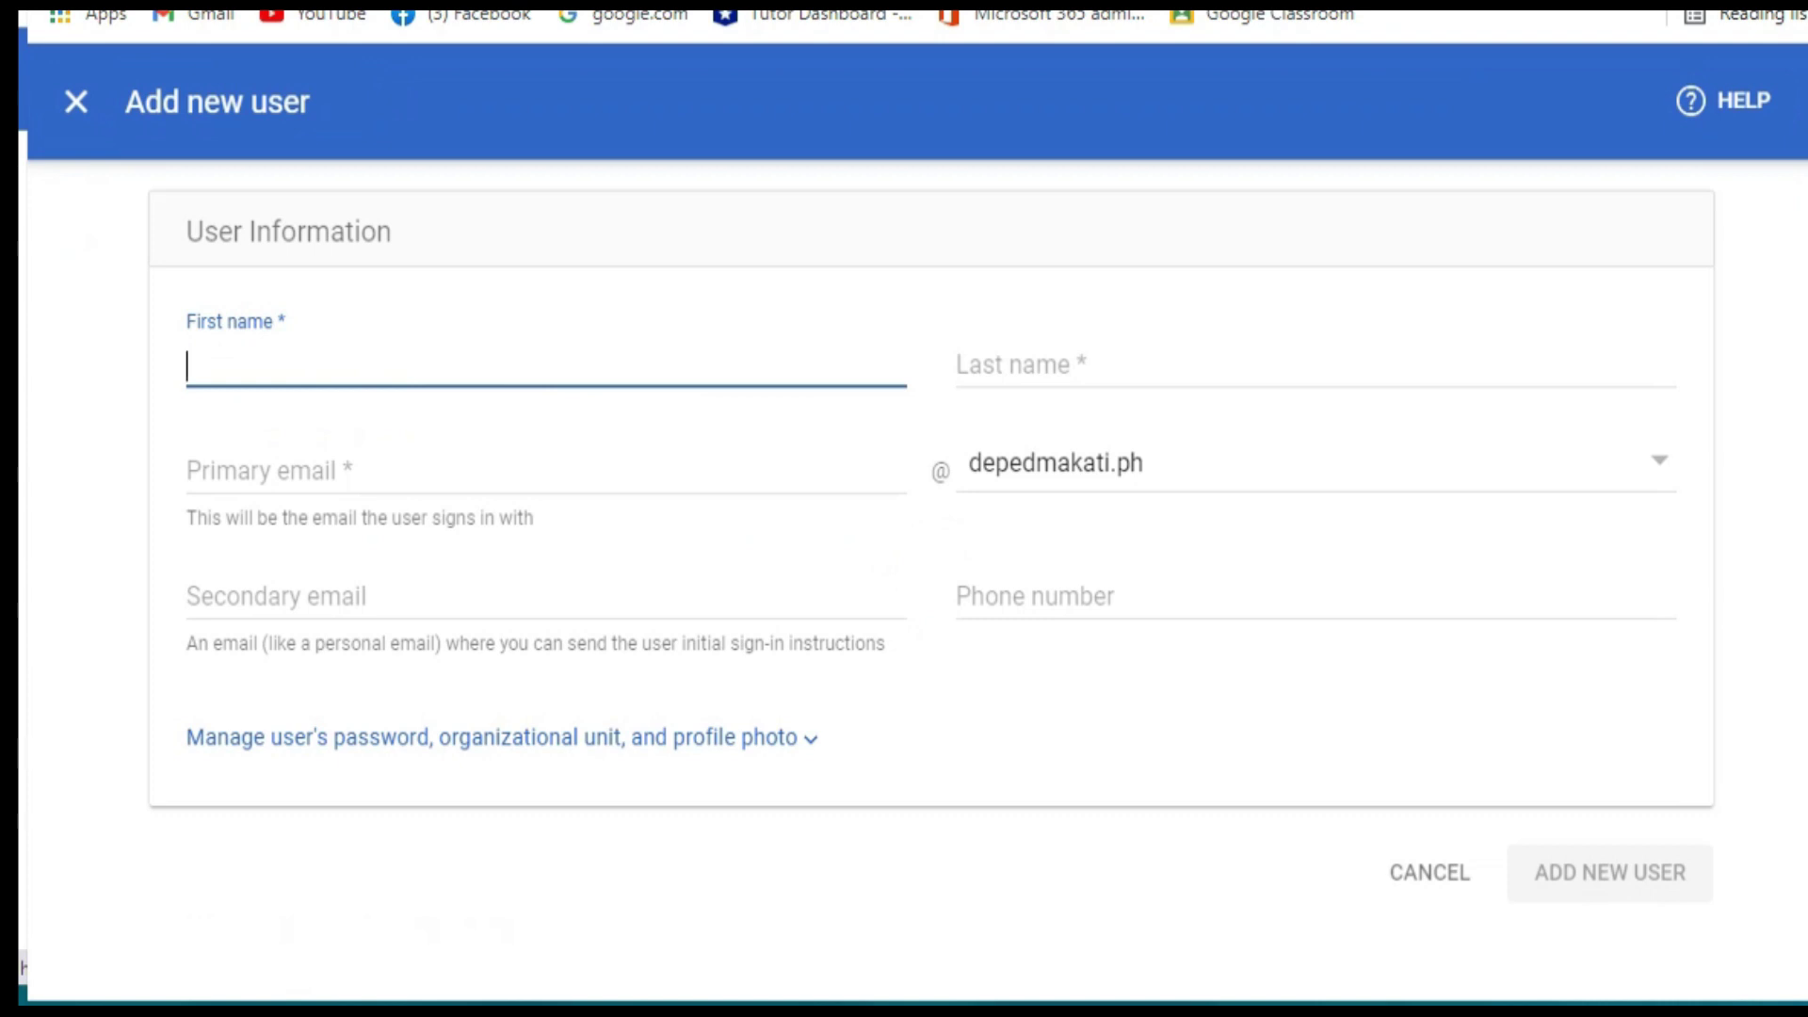
left_click(808, 740)
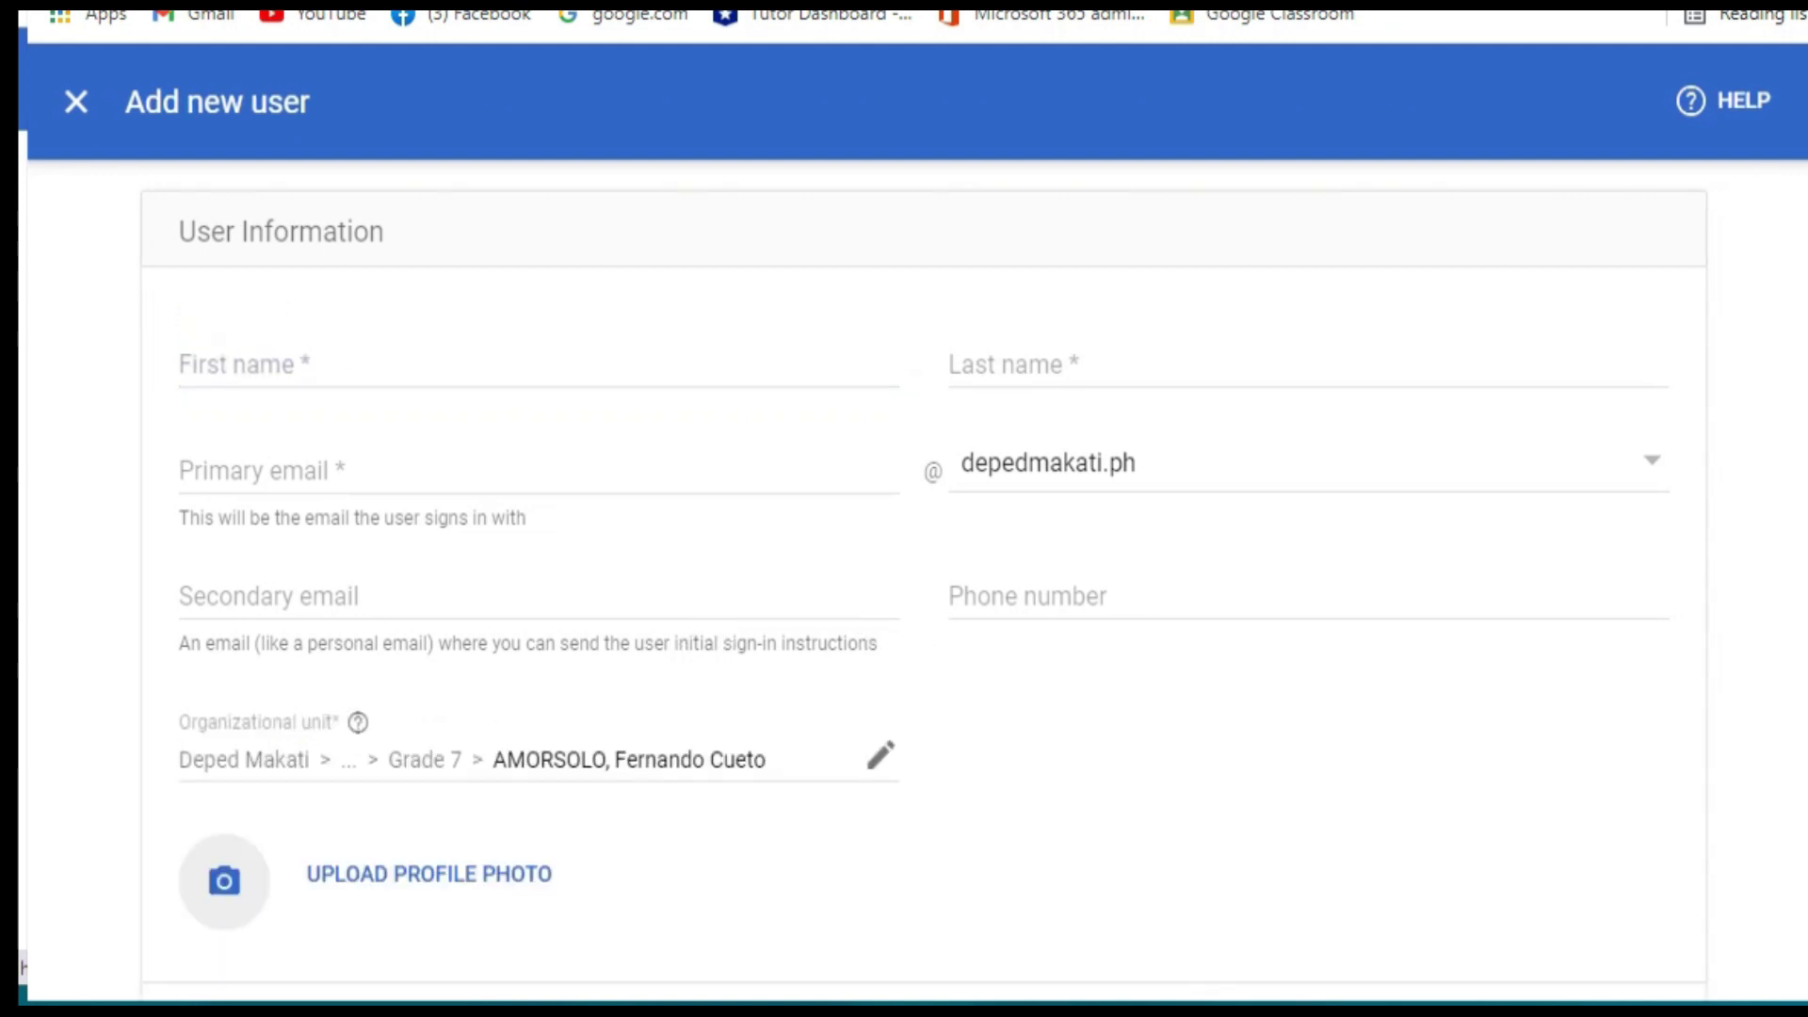
scroll(904, 565, "down", 3)
scroll(924, 582, "down", 1)
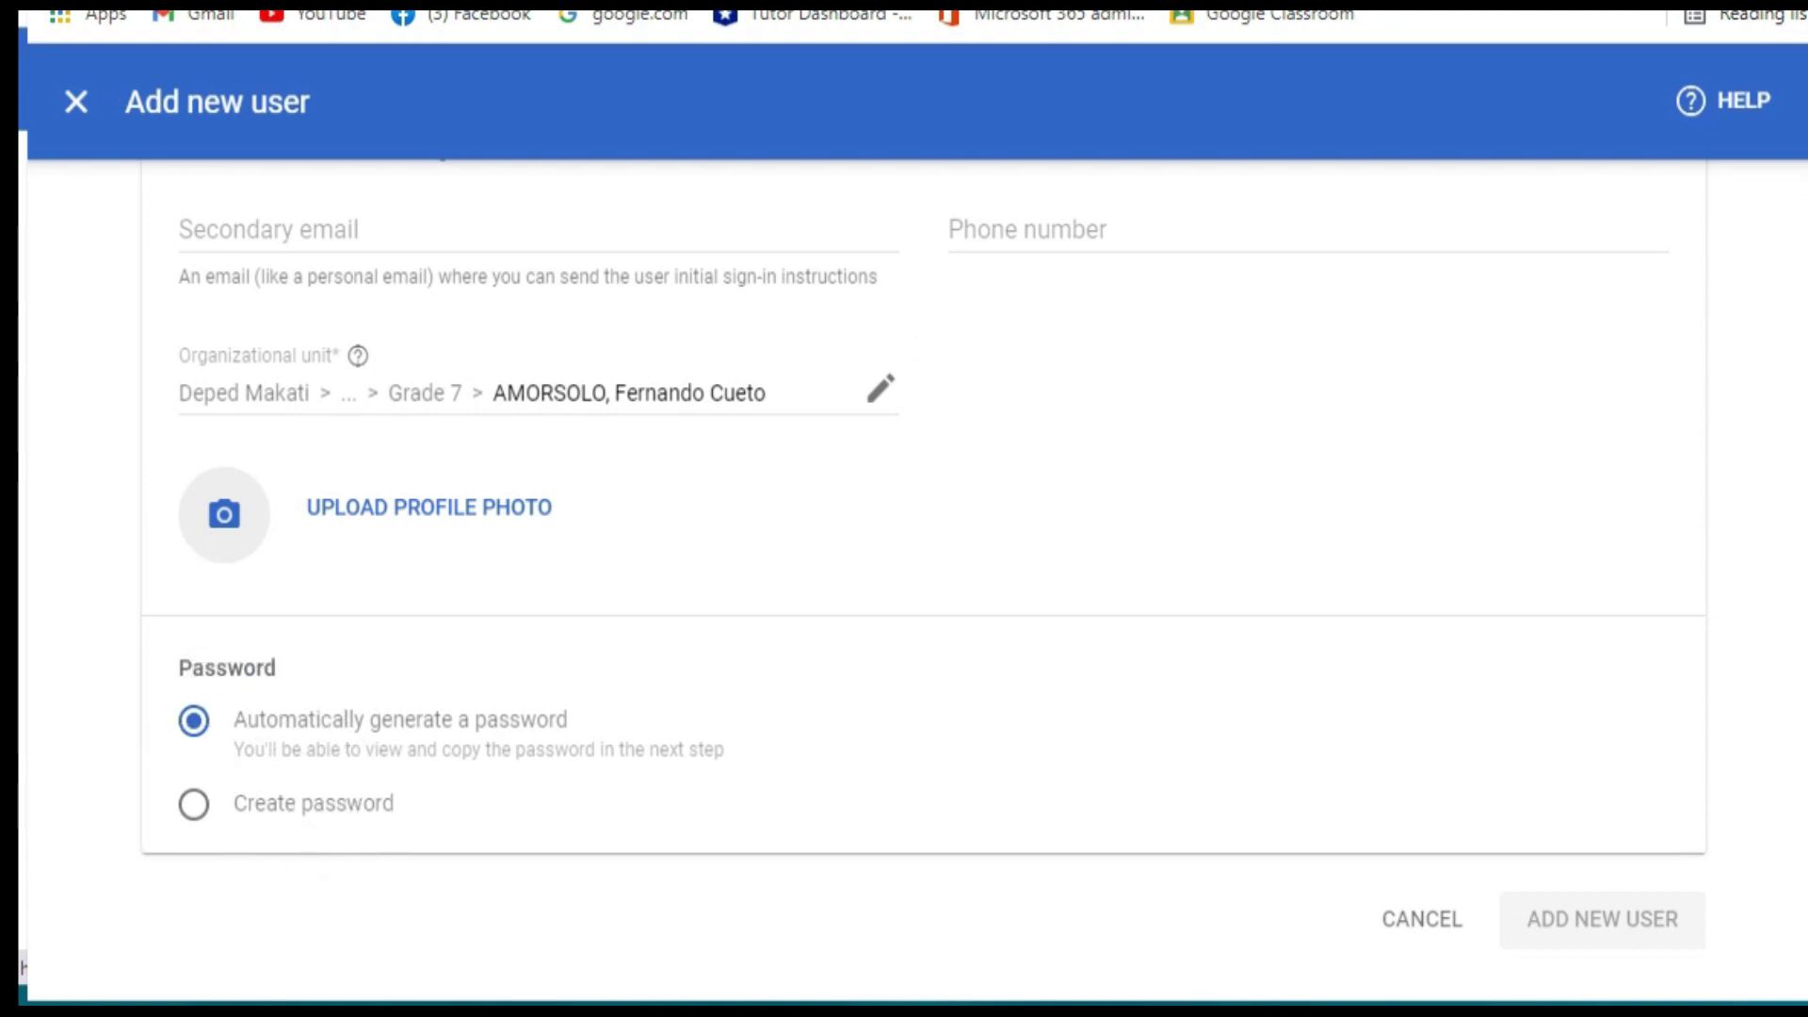
Choose Create password and enter a custom password for the new user.
left_click(194, 804)
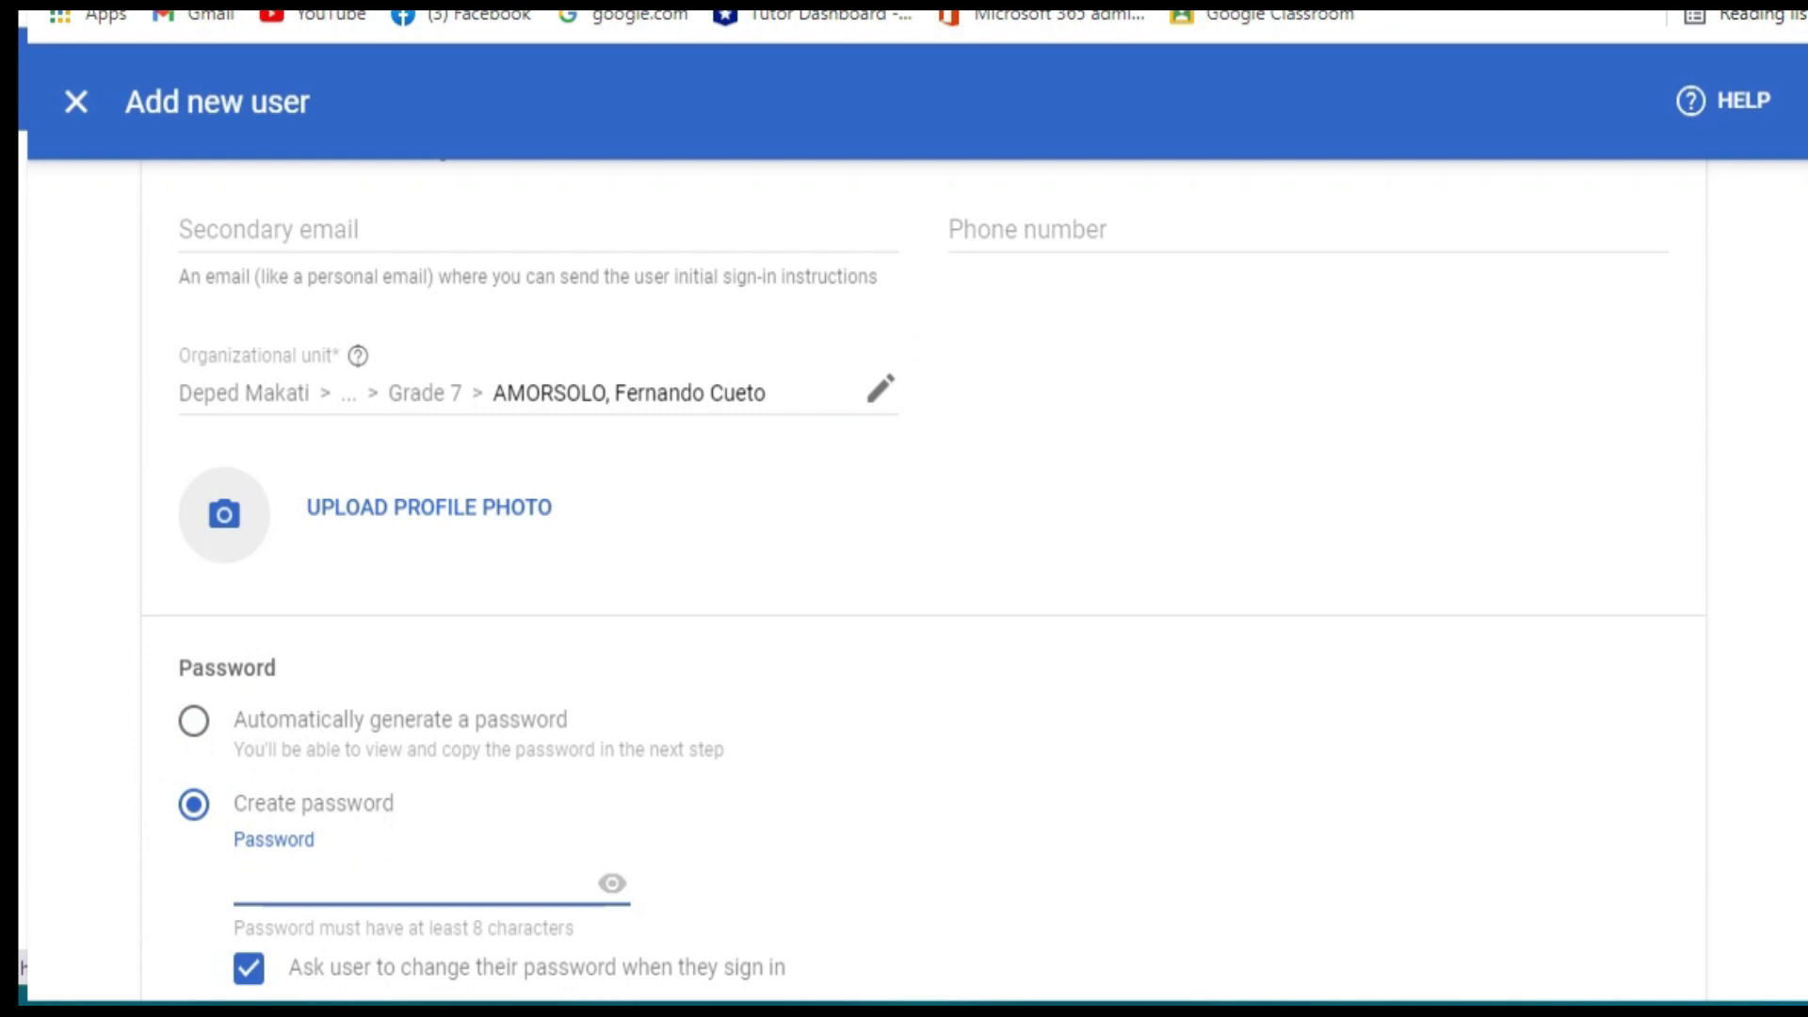
type("*********")
scroll(923, 565, "down", 2)
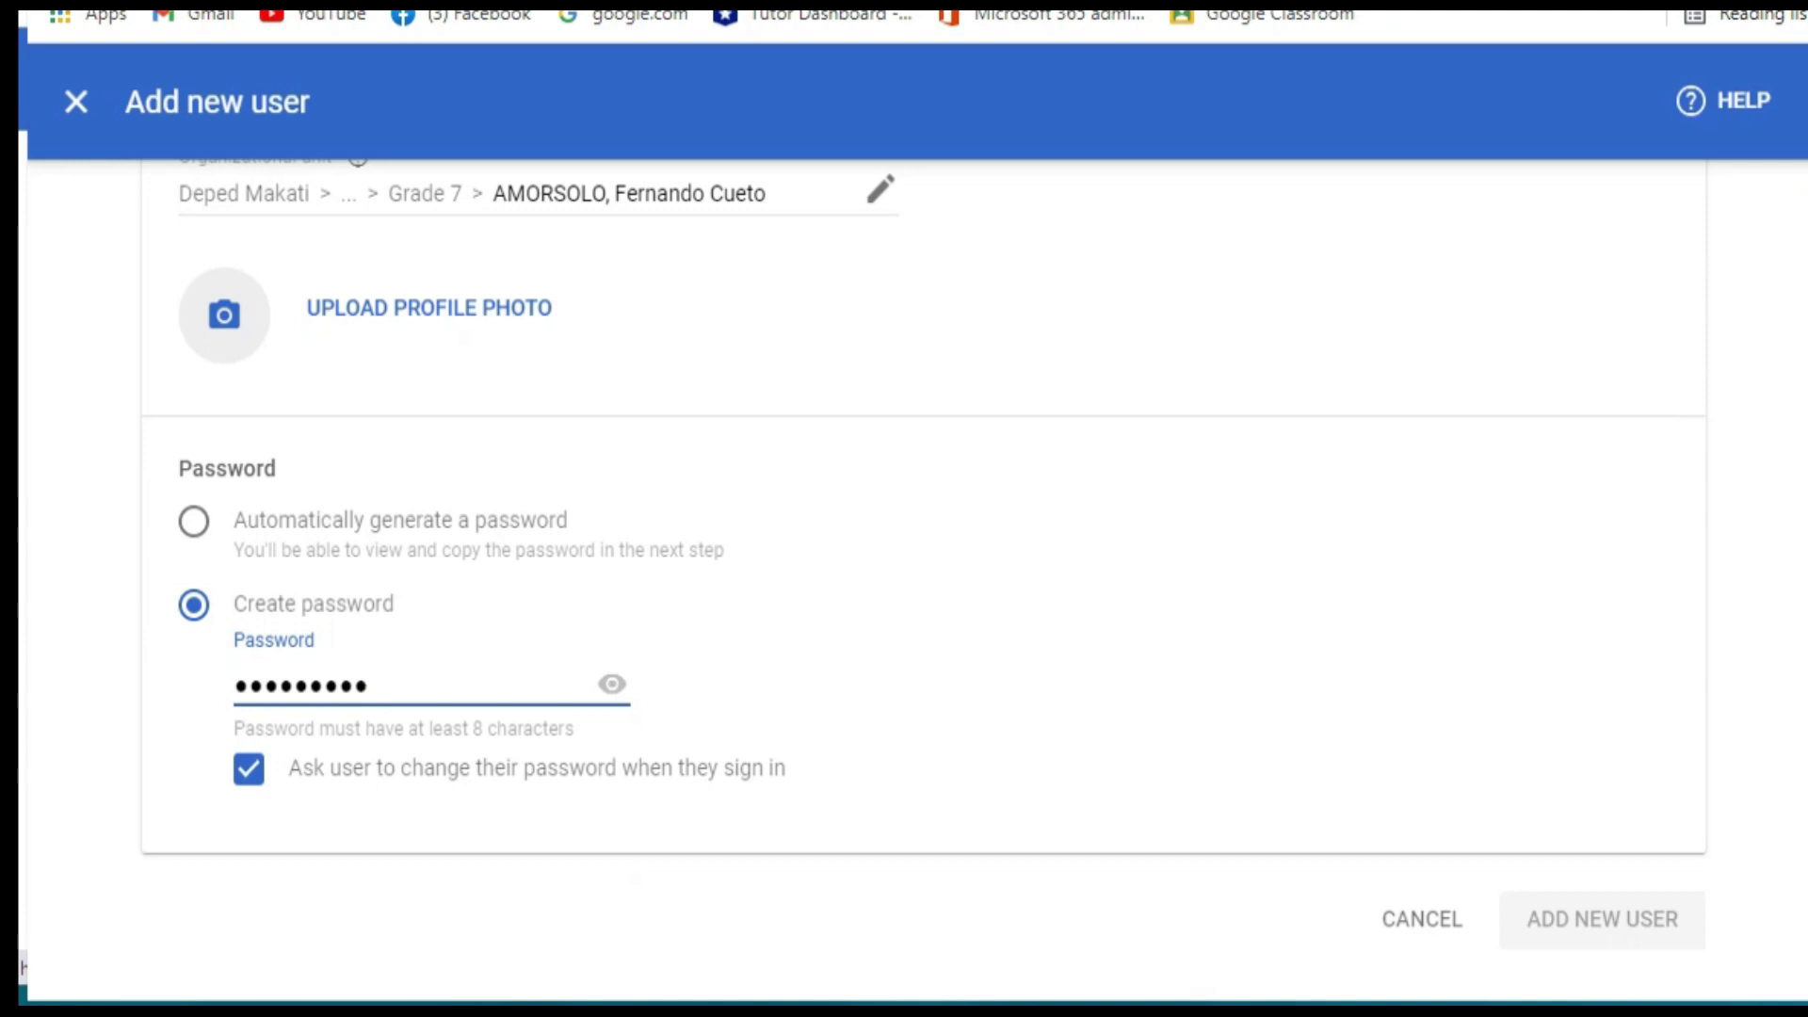
scroll(904, 566, "up", 3)
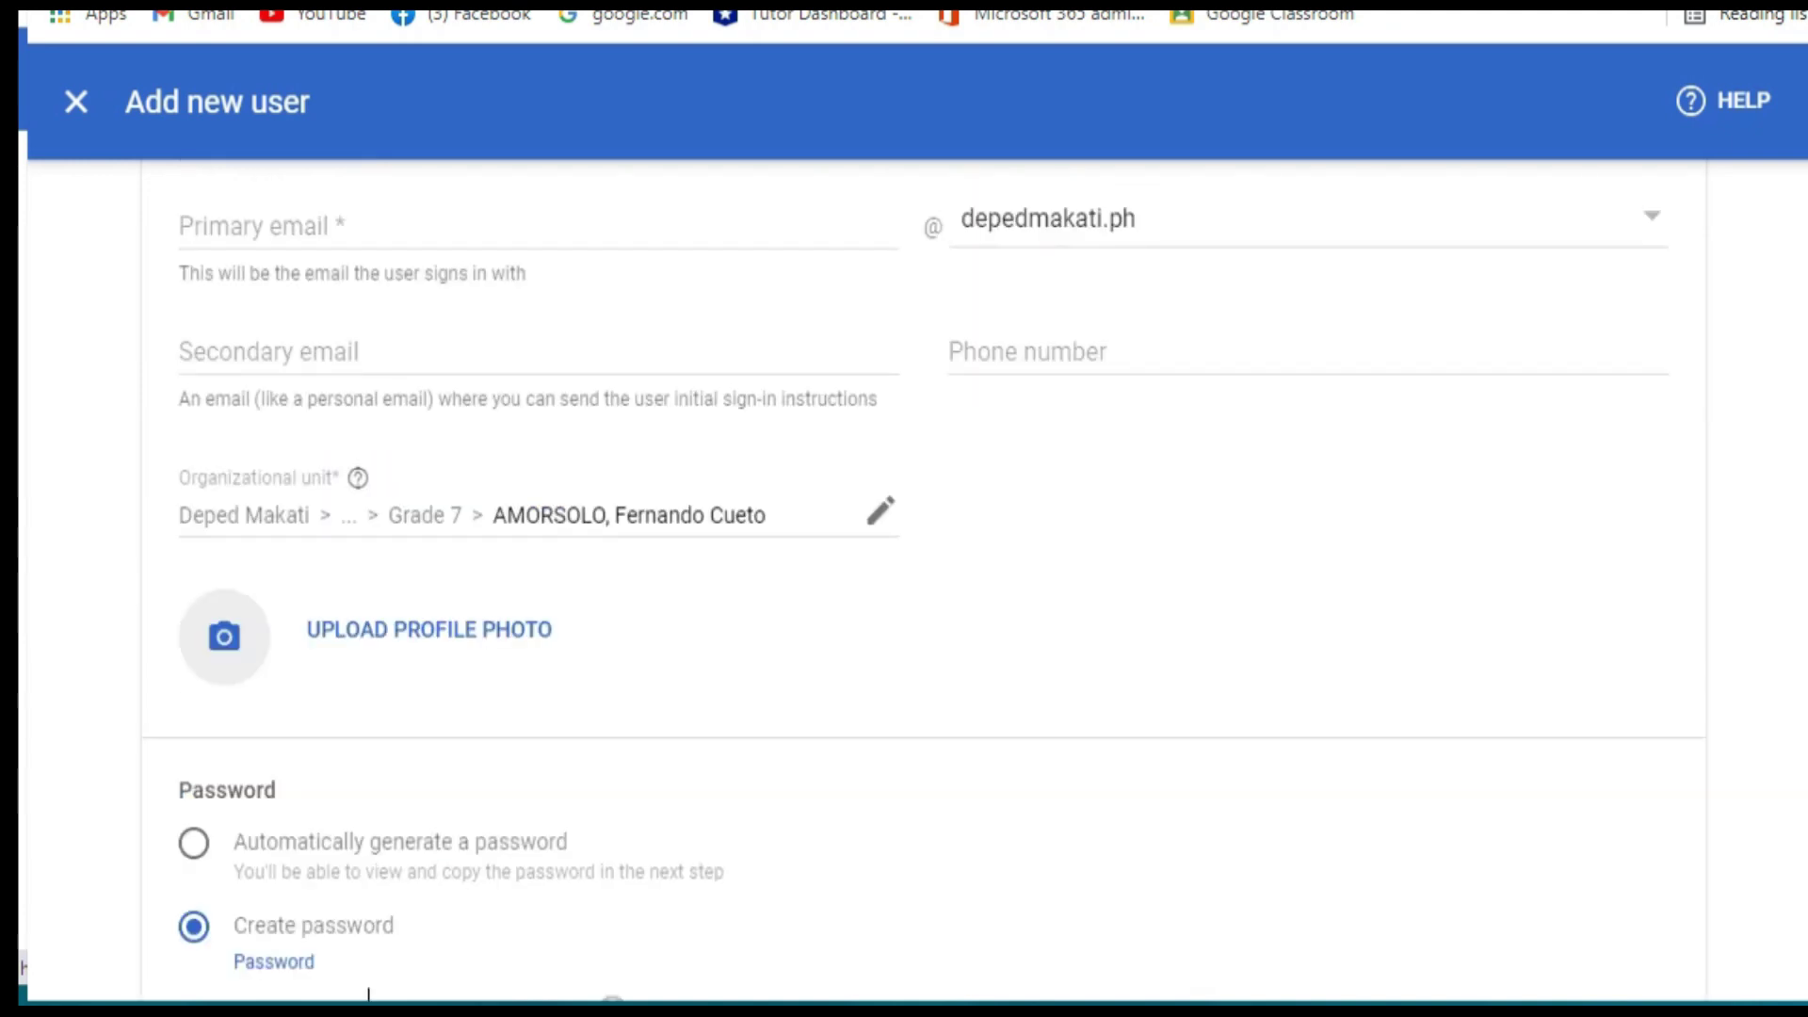
scroll(904, 565, "up", 2)
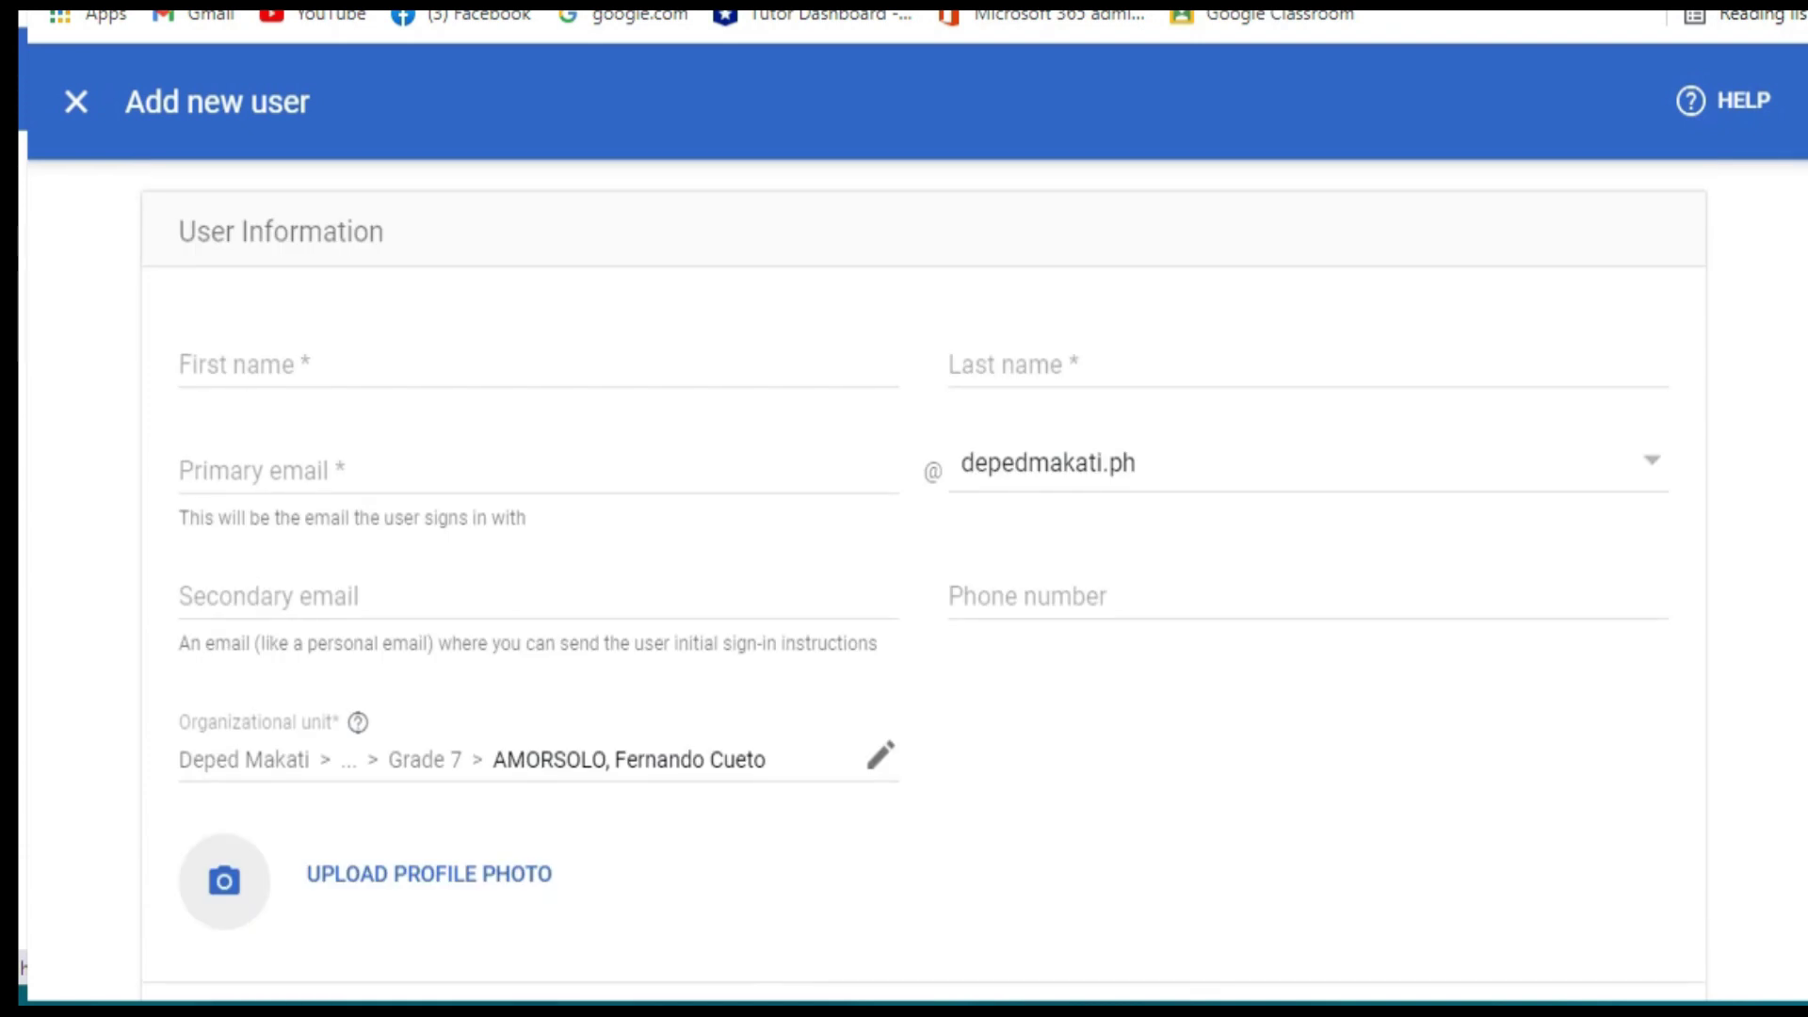
Enter the student's first and last names, dismissing the autofill suggestions.
left_click(377, 365)
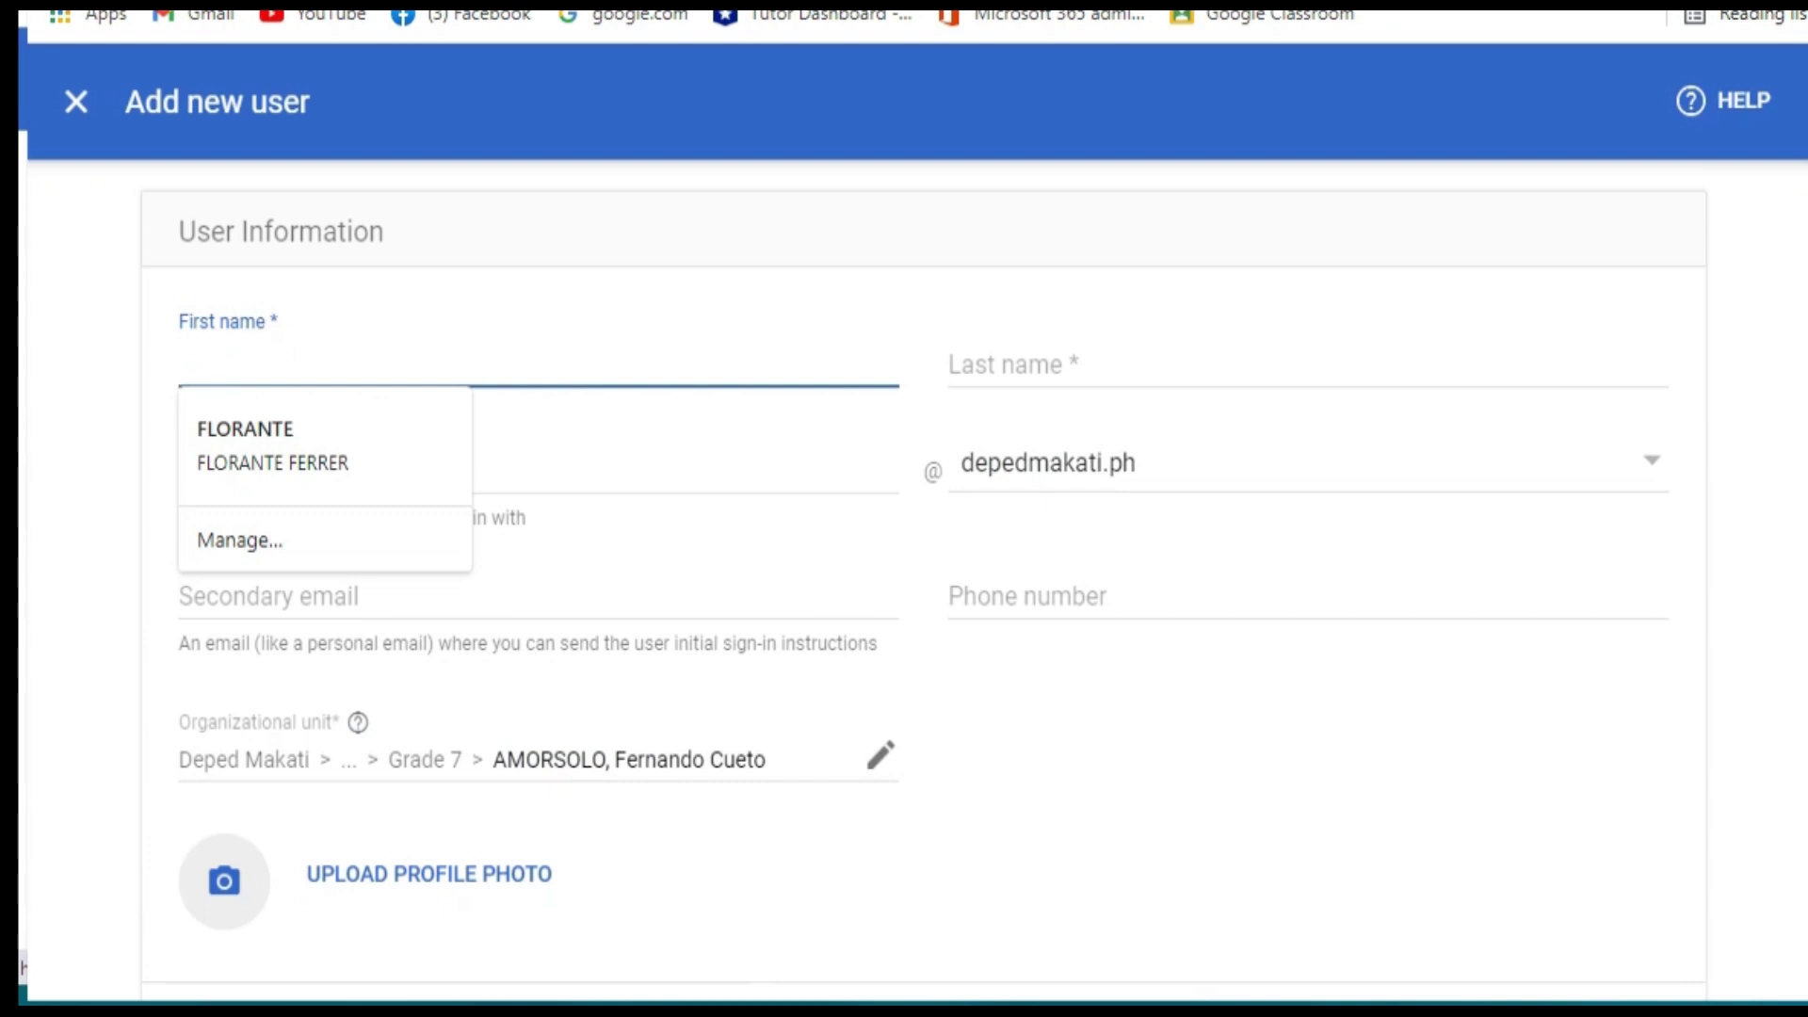
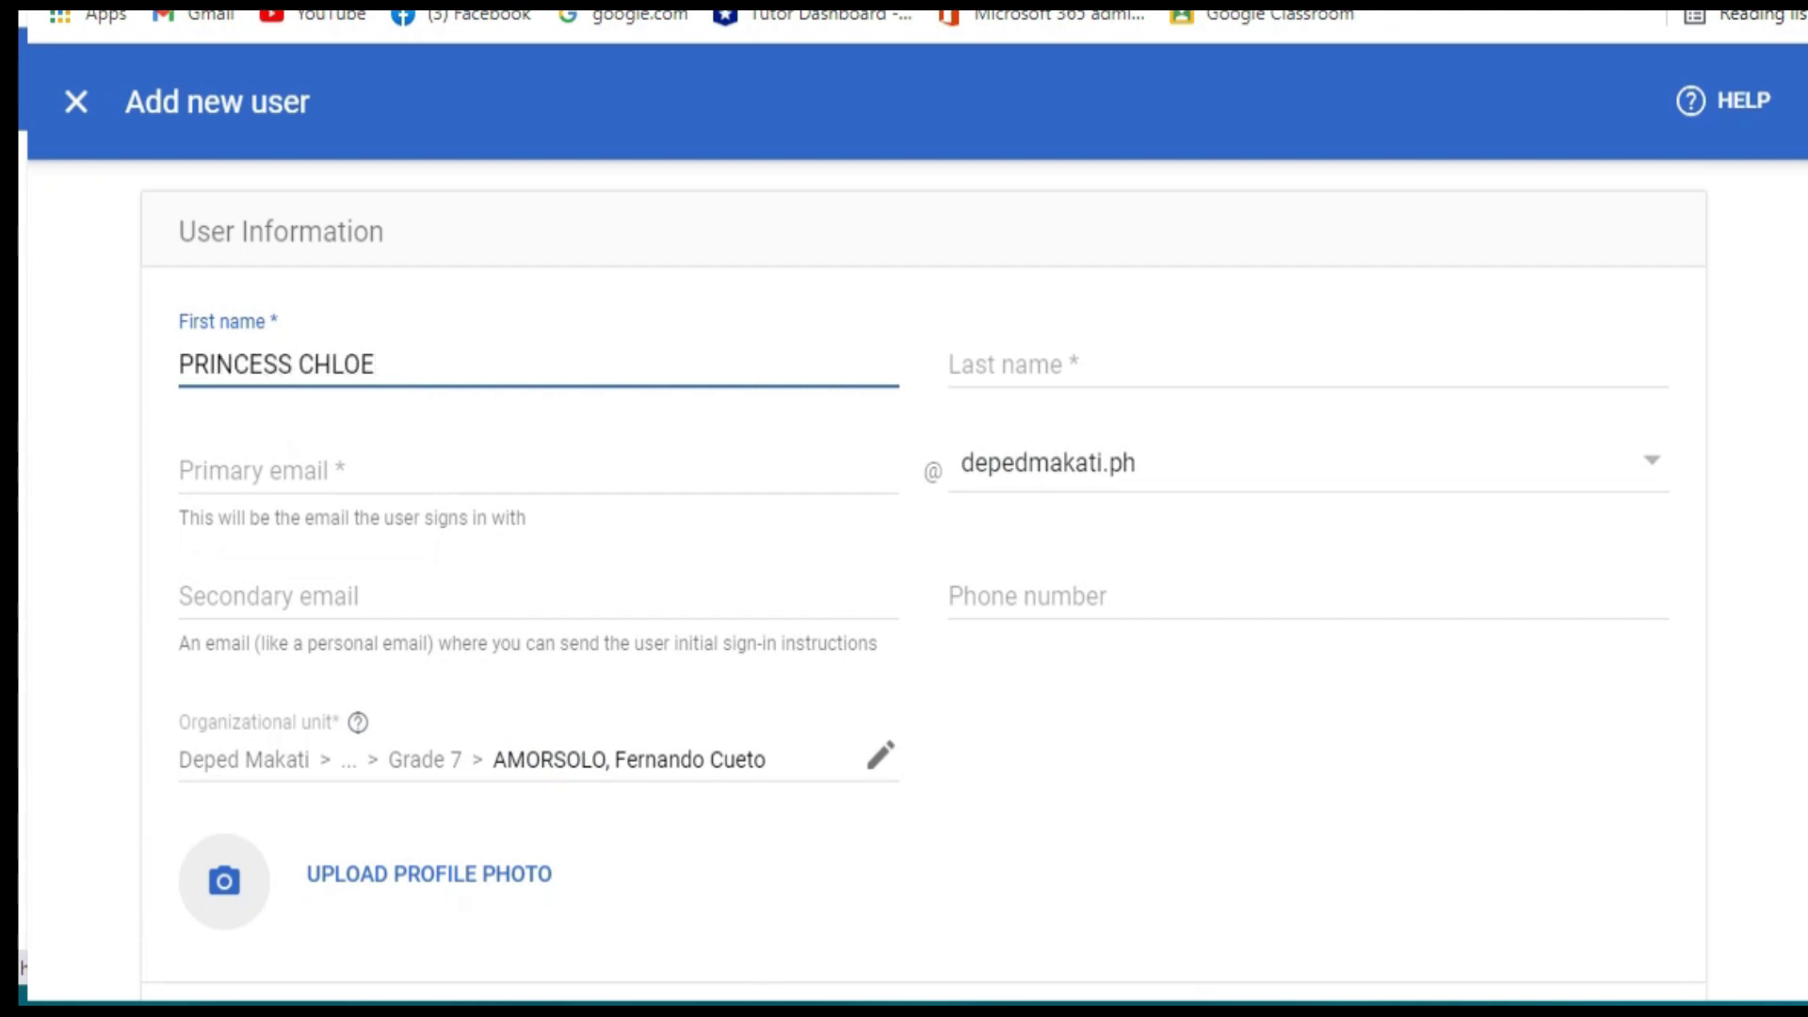
key("Tab")
key("Down")
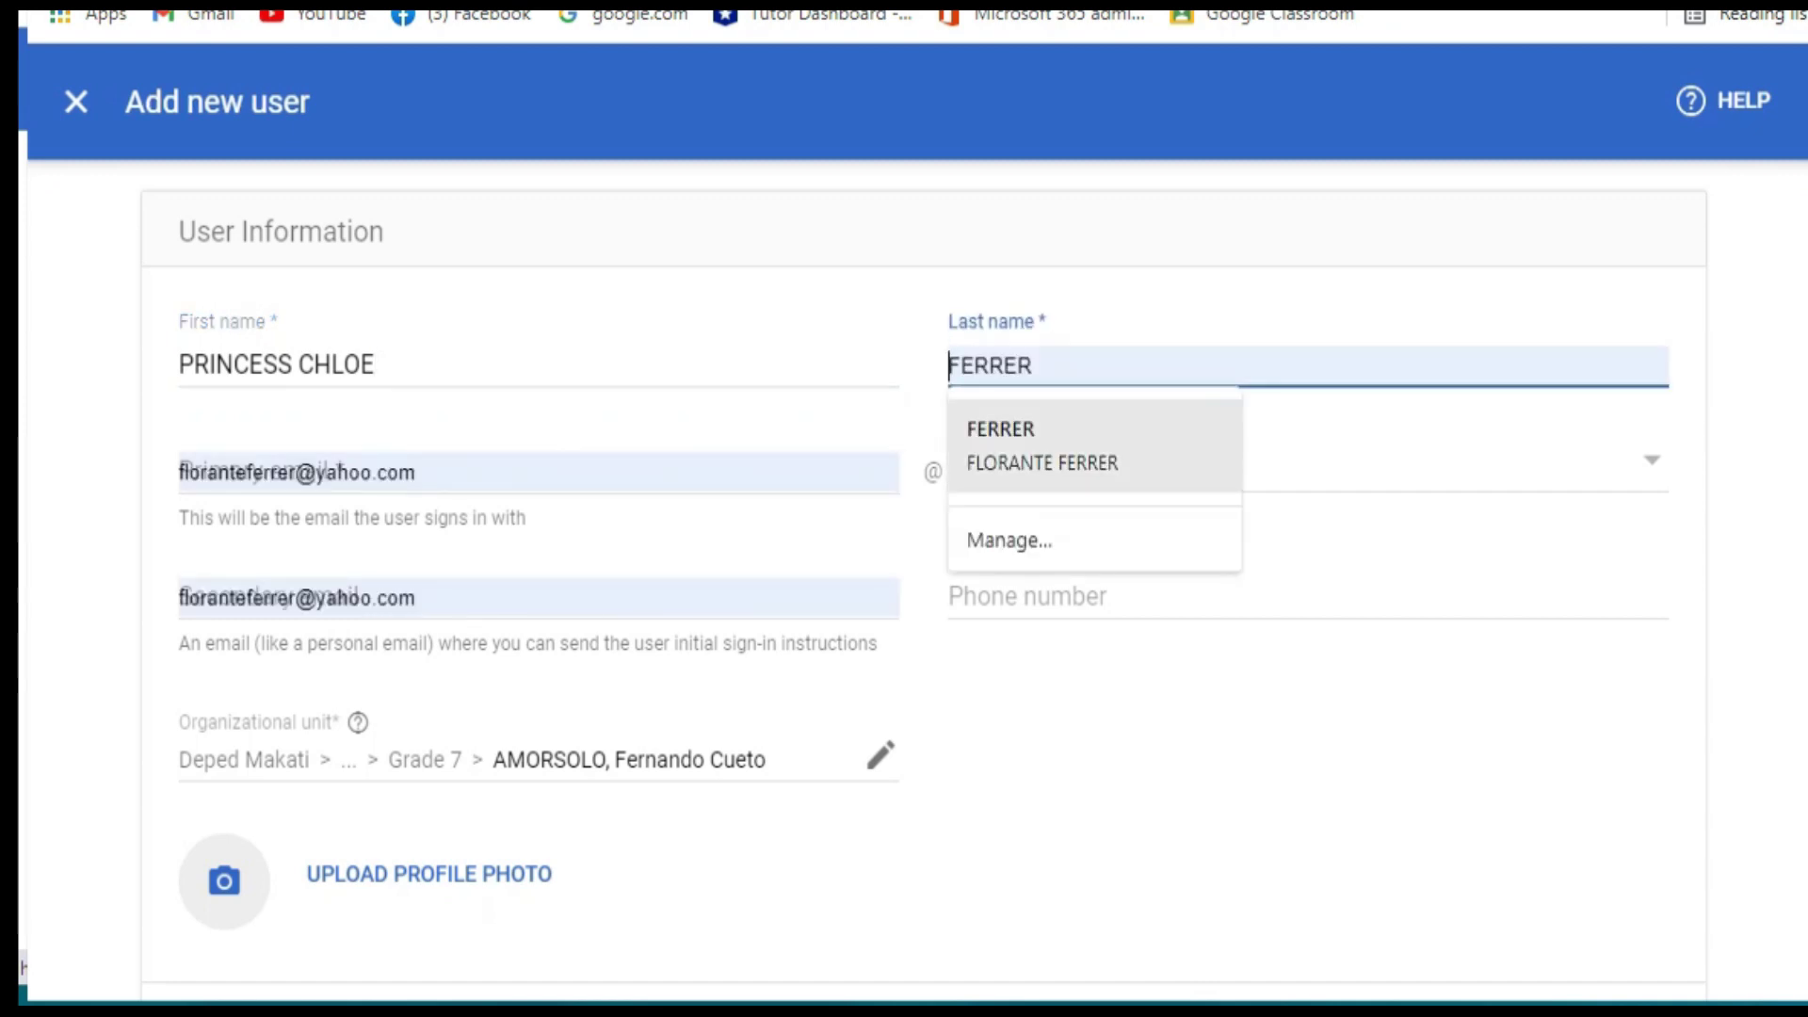
key("Up")
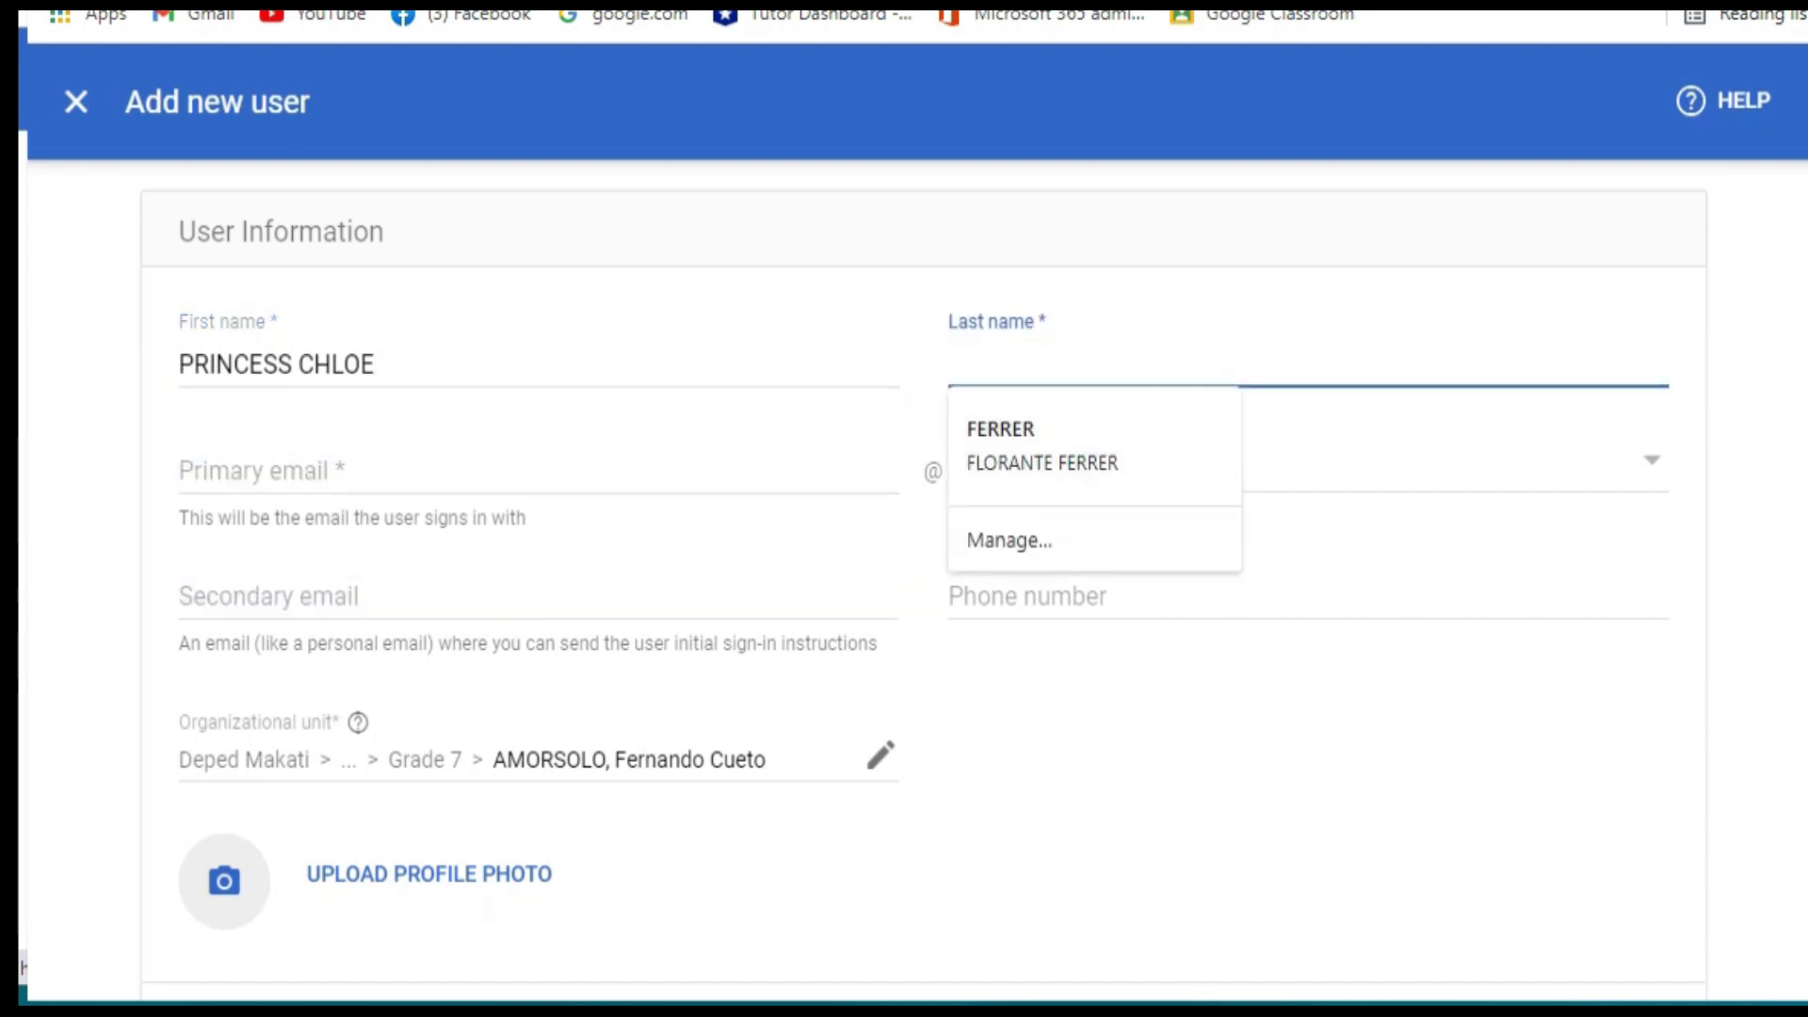
key("Tab")
key("shift+Tab")
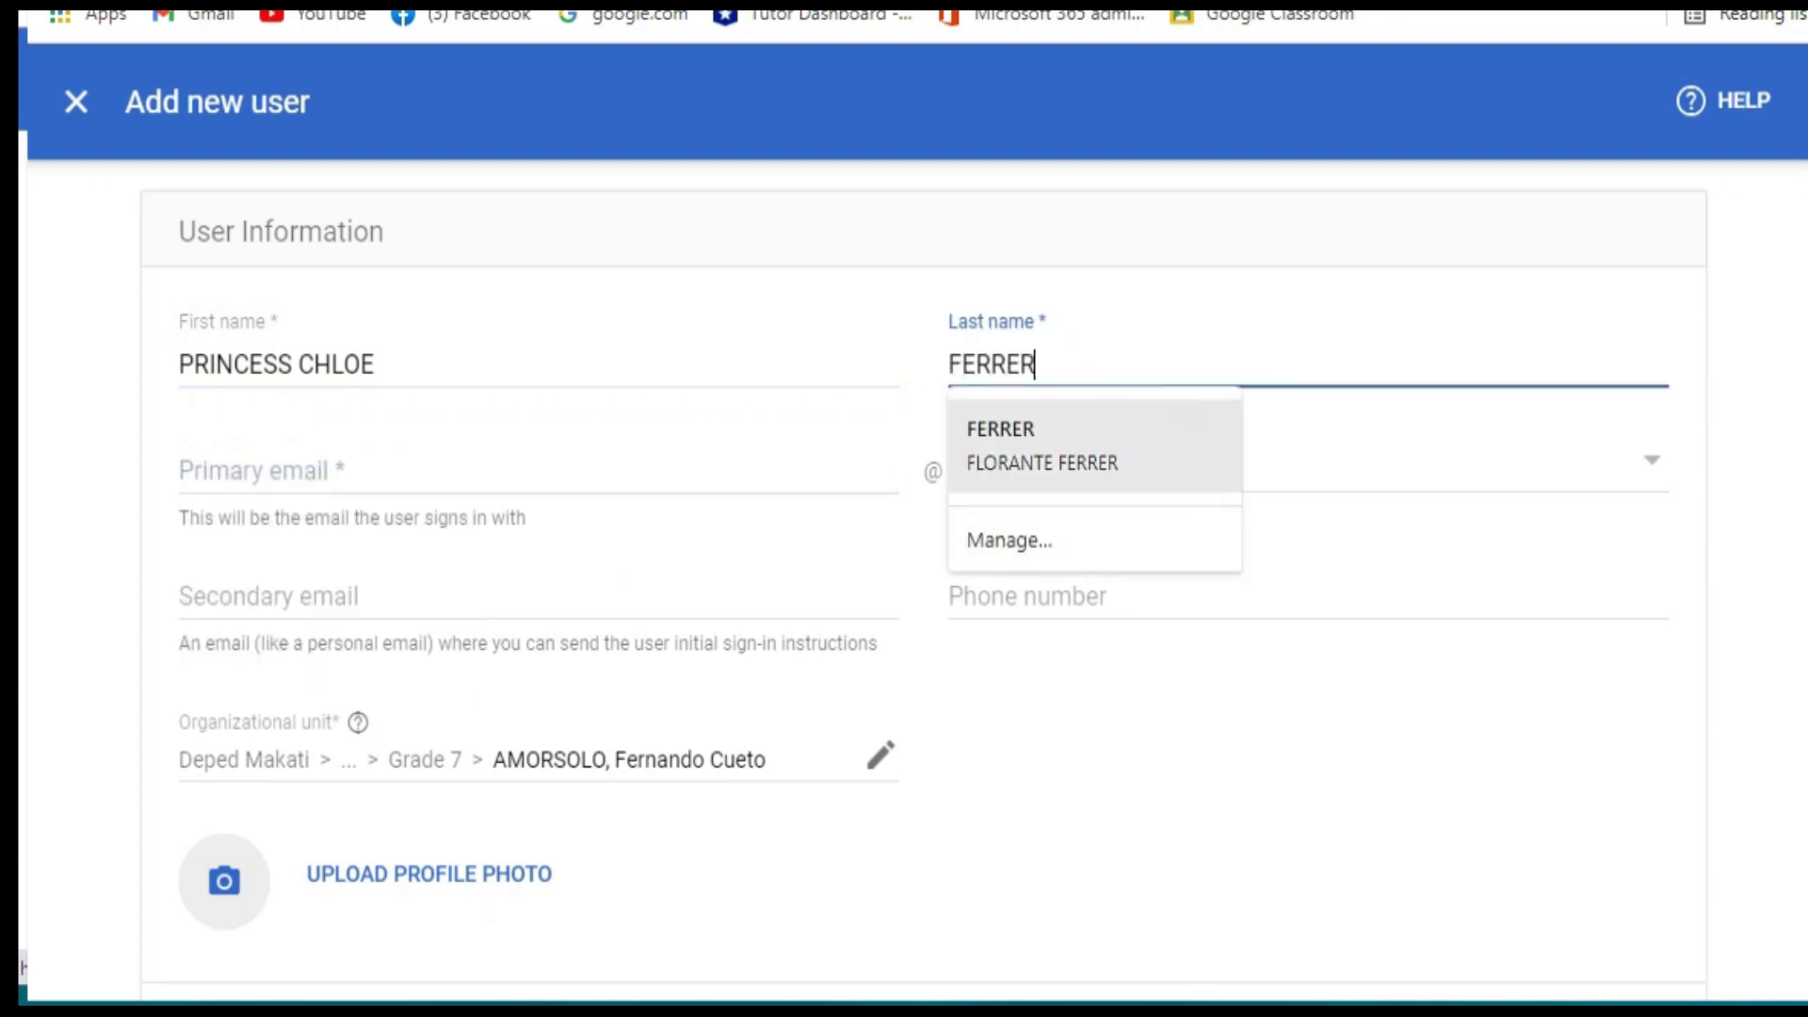
Enter the student's primary email username on the school domain.
key("Tab")
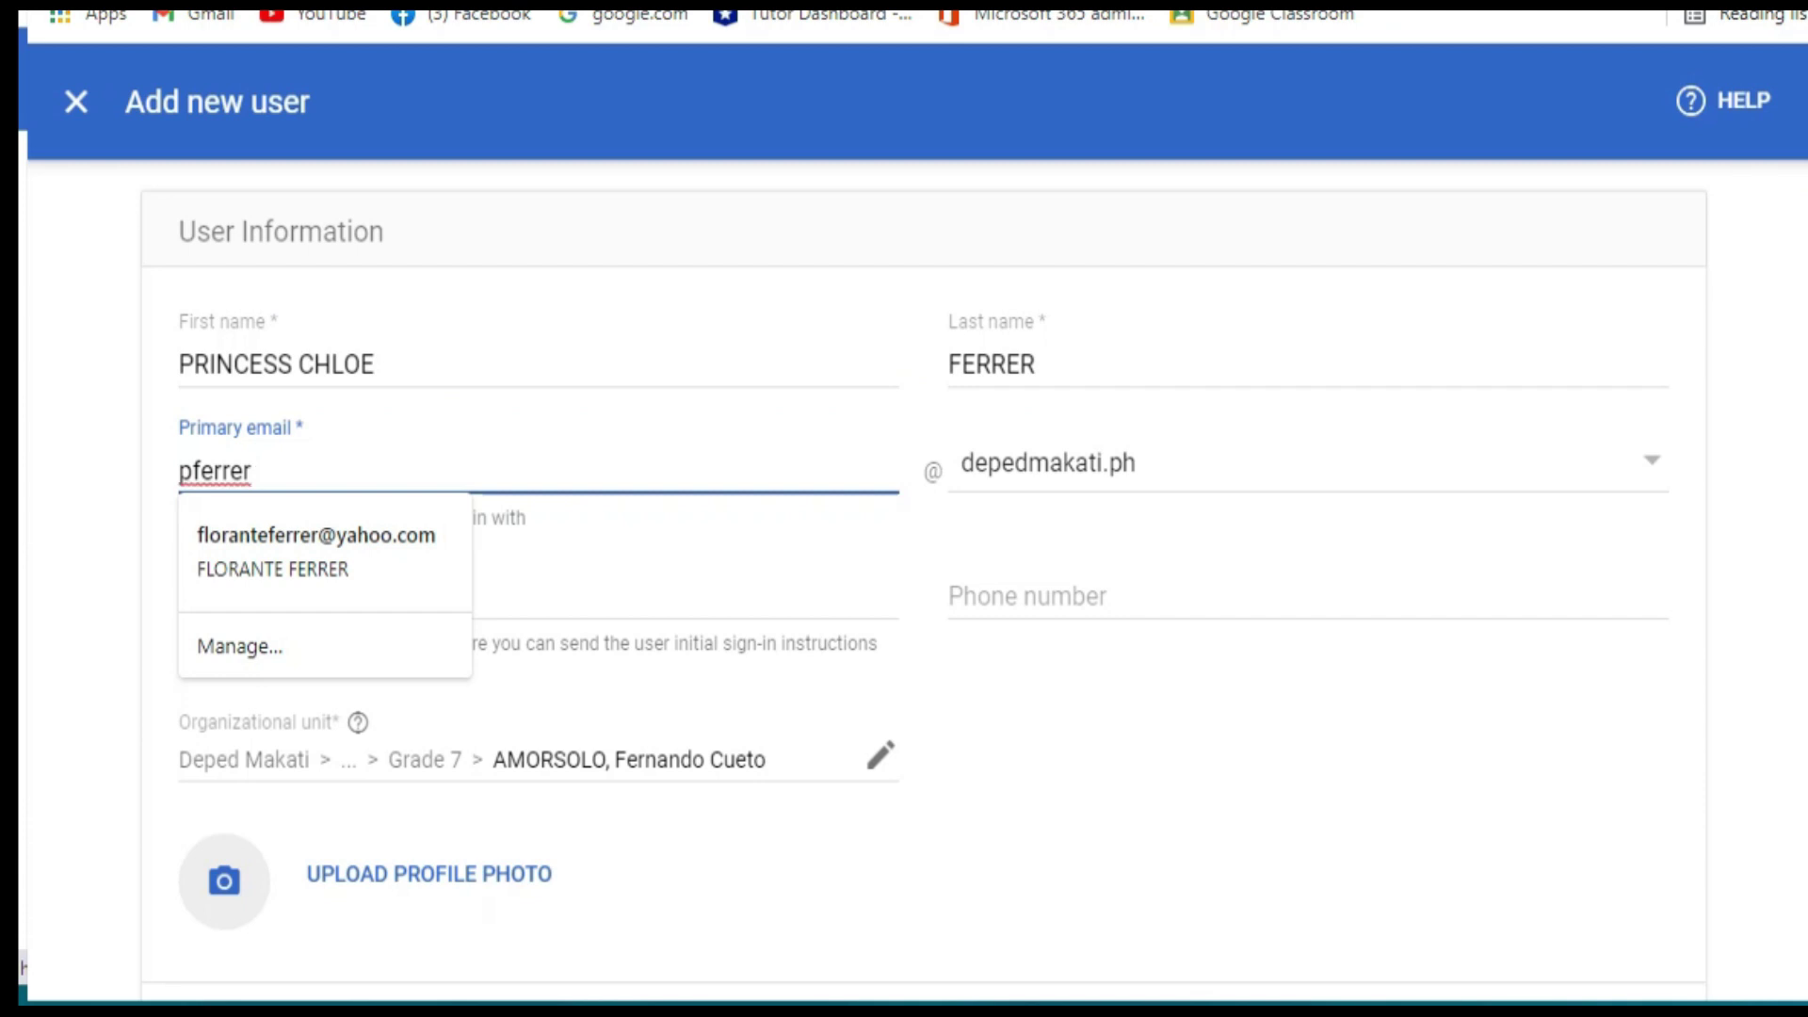
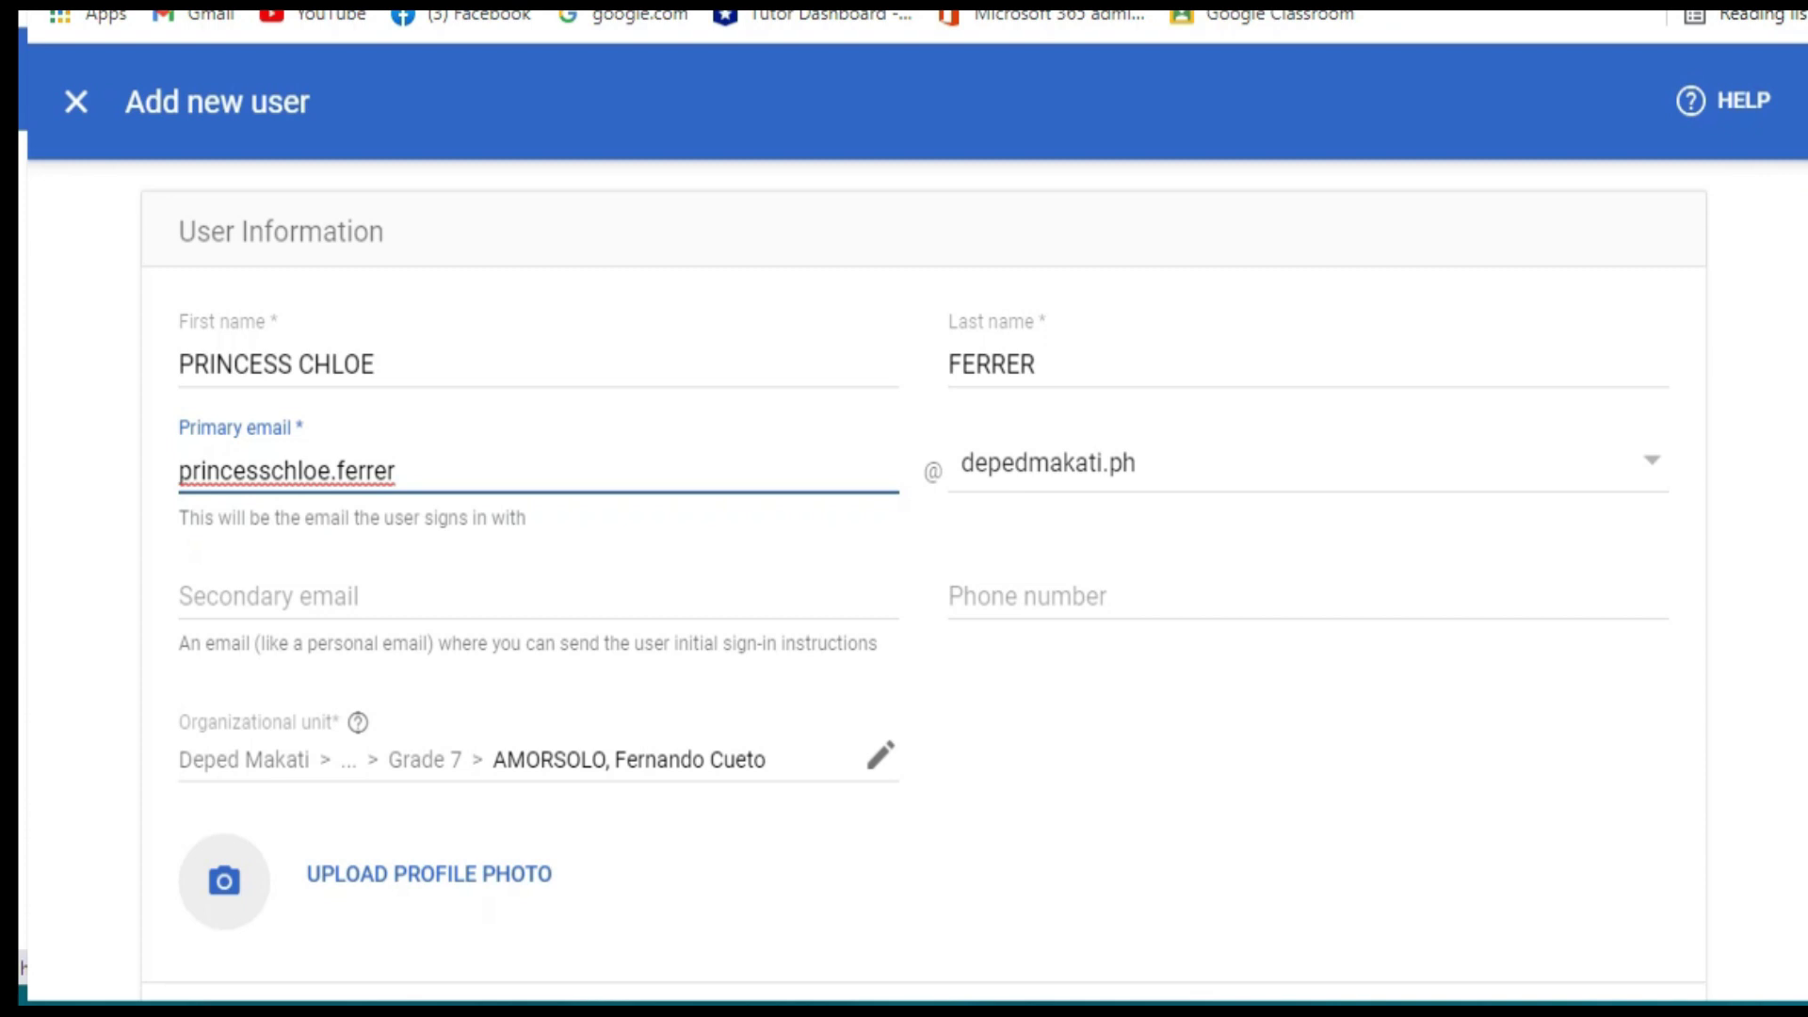
scroll(904, 565, "down", 2)
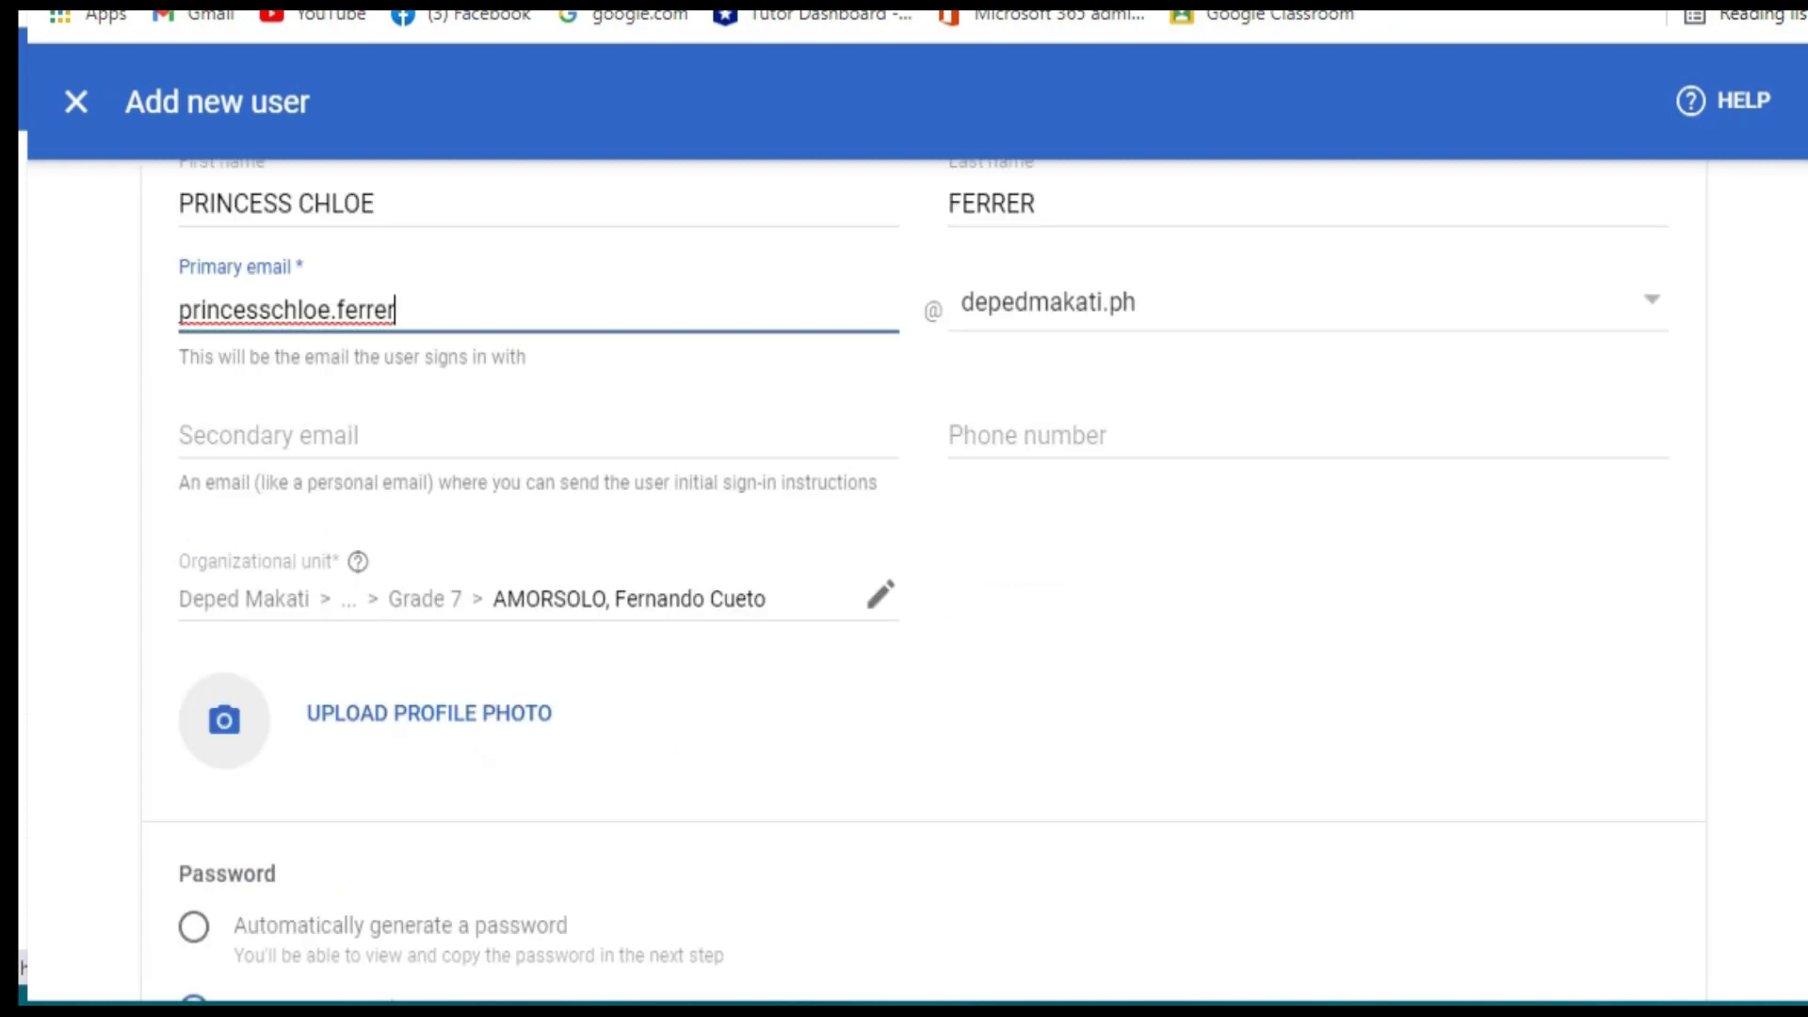
Reveal the typed password in plain text, then submit the Add new user form.
scroll(904, 565, "down", 3)
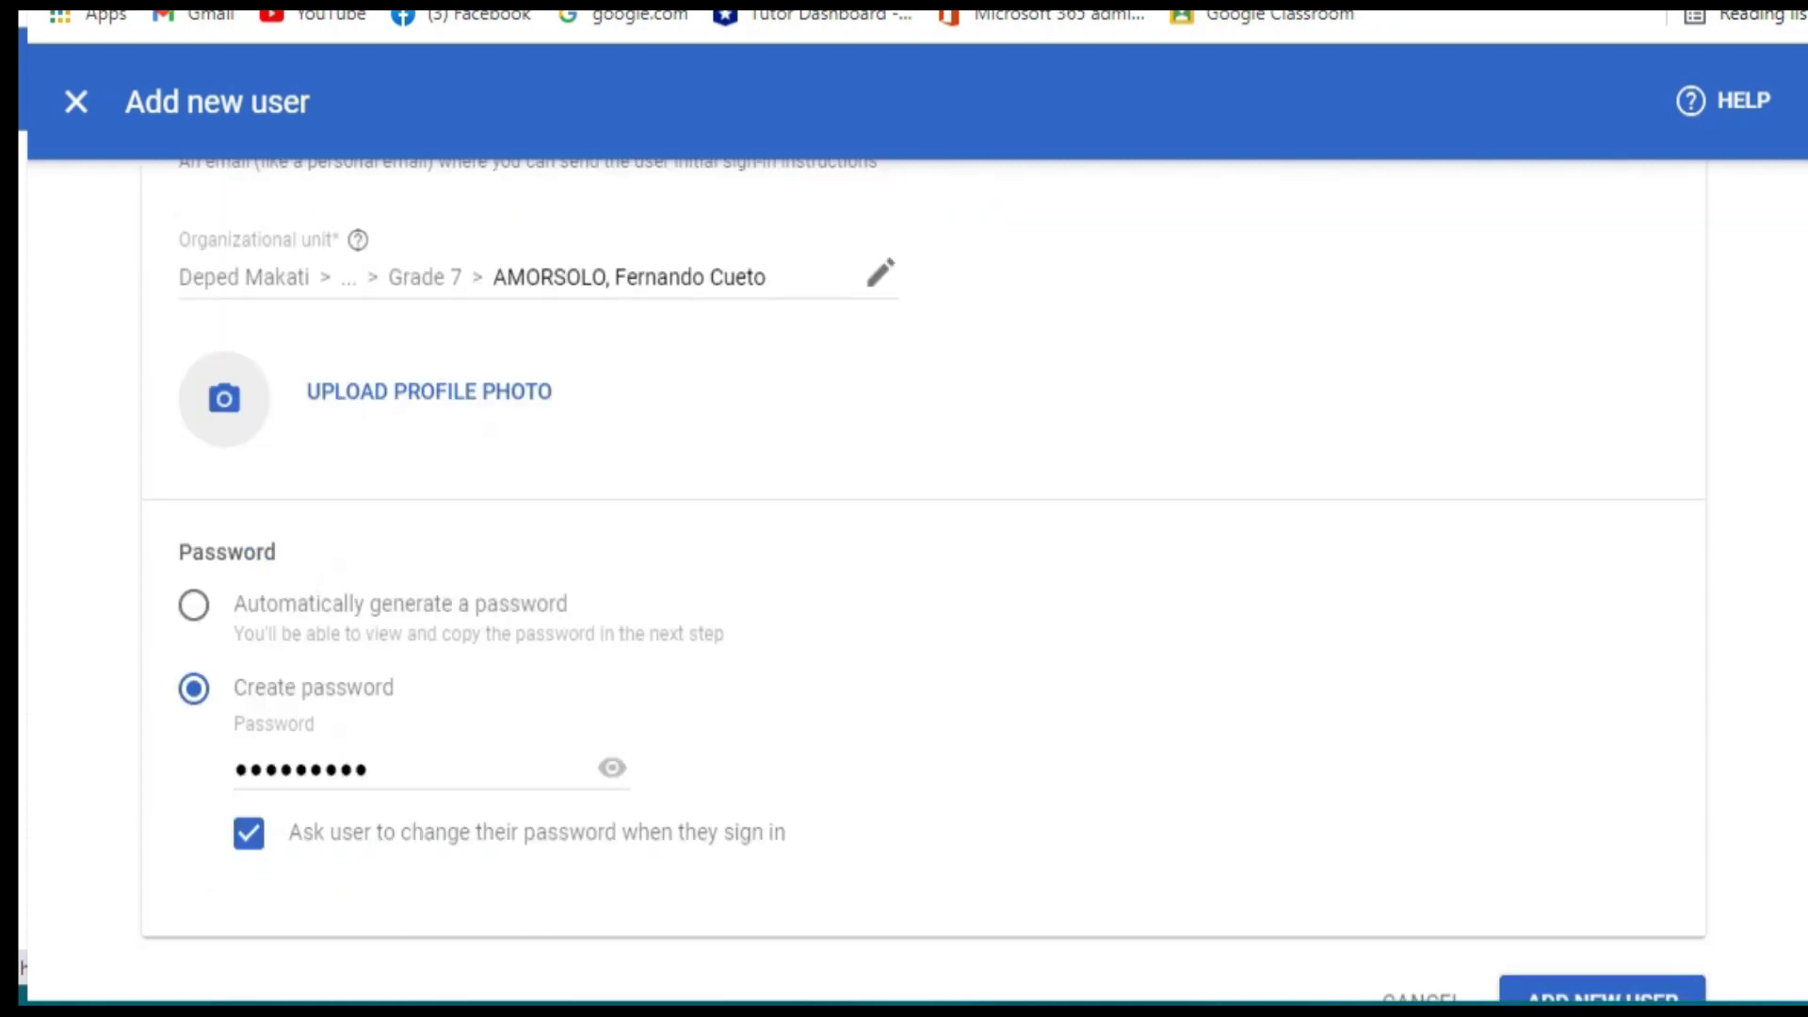
scroll(904, 565, "down", 1)
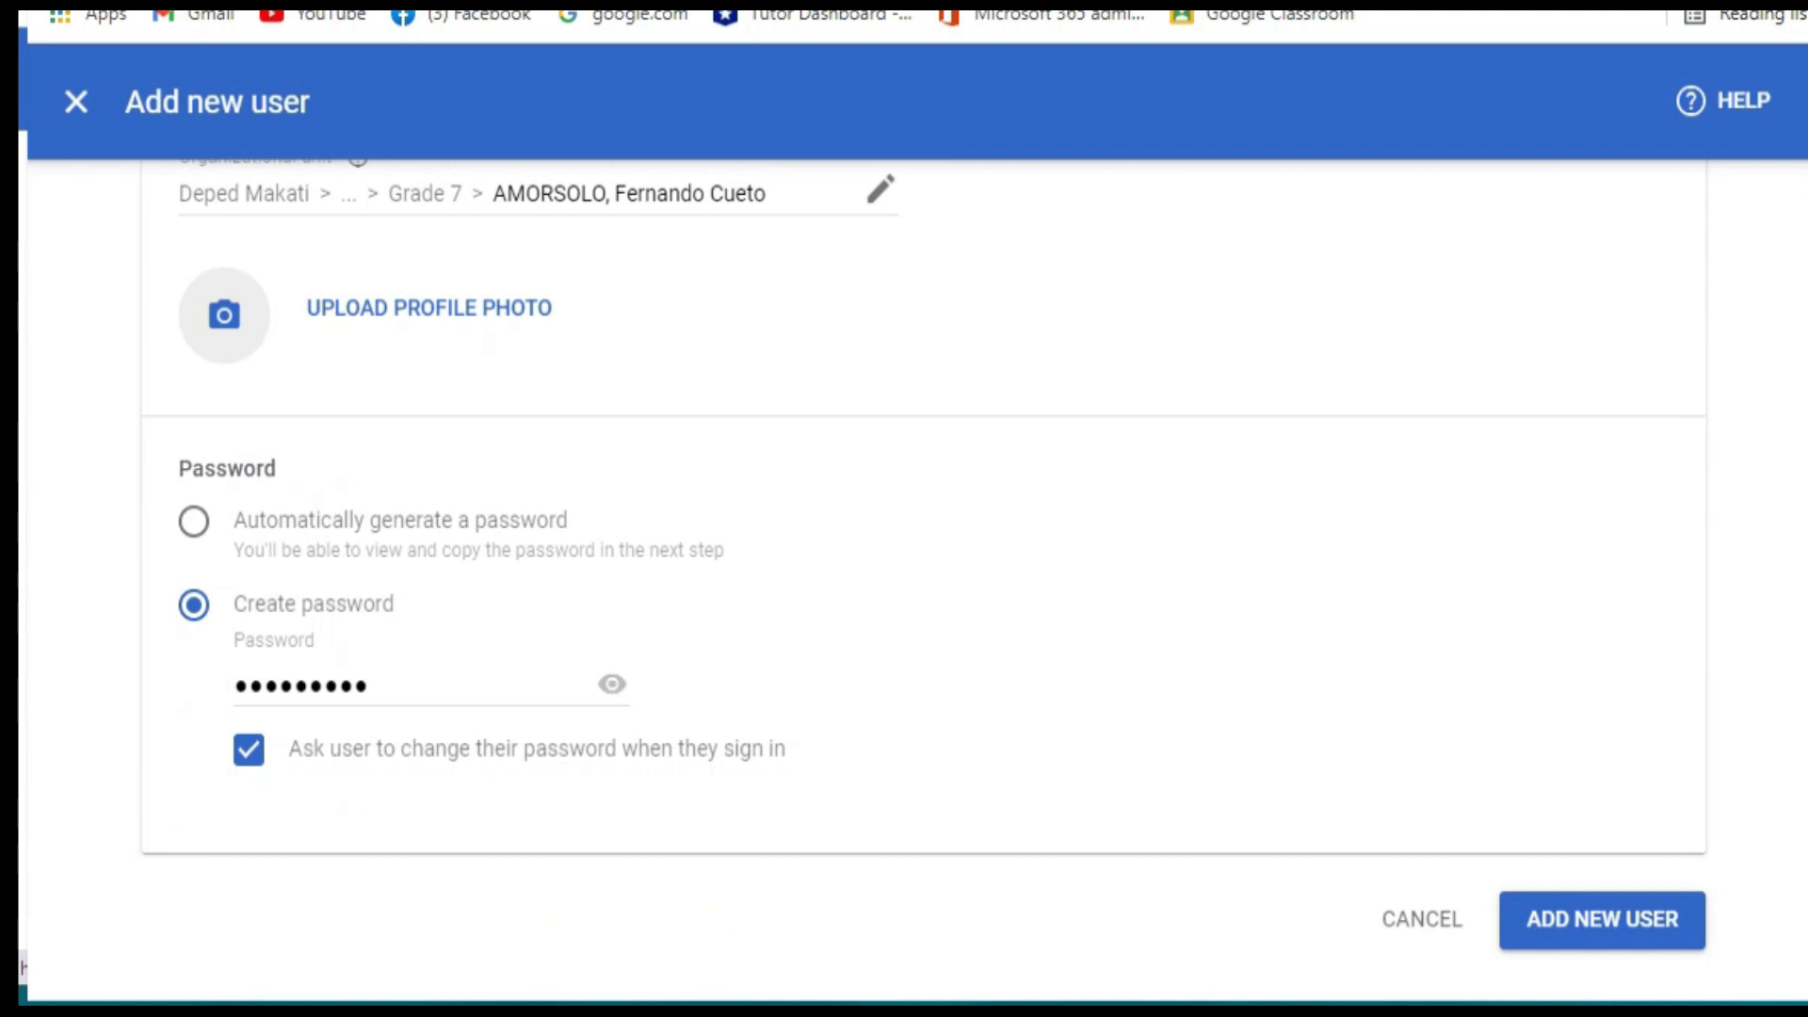
left_click(612, 684)
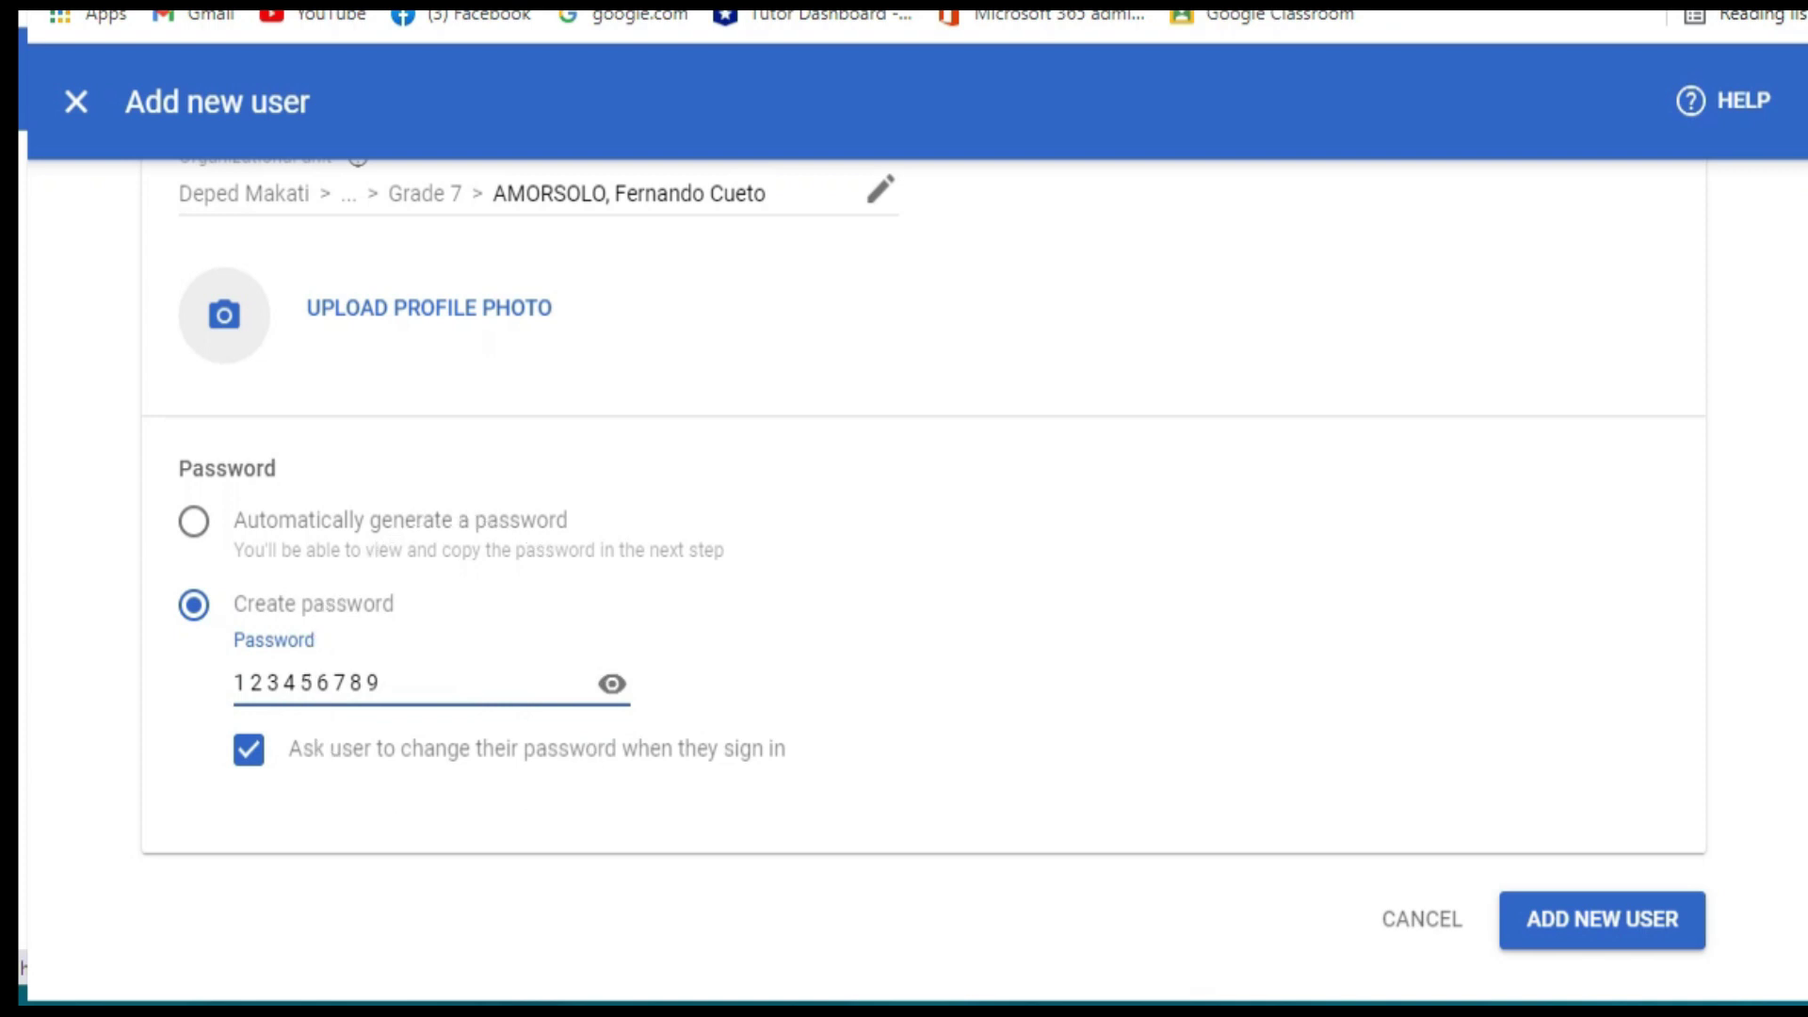
key("Return")
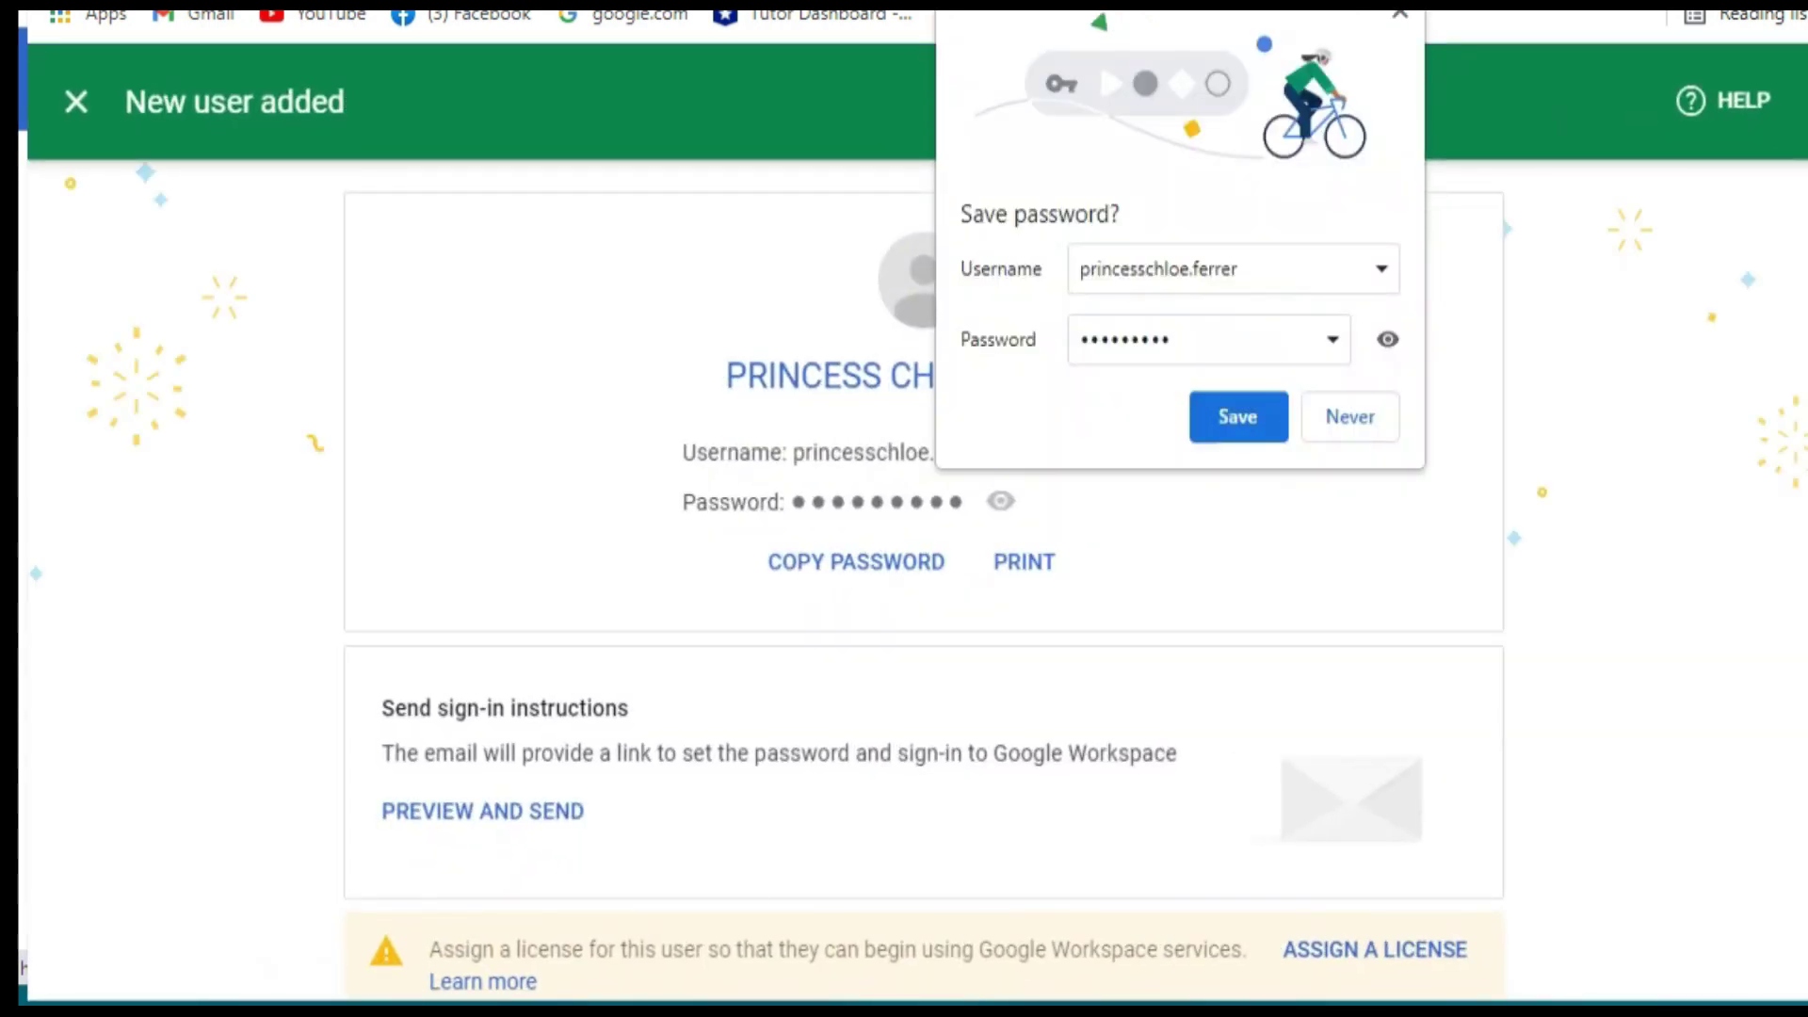
Decline Chrome's save-password prompt, reveal the new account's password, and finish with Done.
key("Return")
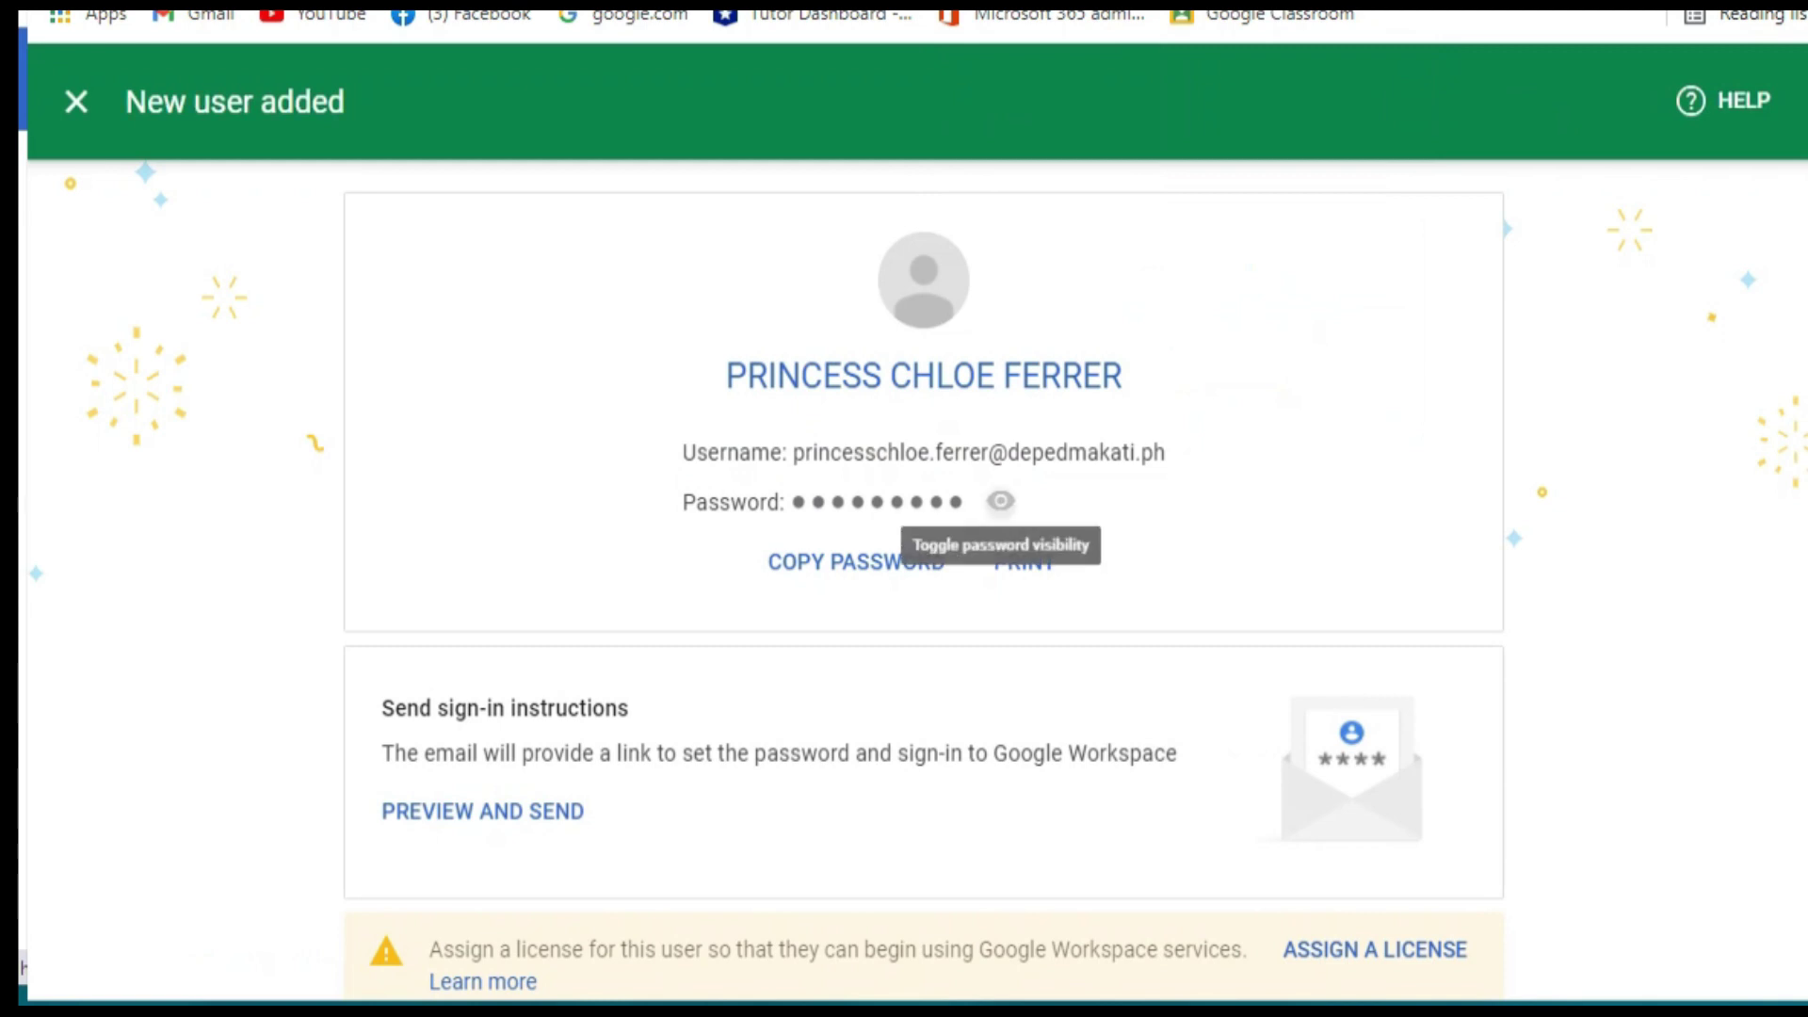
left_click(1000, 501)
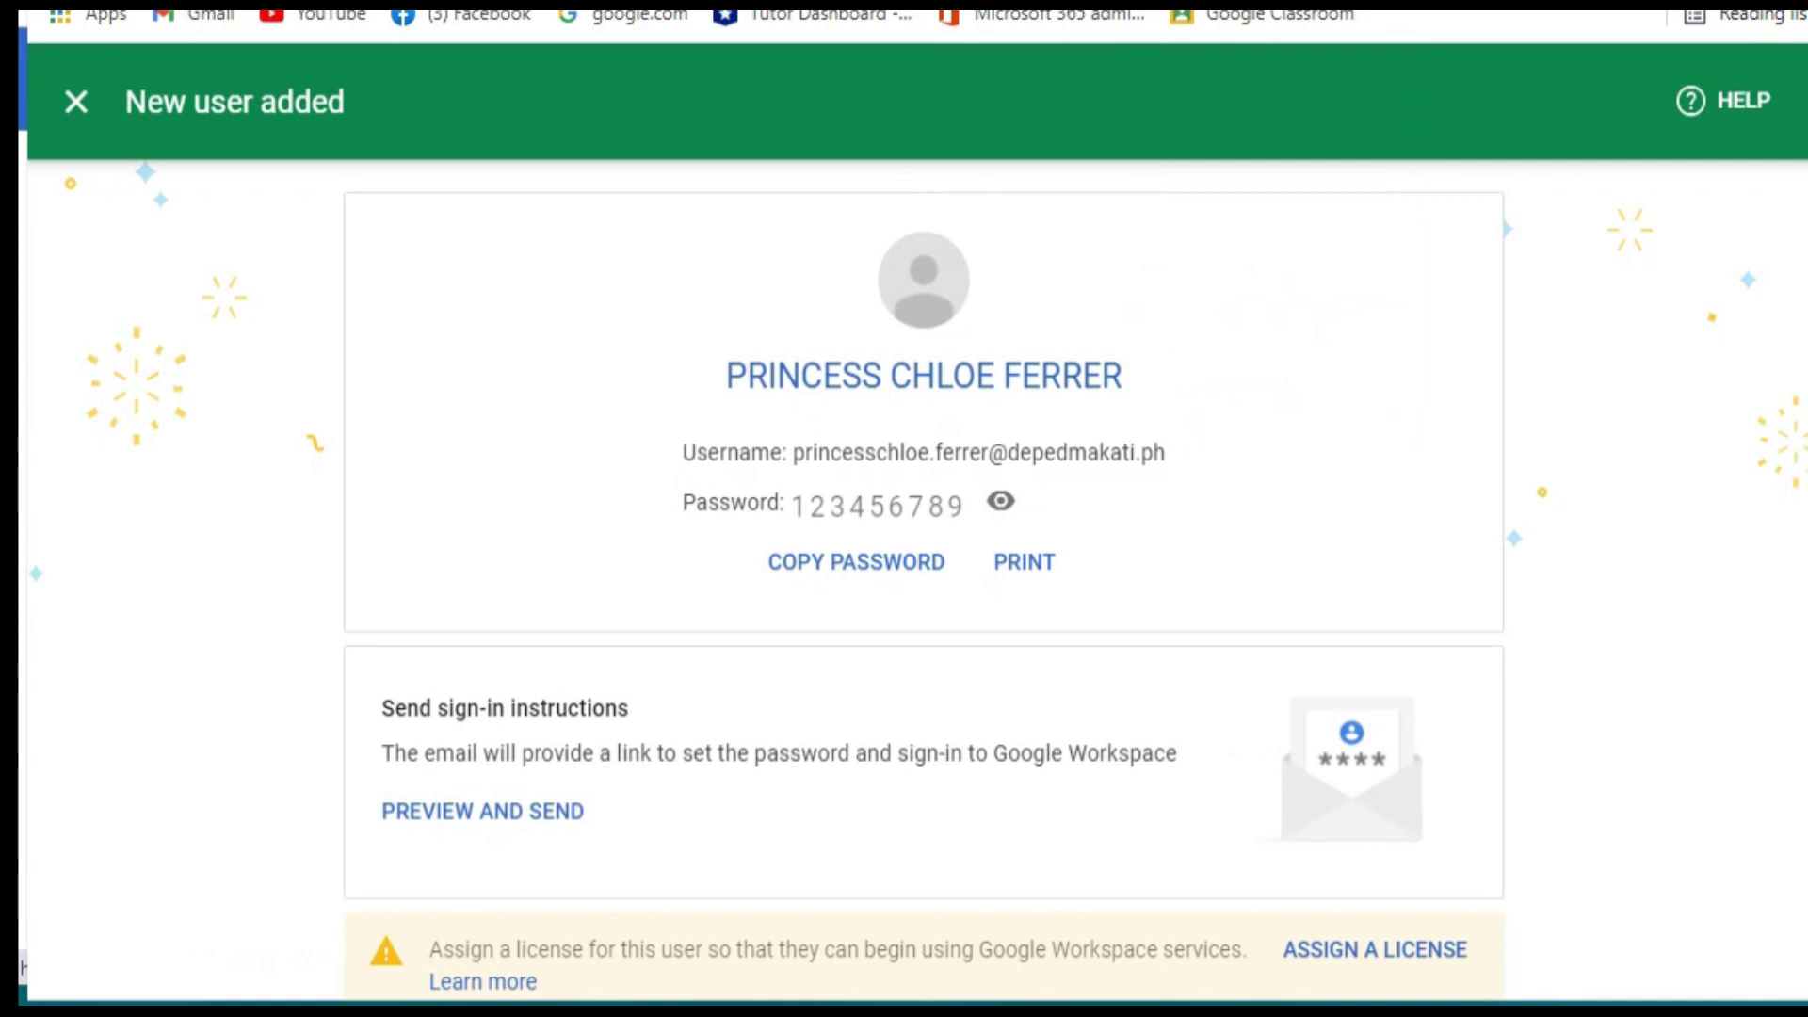
scroll(923, 565, "down", 2)
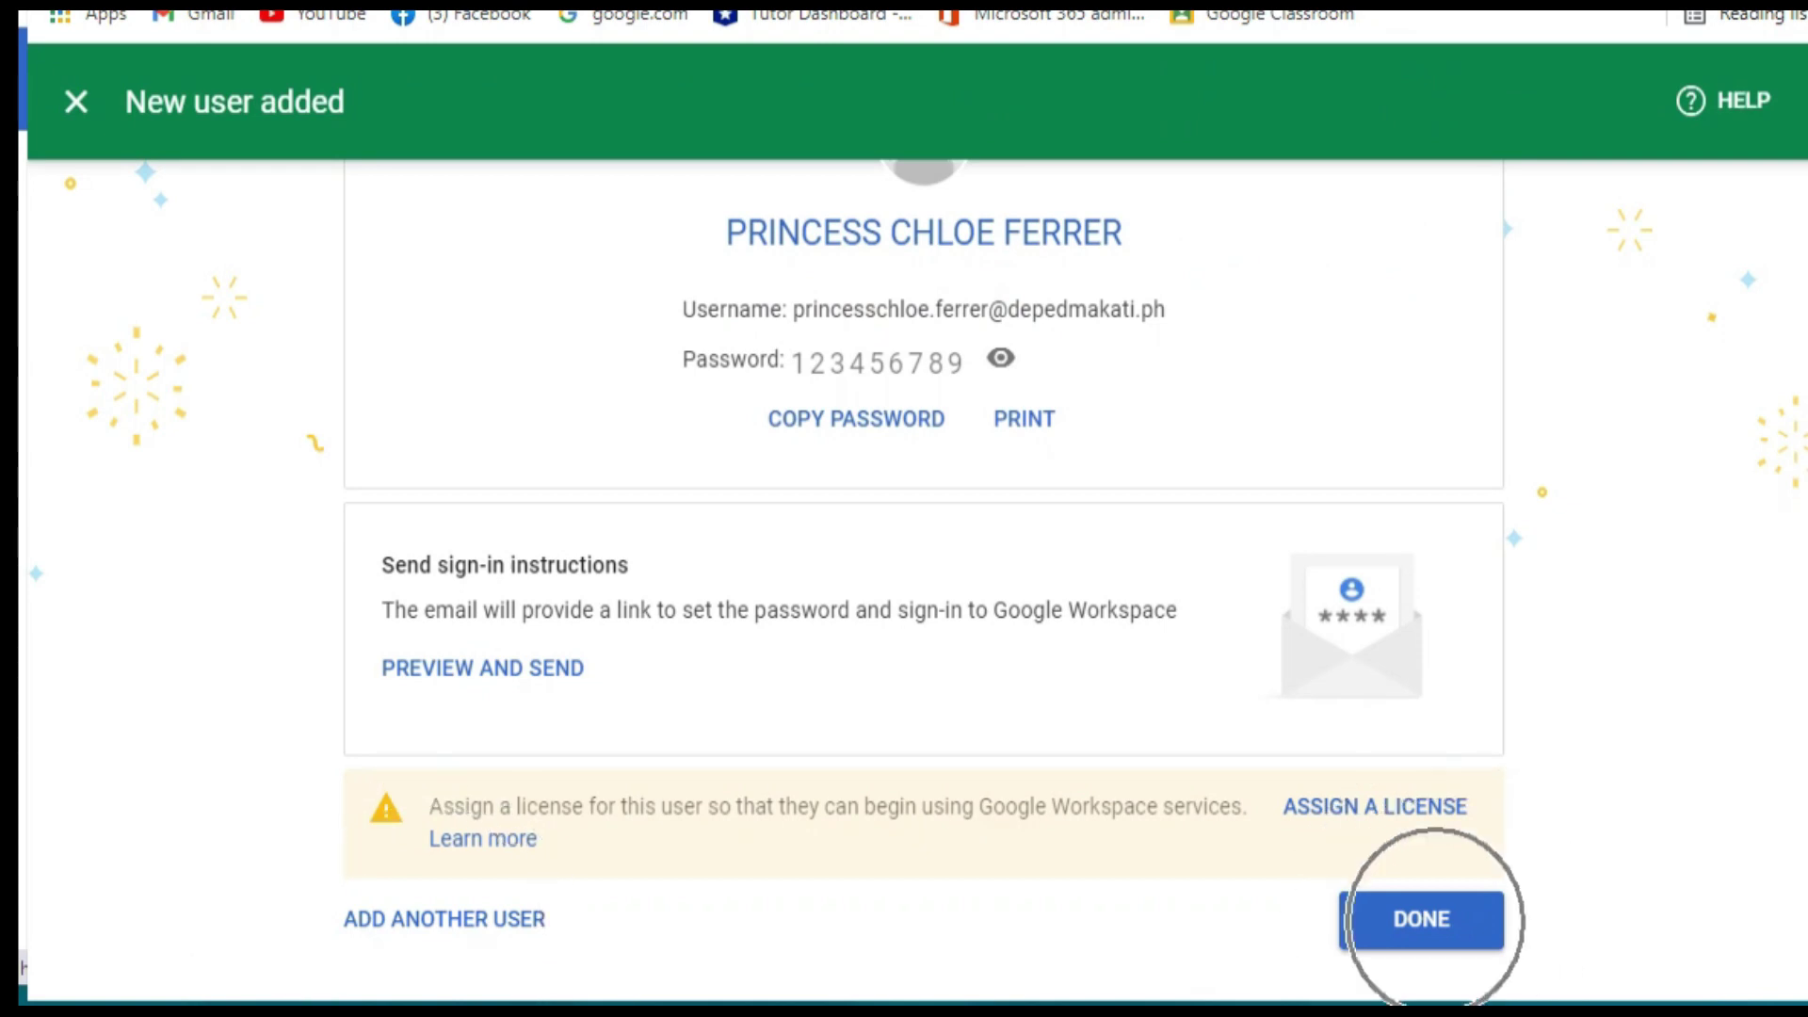
left_click(1421, 920)
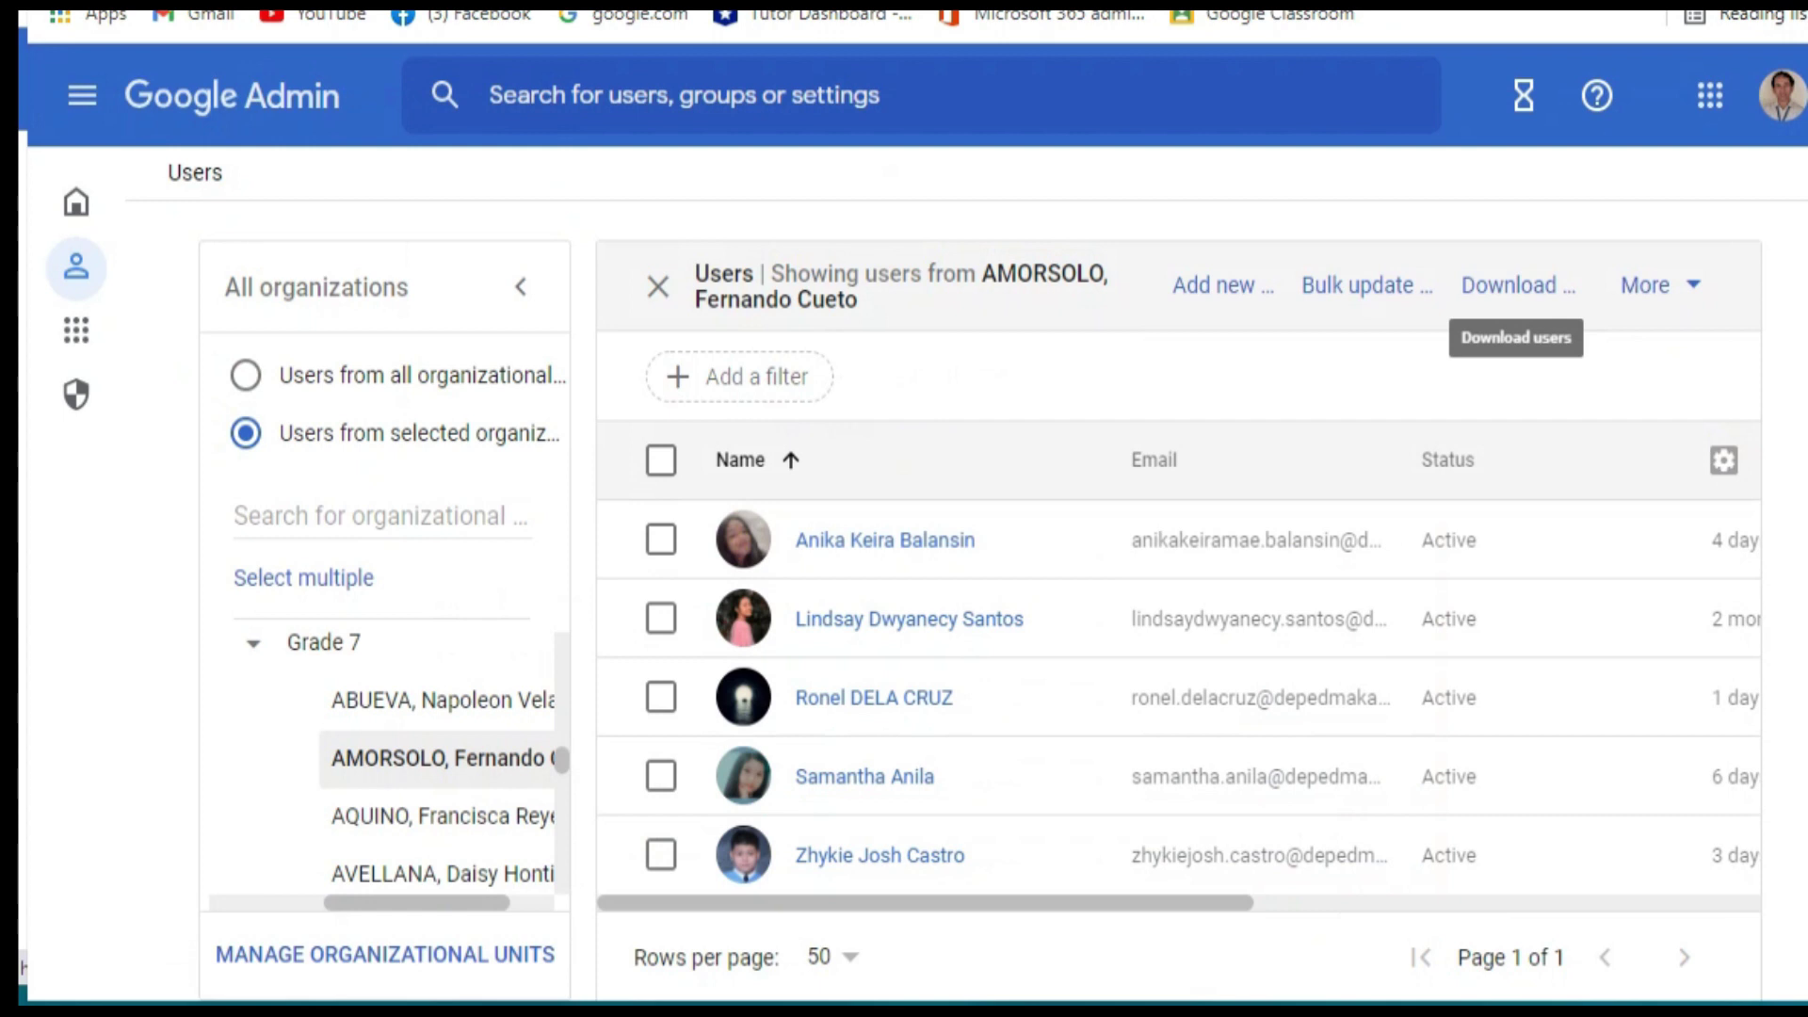
Reload the Users page and list users from the whole Deped Makati organization.
right_click(1537, 169)
left_click(1622, 266)
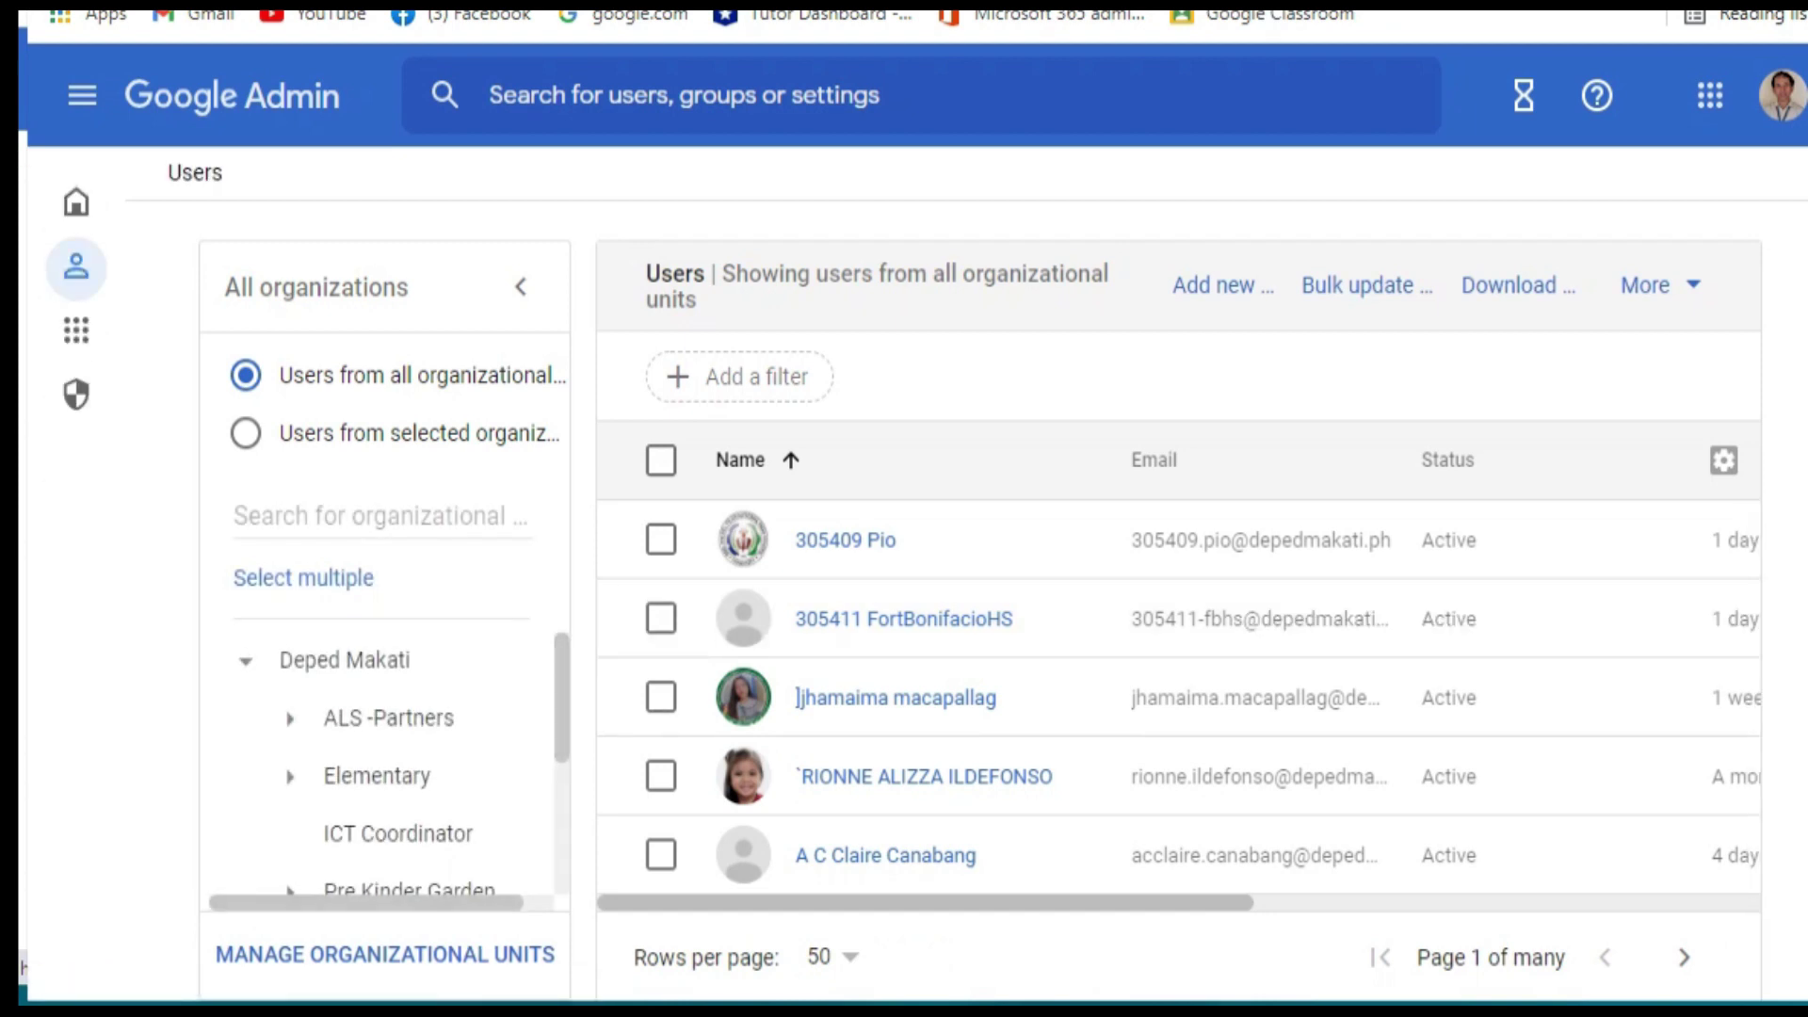
left_click(345, 661)
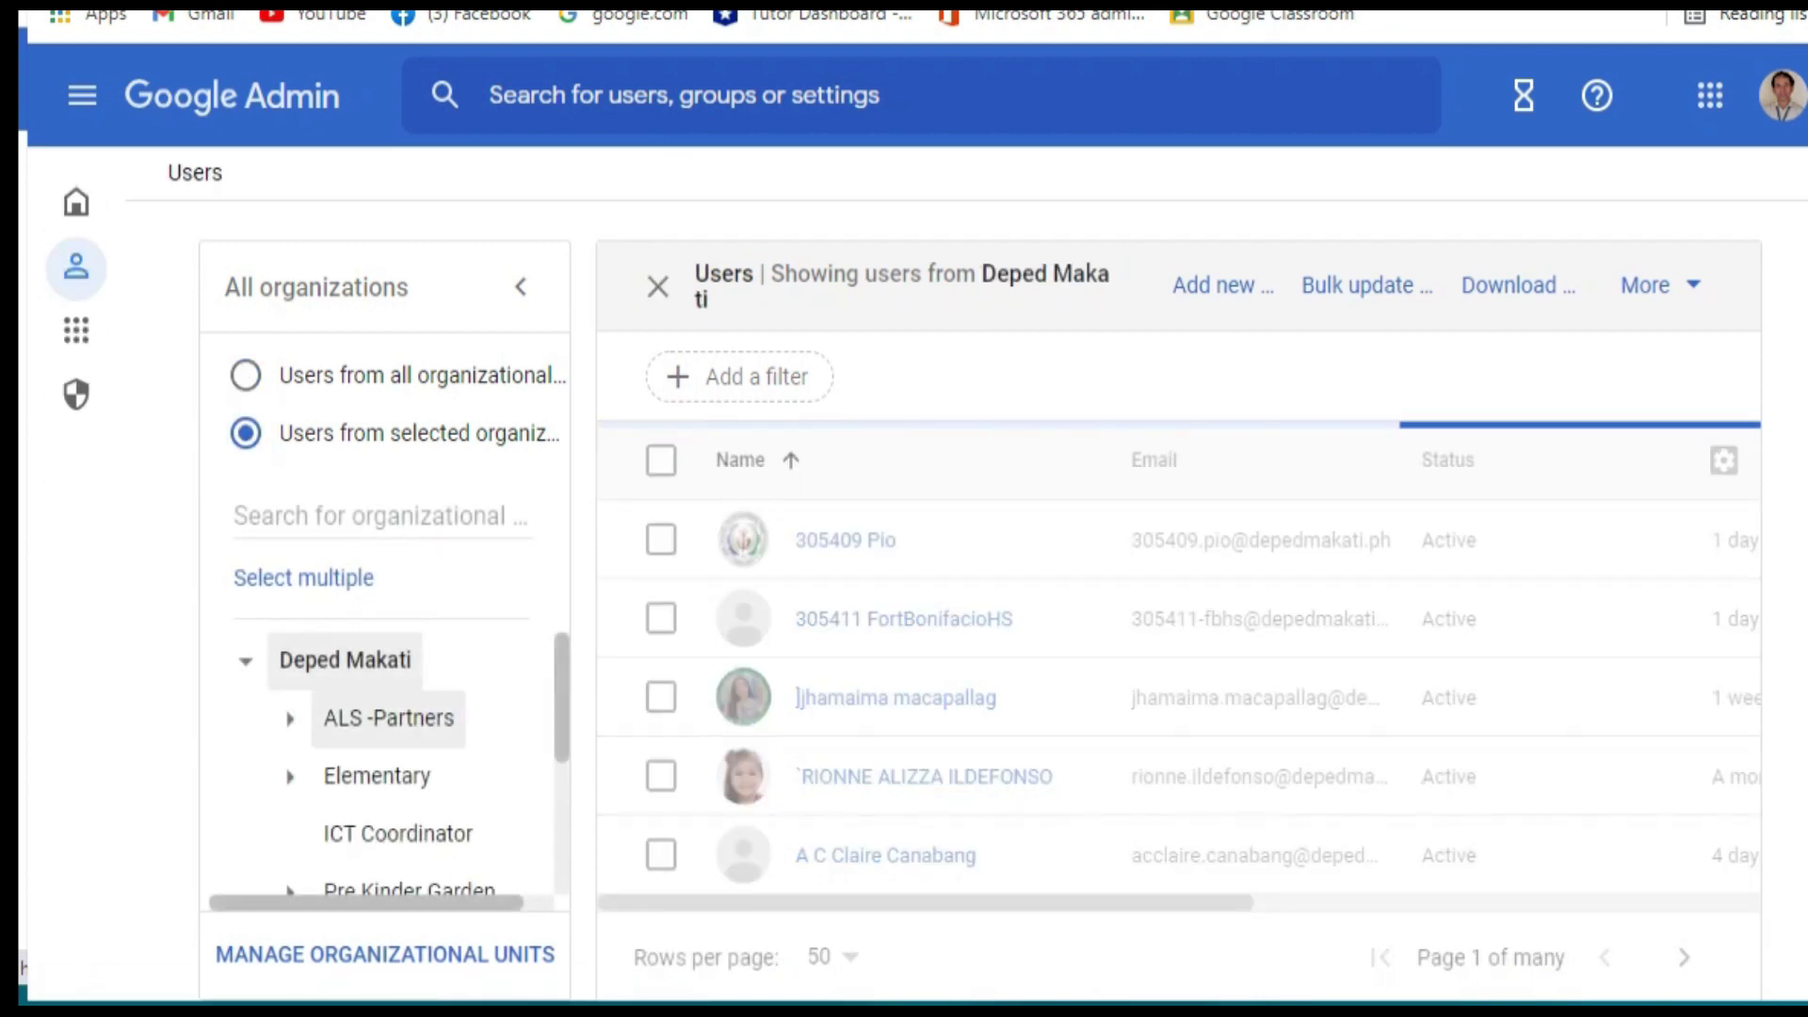
scroll(437, 797, "down", 3)
Expand Secondary > District II > Pitogo High School > PHS Students > Grade 7 and select the section.
left_click(290, 740)
scroll(424, 753, "down", 3)
scroll(396, 754, "up", 2)
left_click(335, 784)
scroll(424, 753, "down", 3)
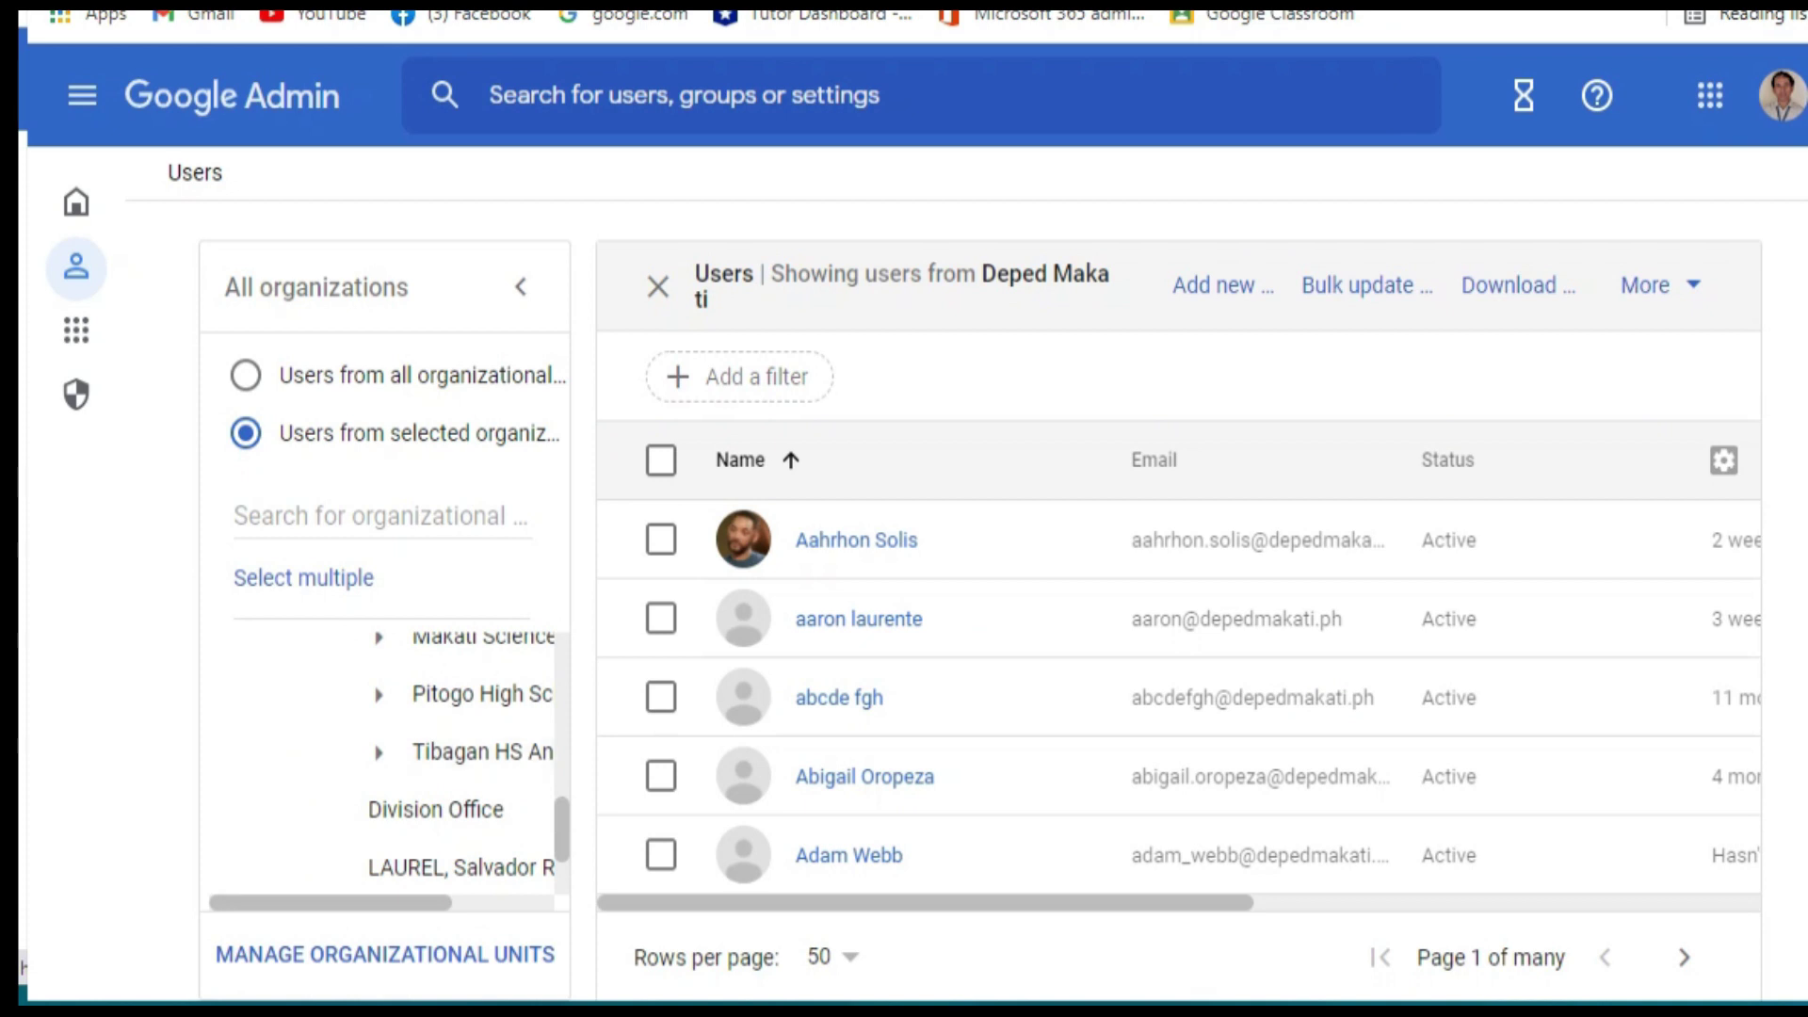
left_click(379, 694)
scroll(407, 678, "down", 5)
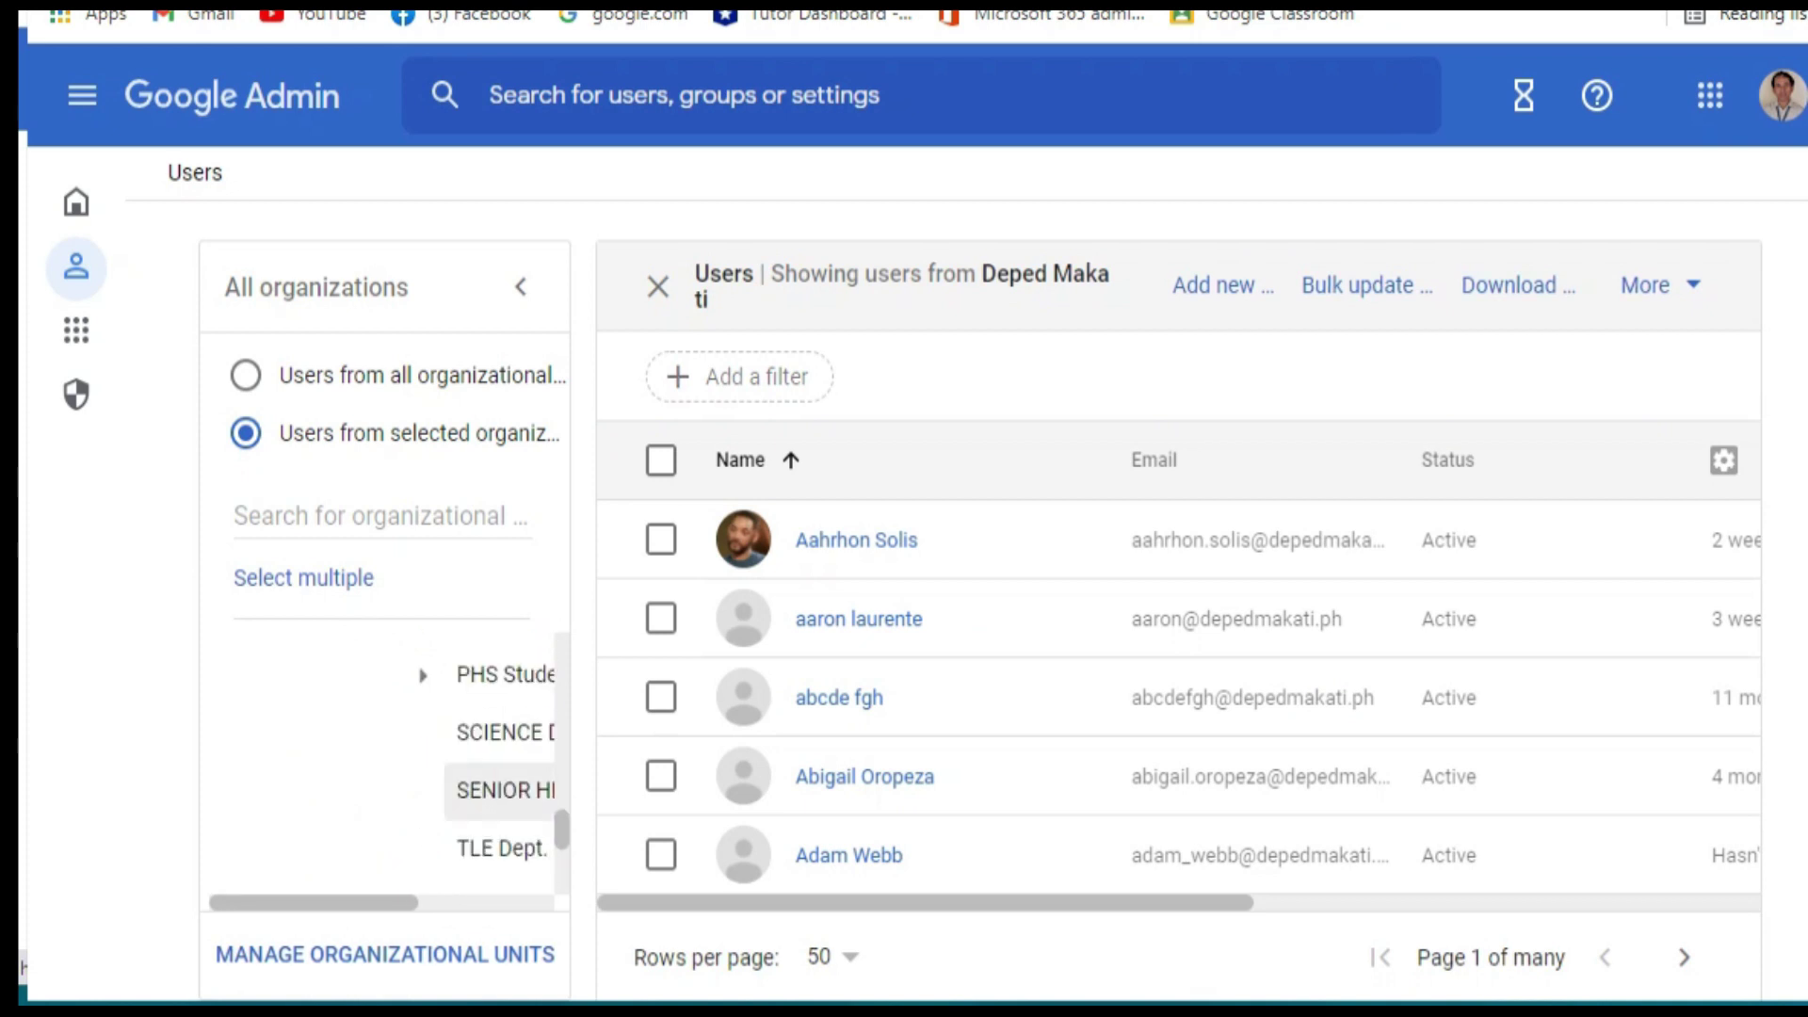
left_click(423, 675)
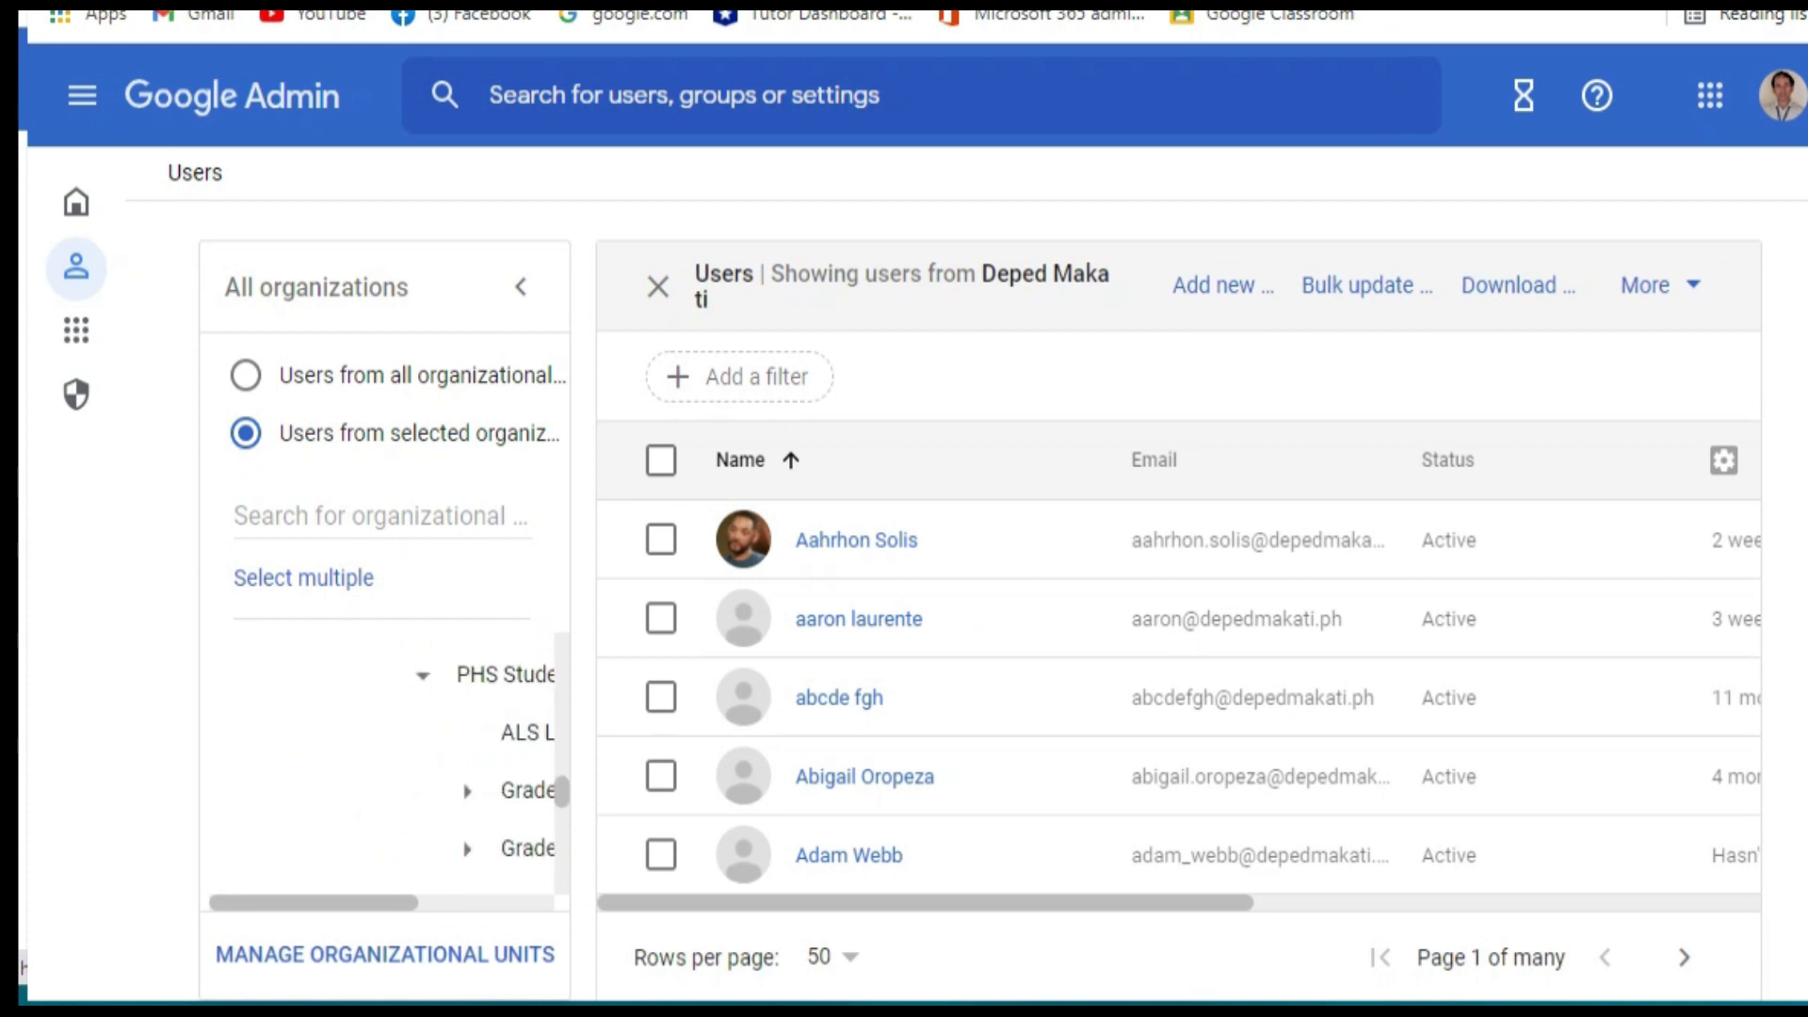
scroll(381, 754, "down", 3)
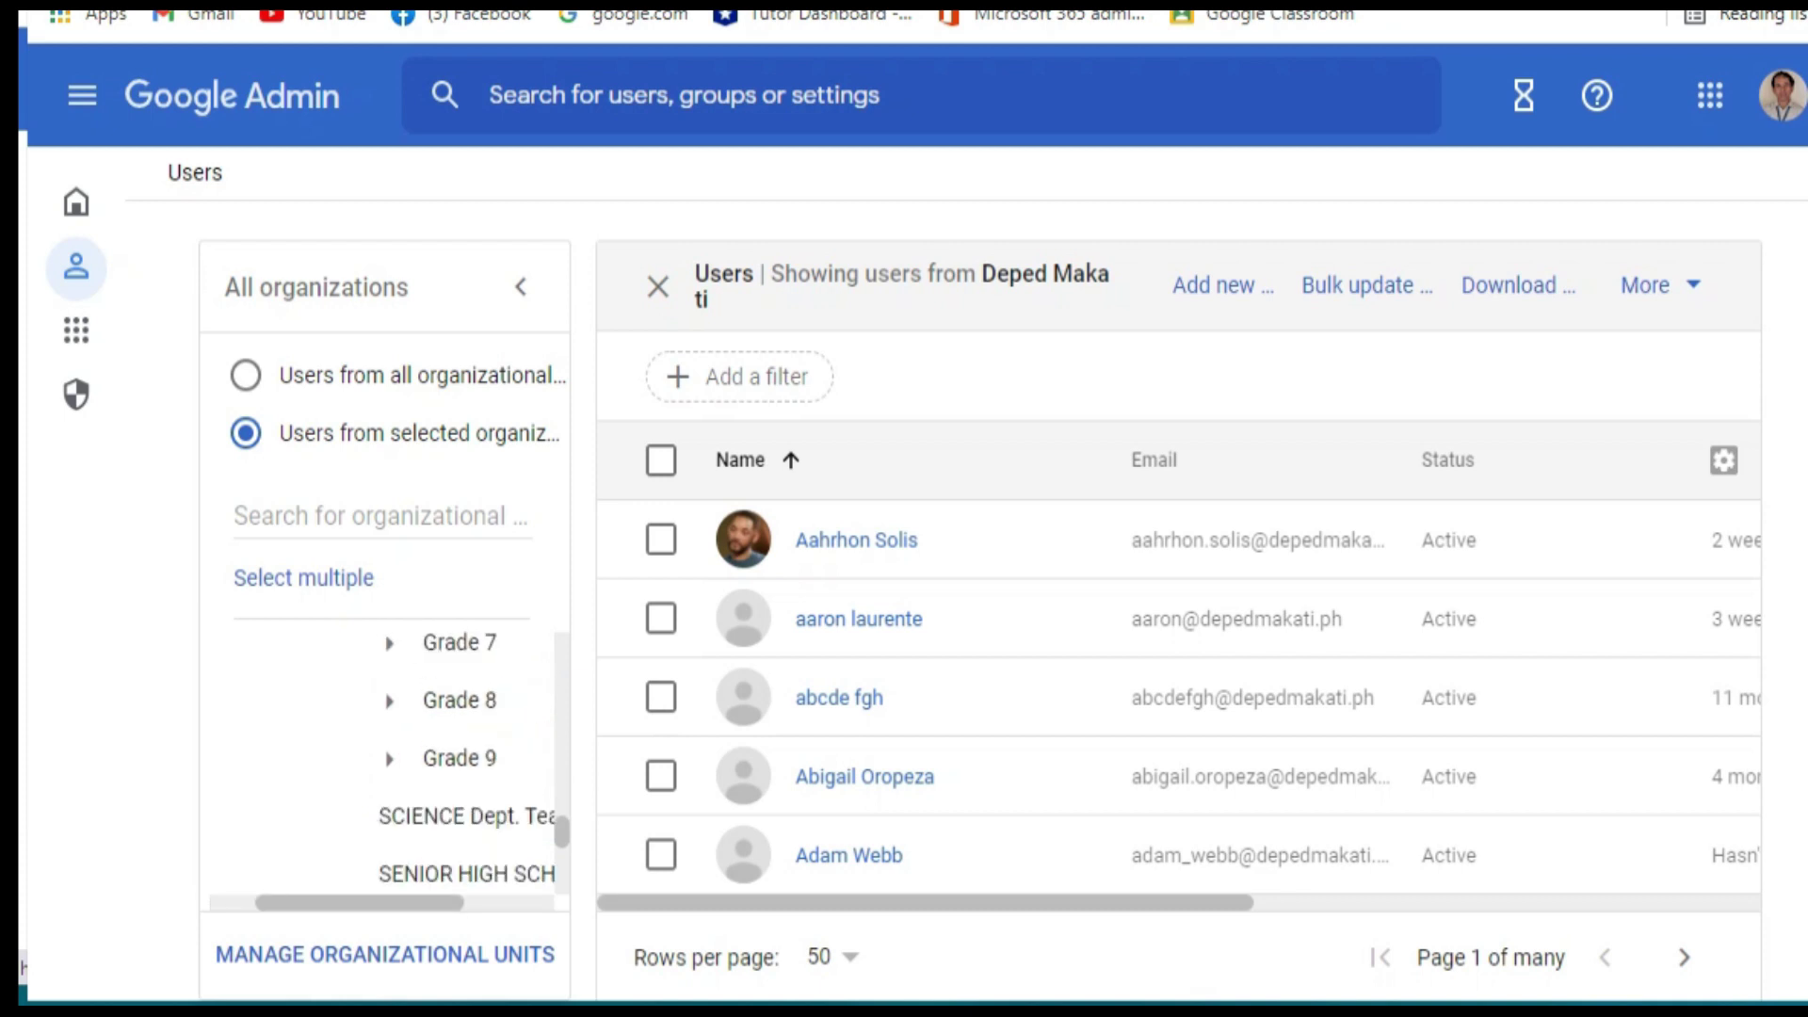
left_click(389, 670)
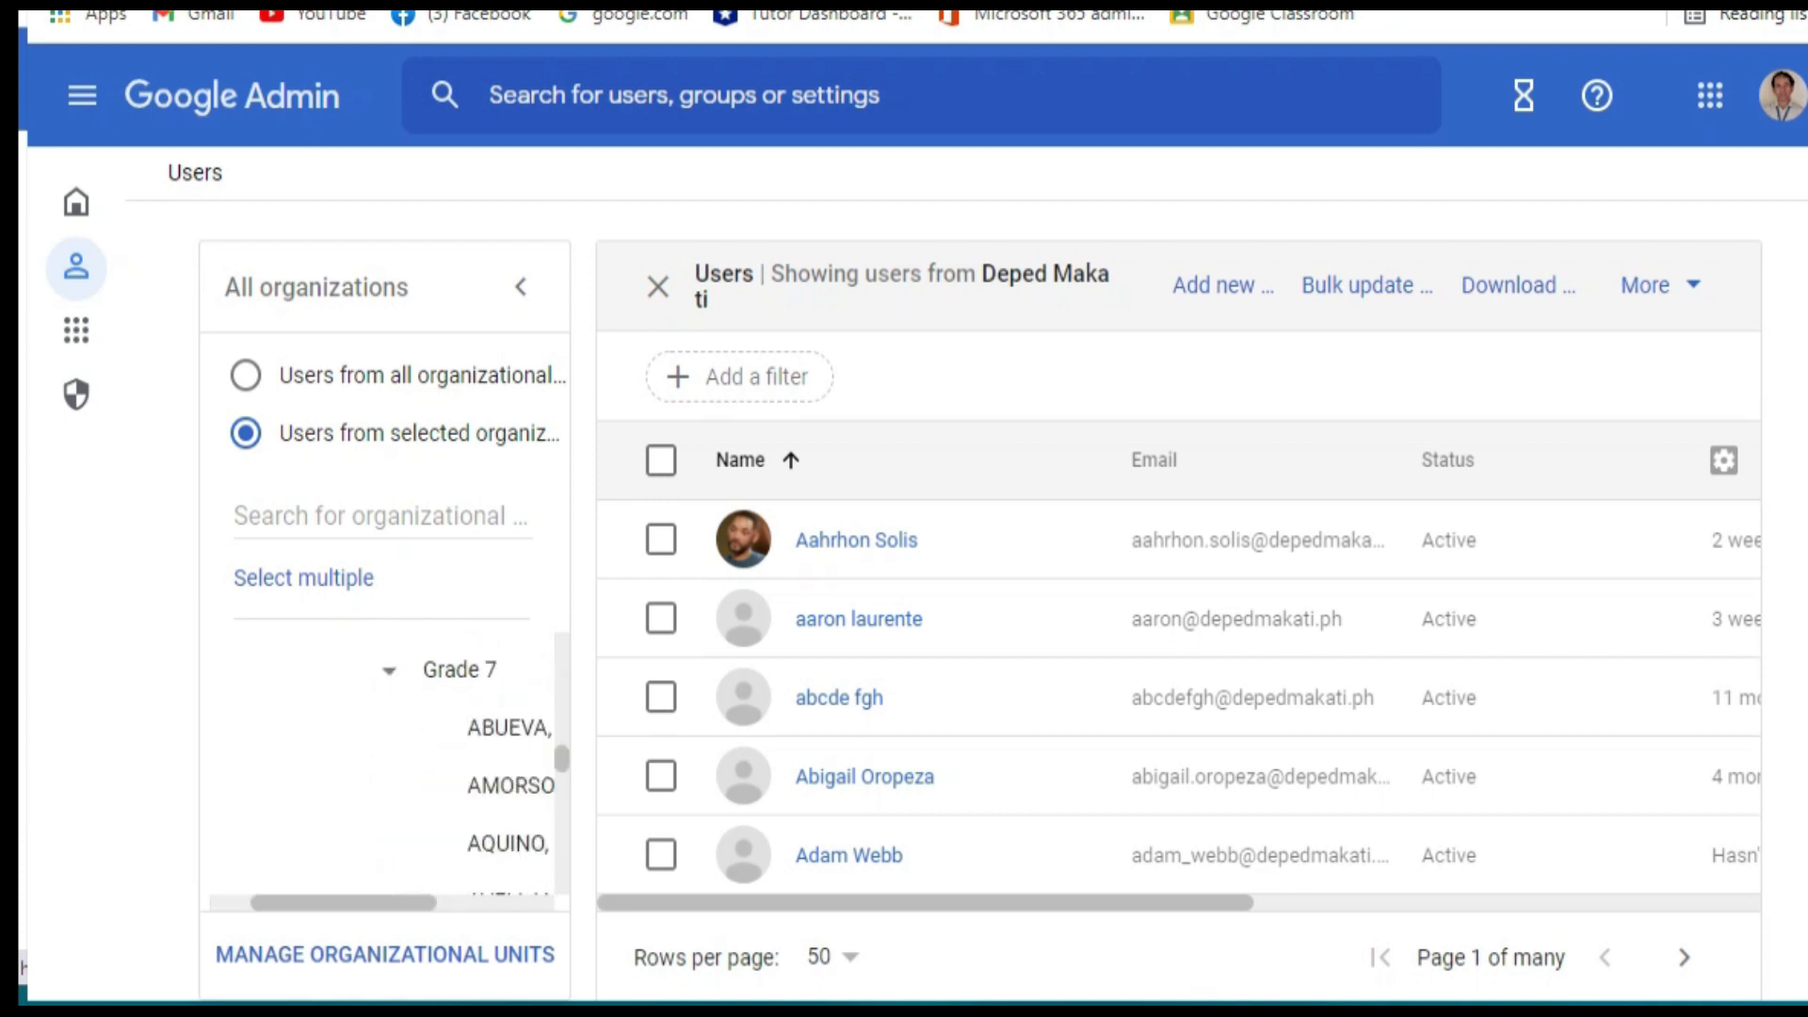
left_click(511, 786)
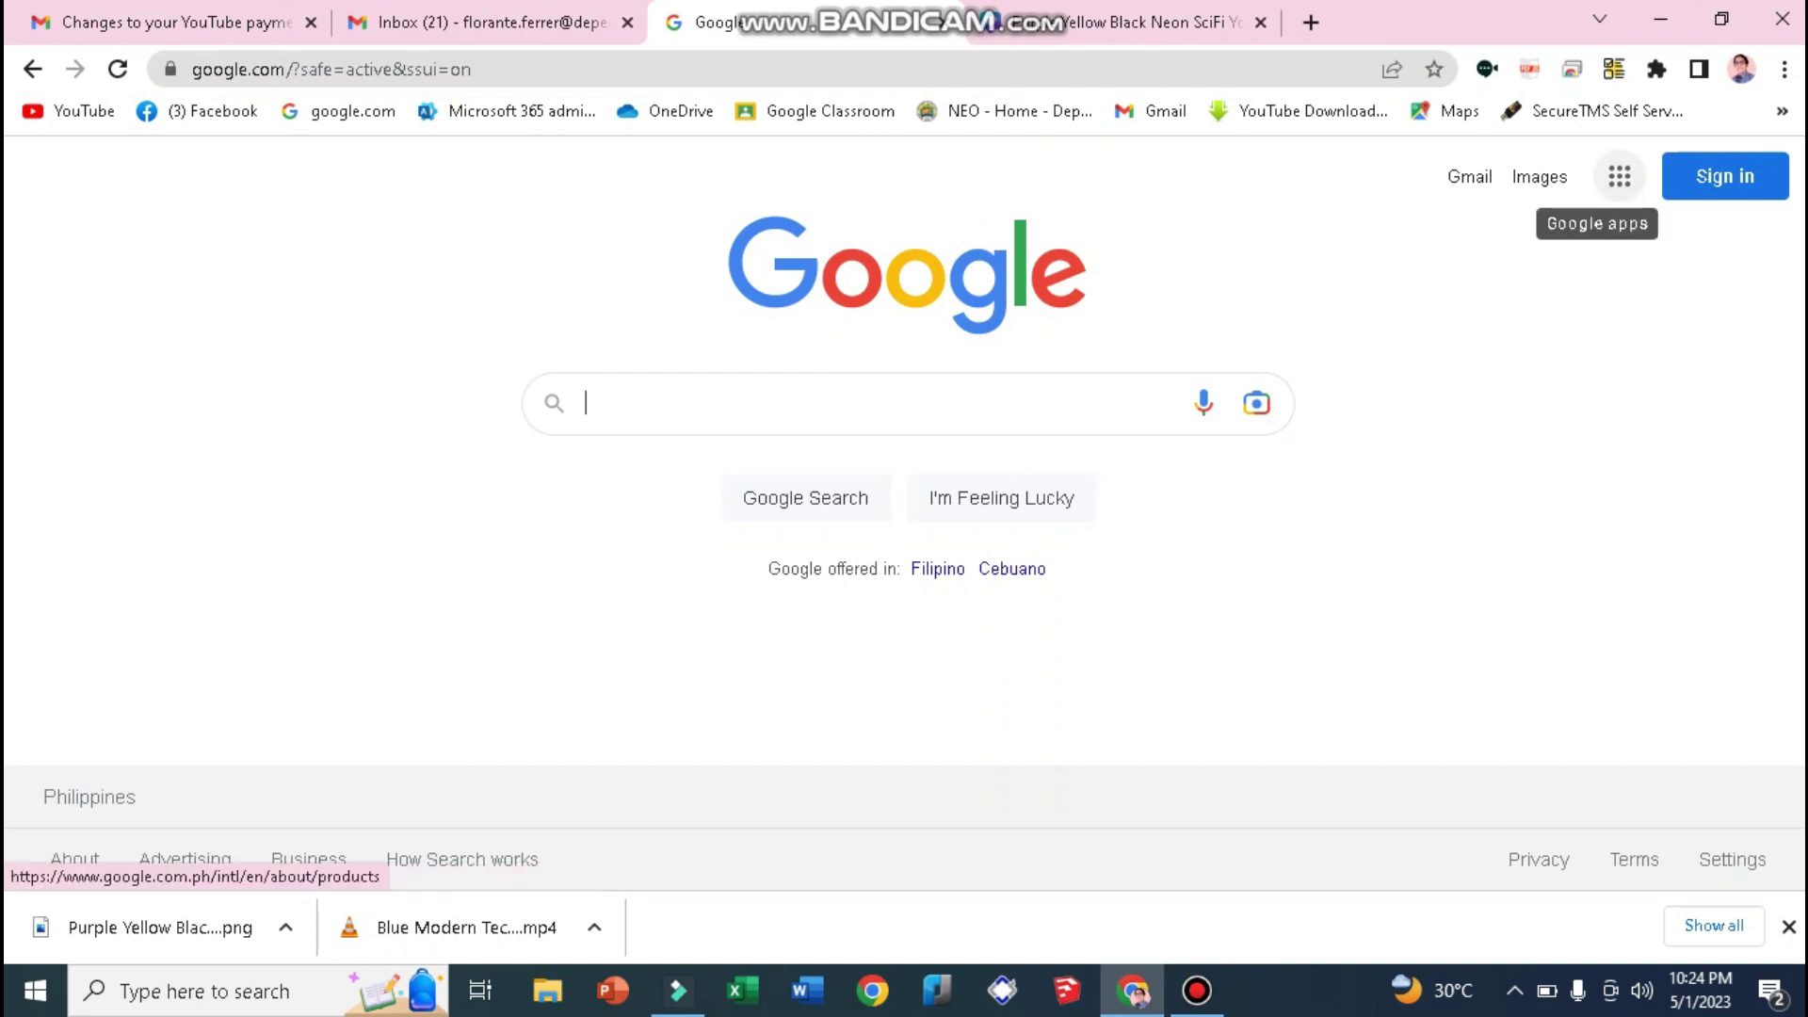
Open Gmail from the Google apps grid, then launch Admin in a new tab.
left_click(1622, 177)
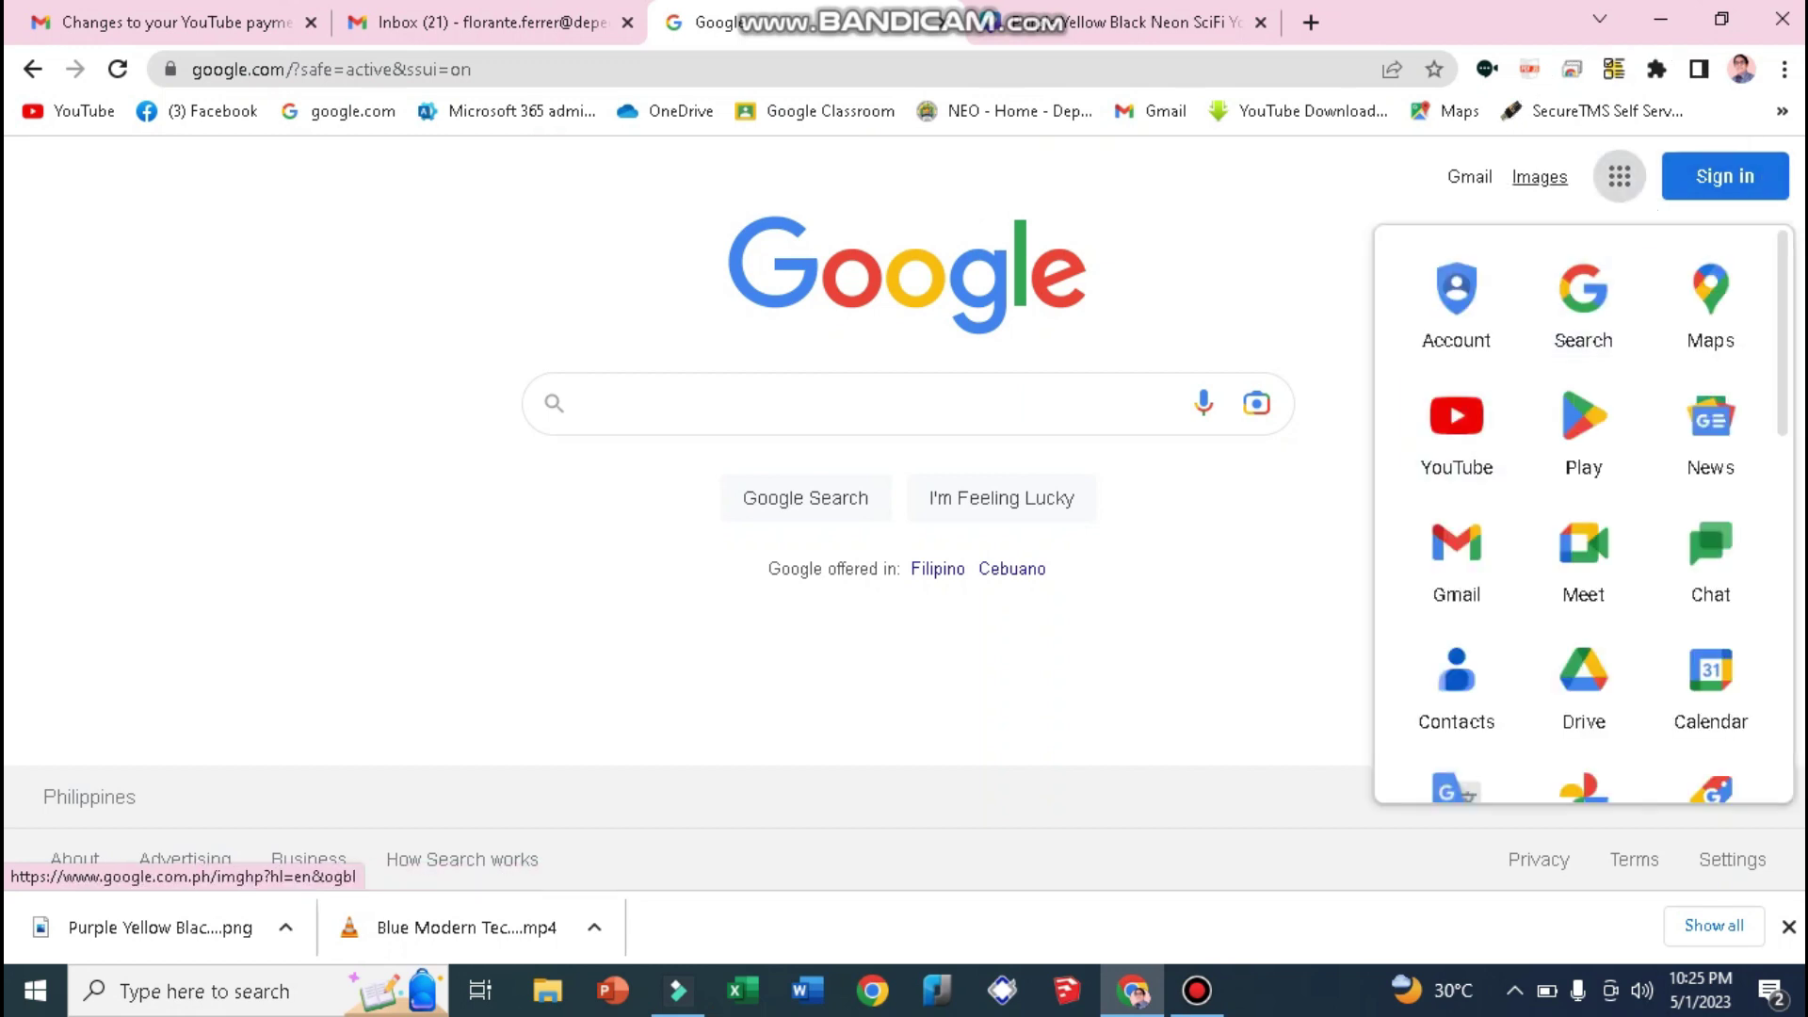
left_click(1470, 177)
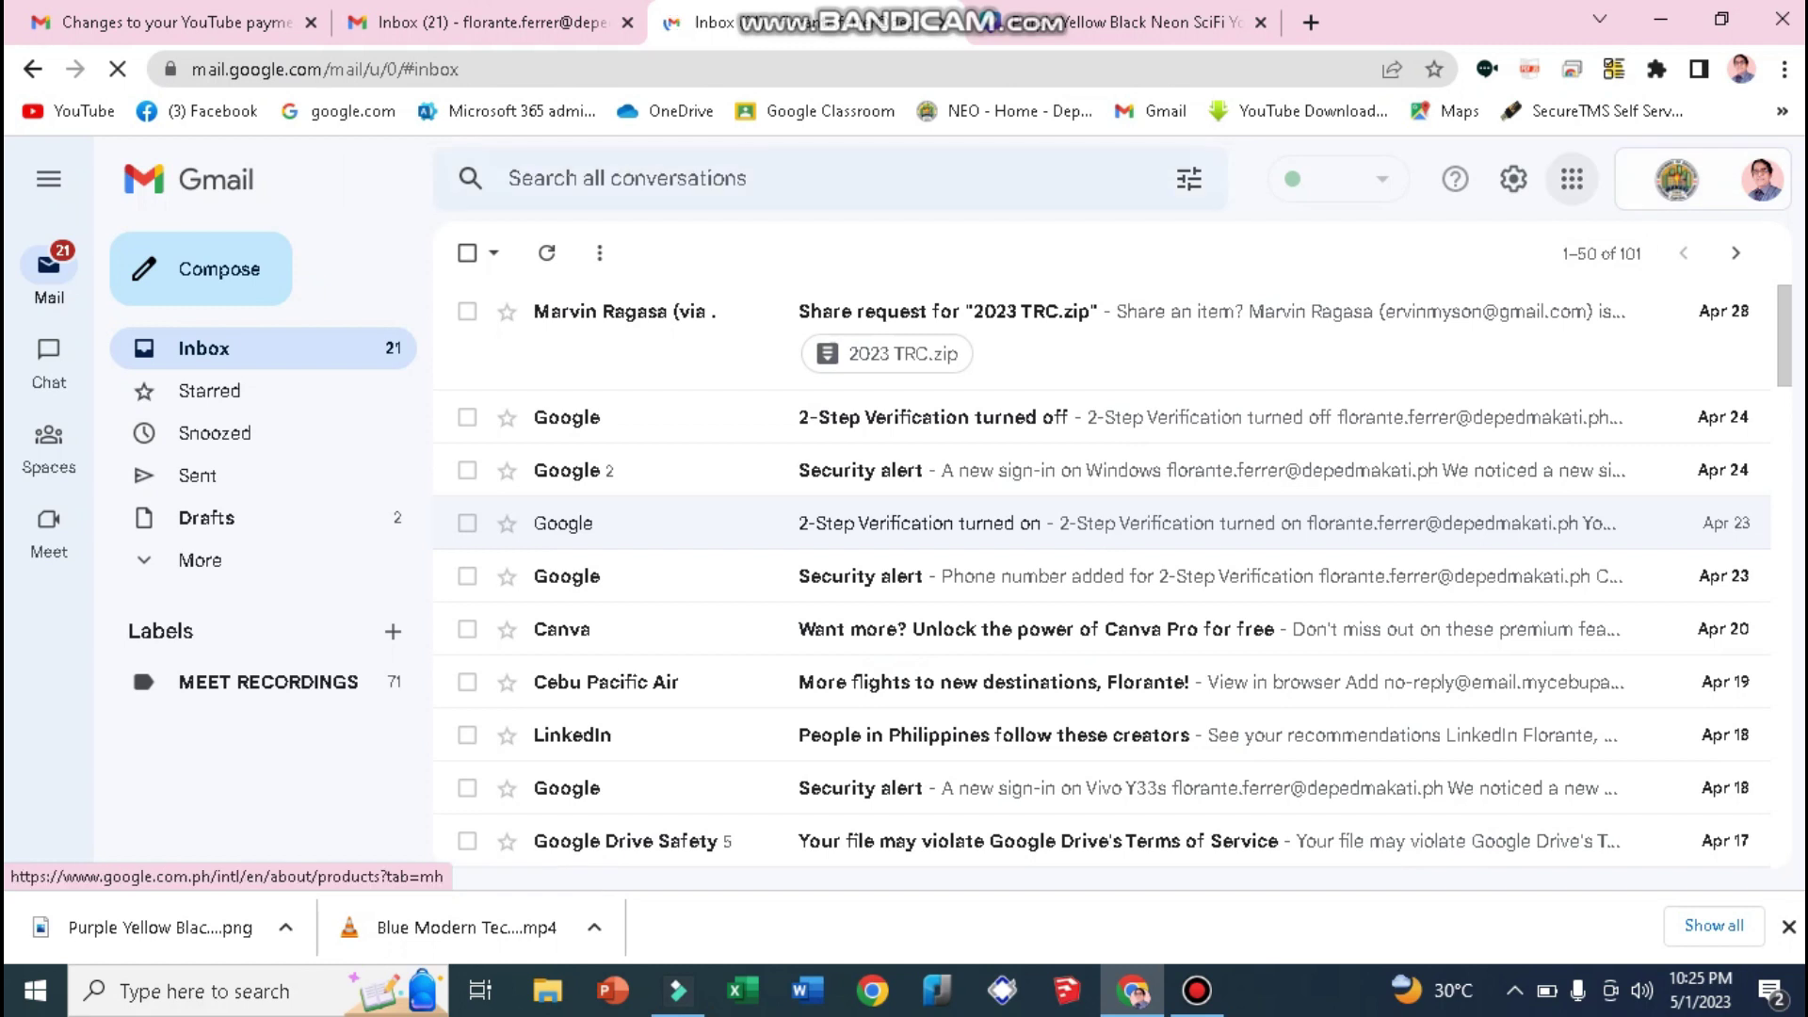
left_click(1572, 179)
left_click(1461, 282)
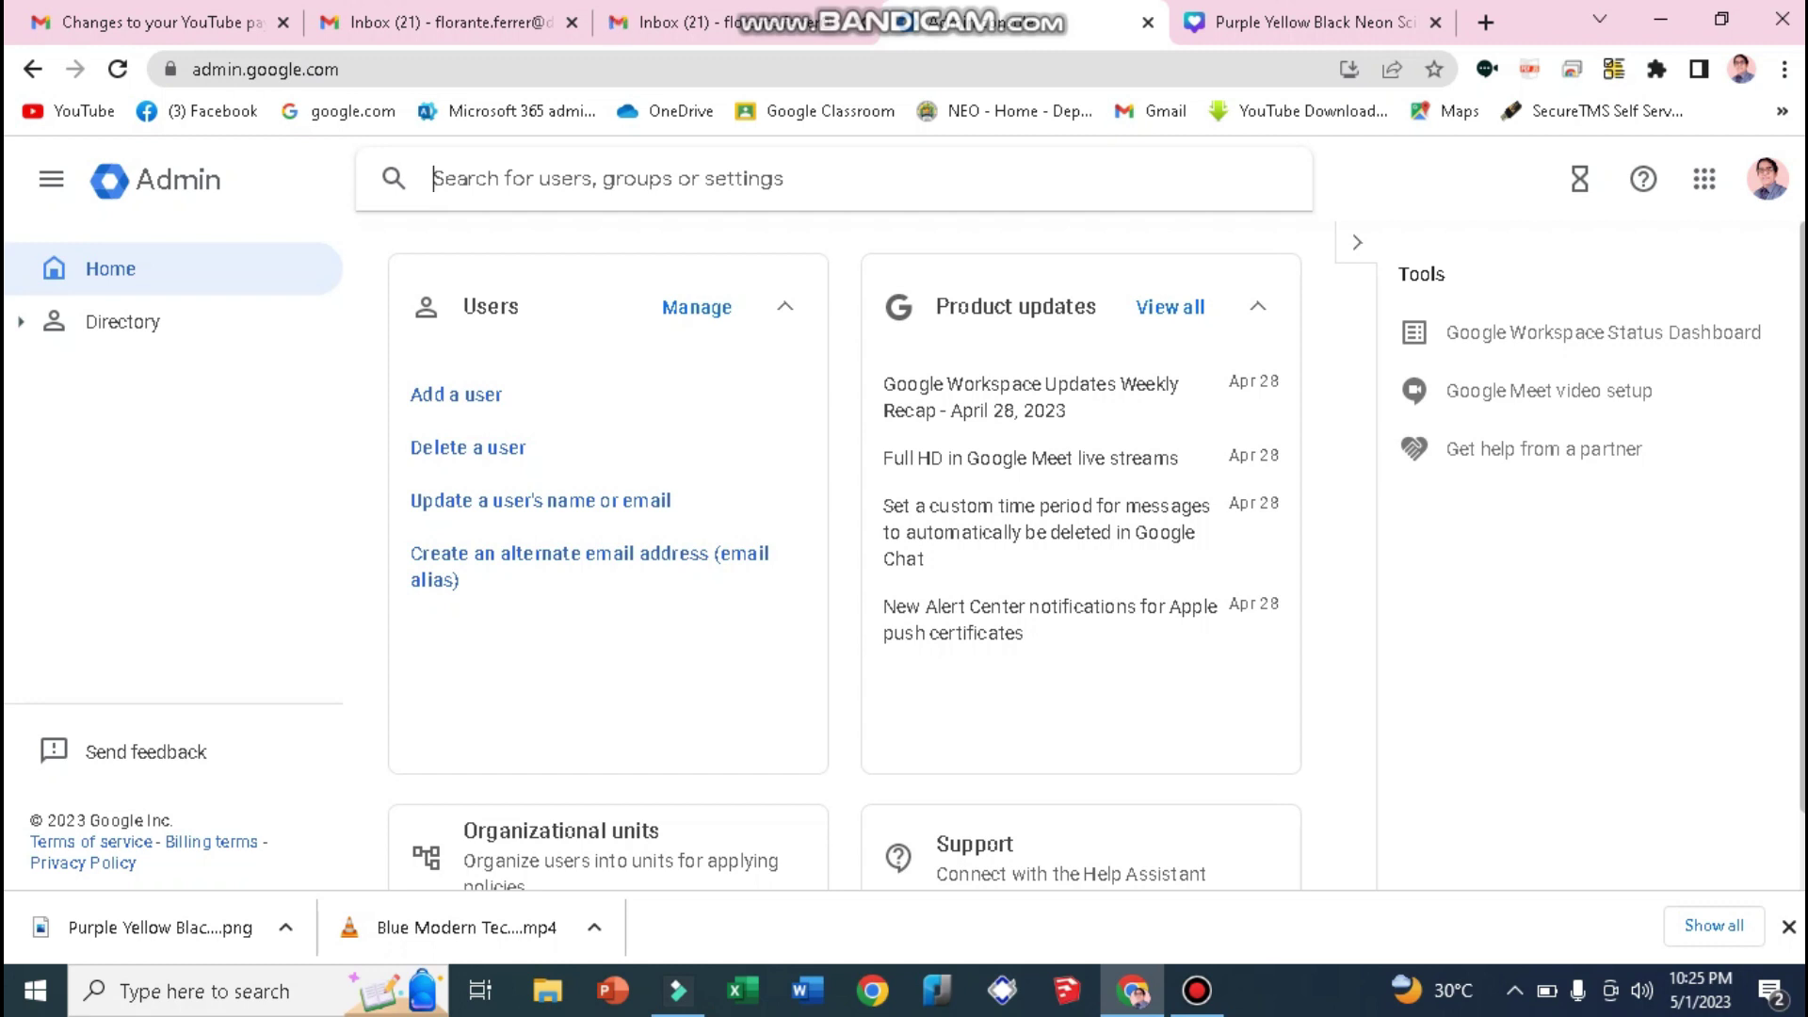
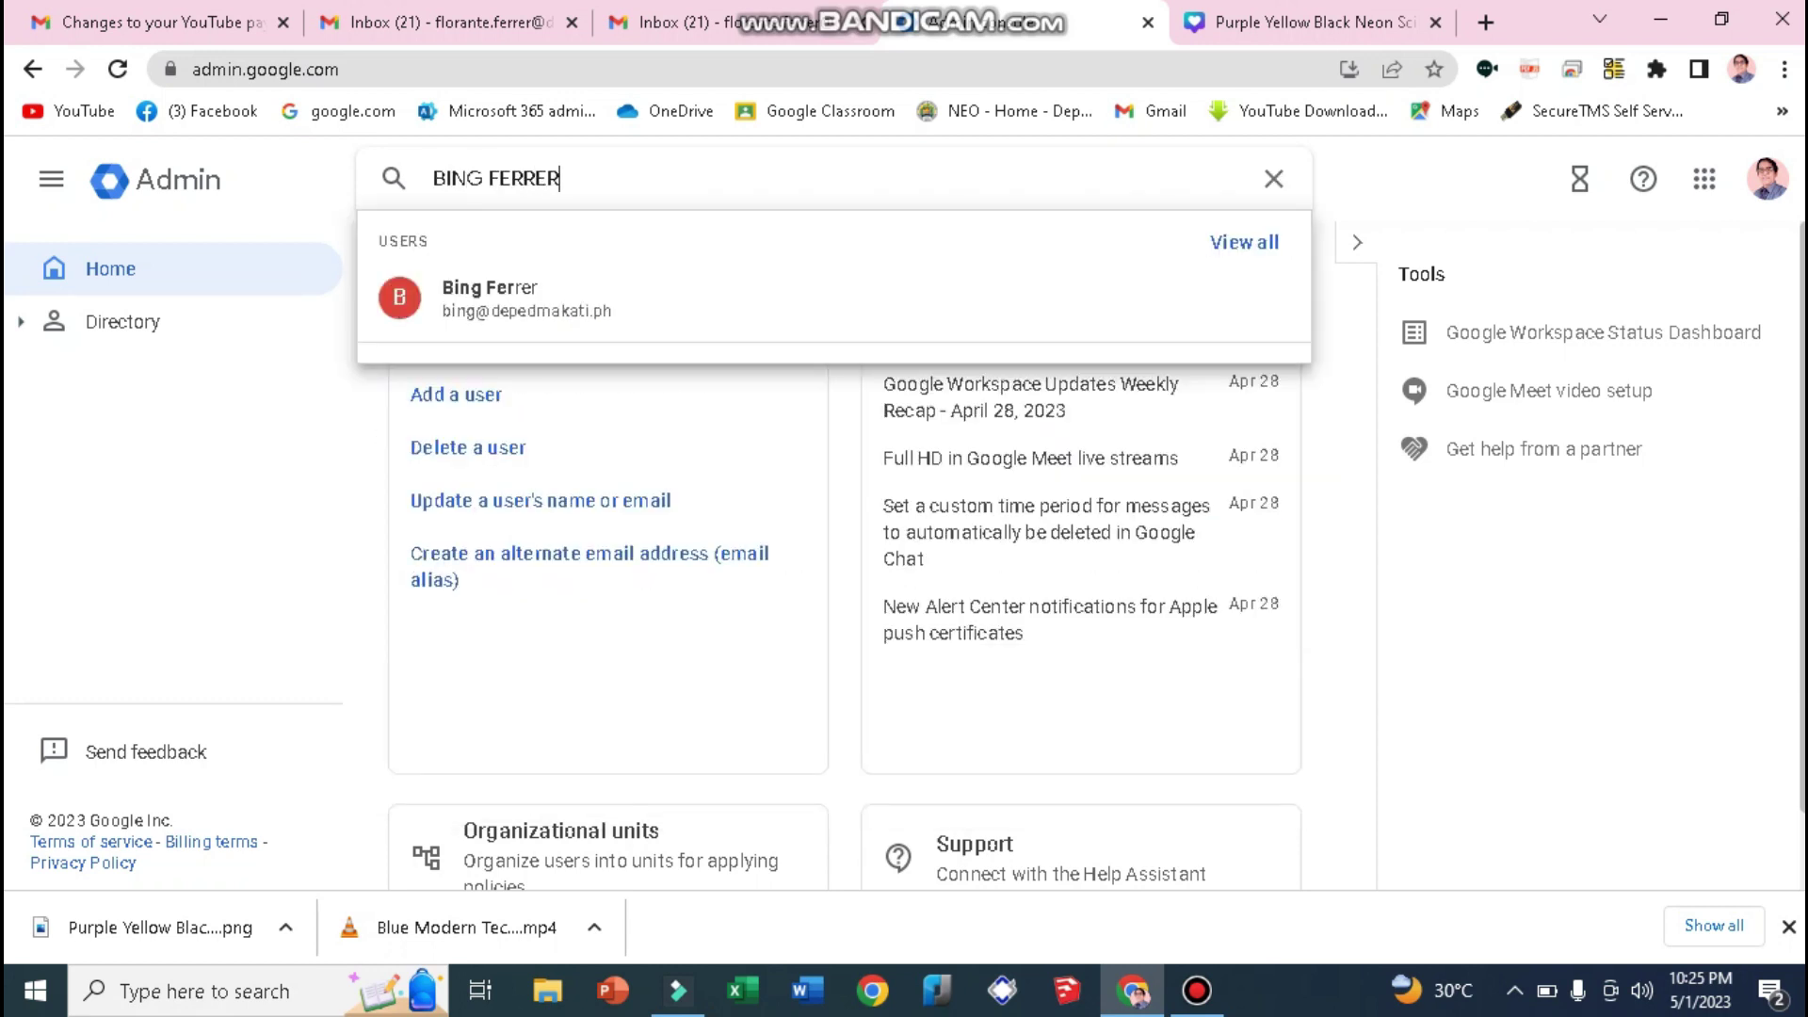
Search the directory for the staff user by name and open their account page.
key("Down")
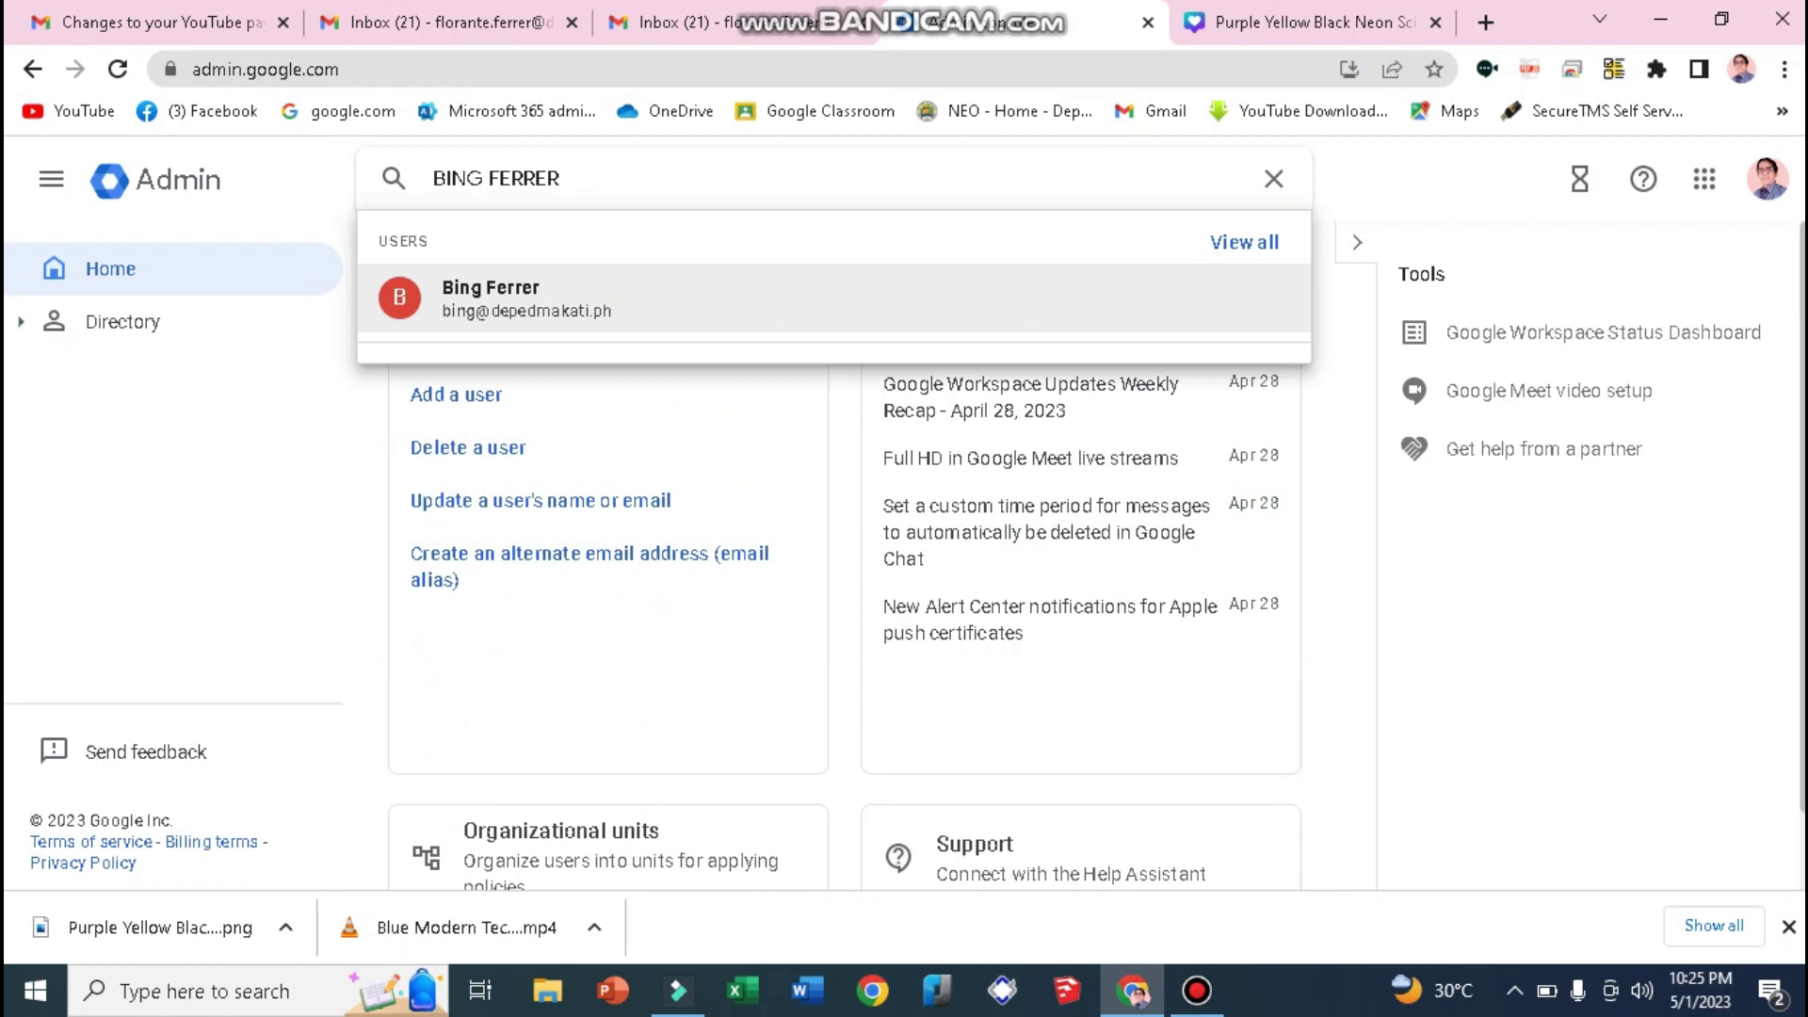
key("Return")
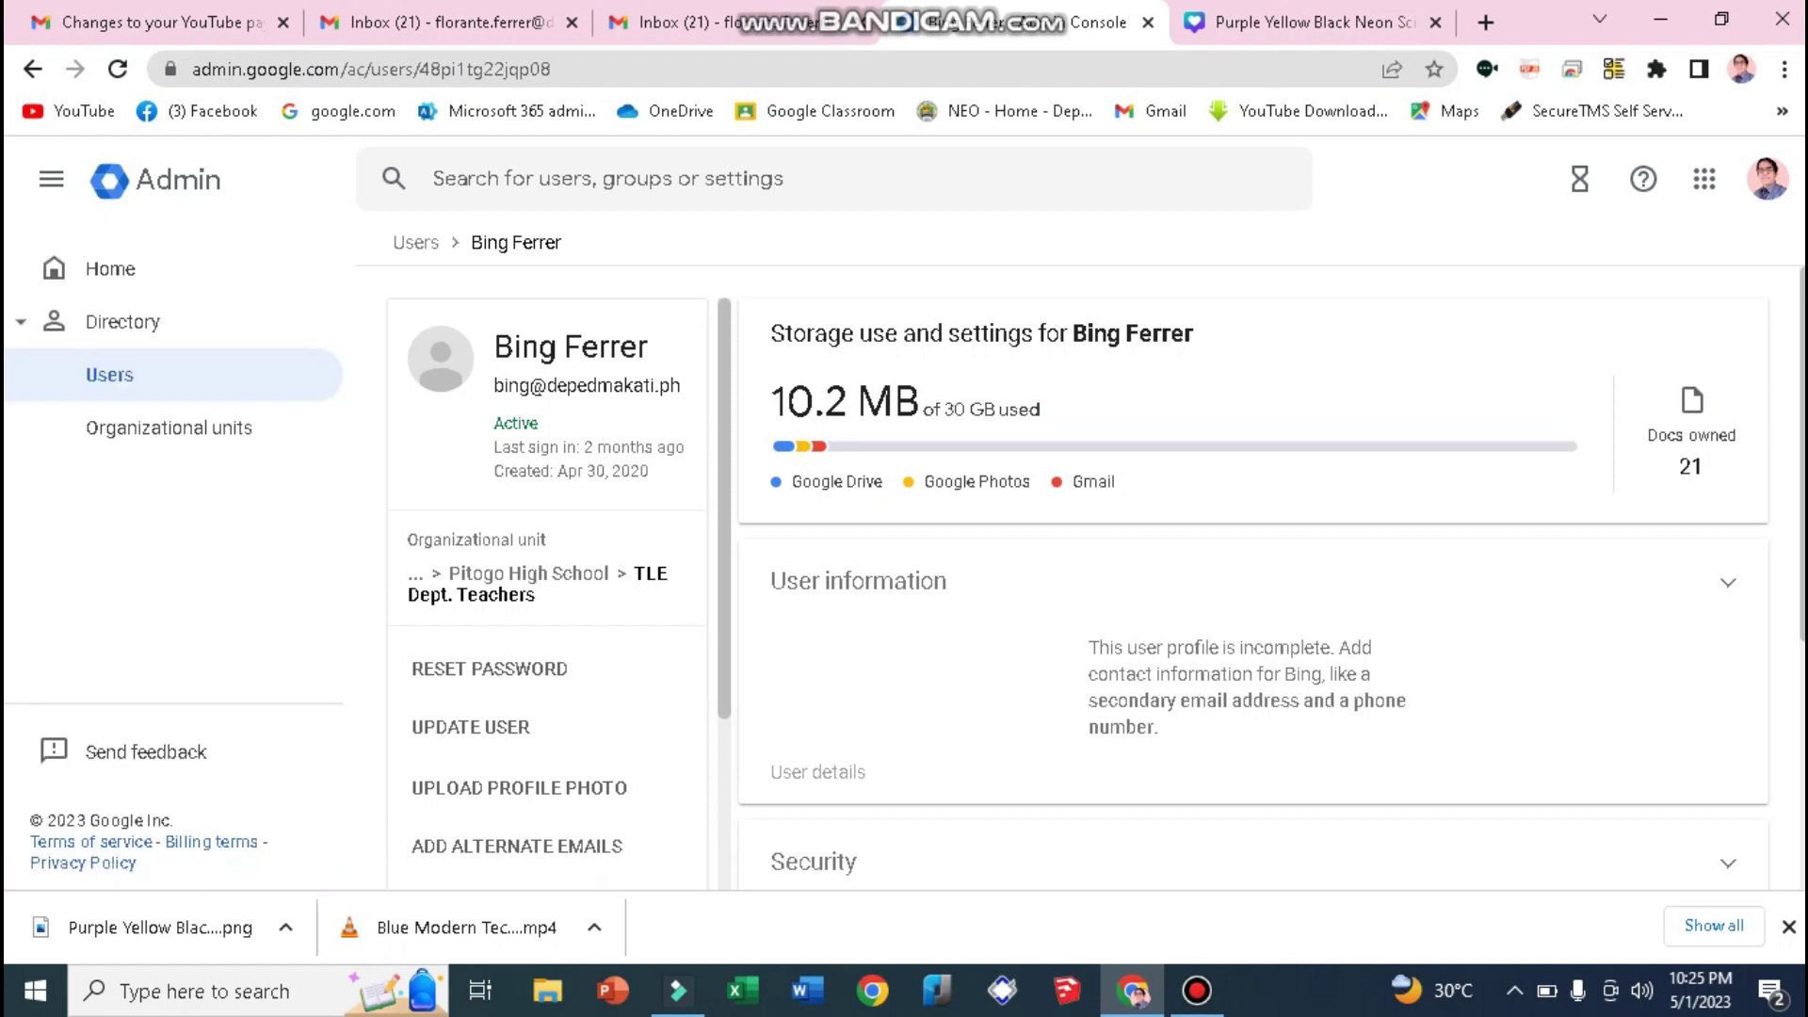
Start a password reset from the staff user's account card.
scroll(546, 593, "down", 3)
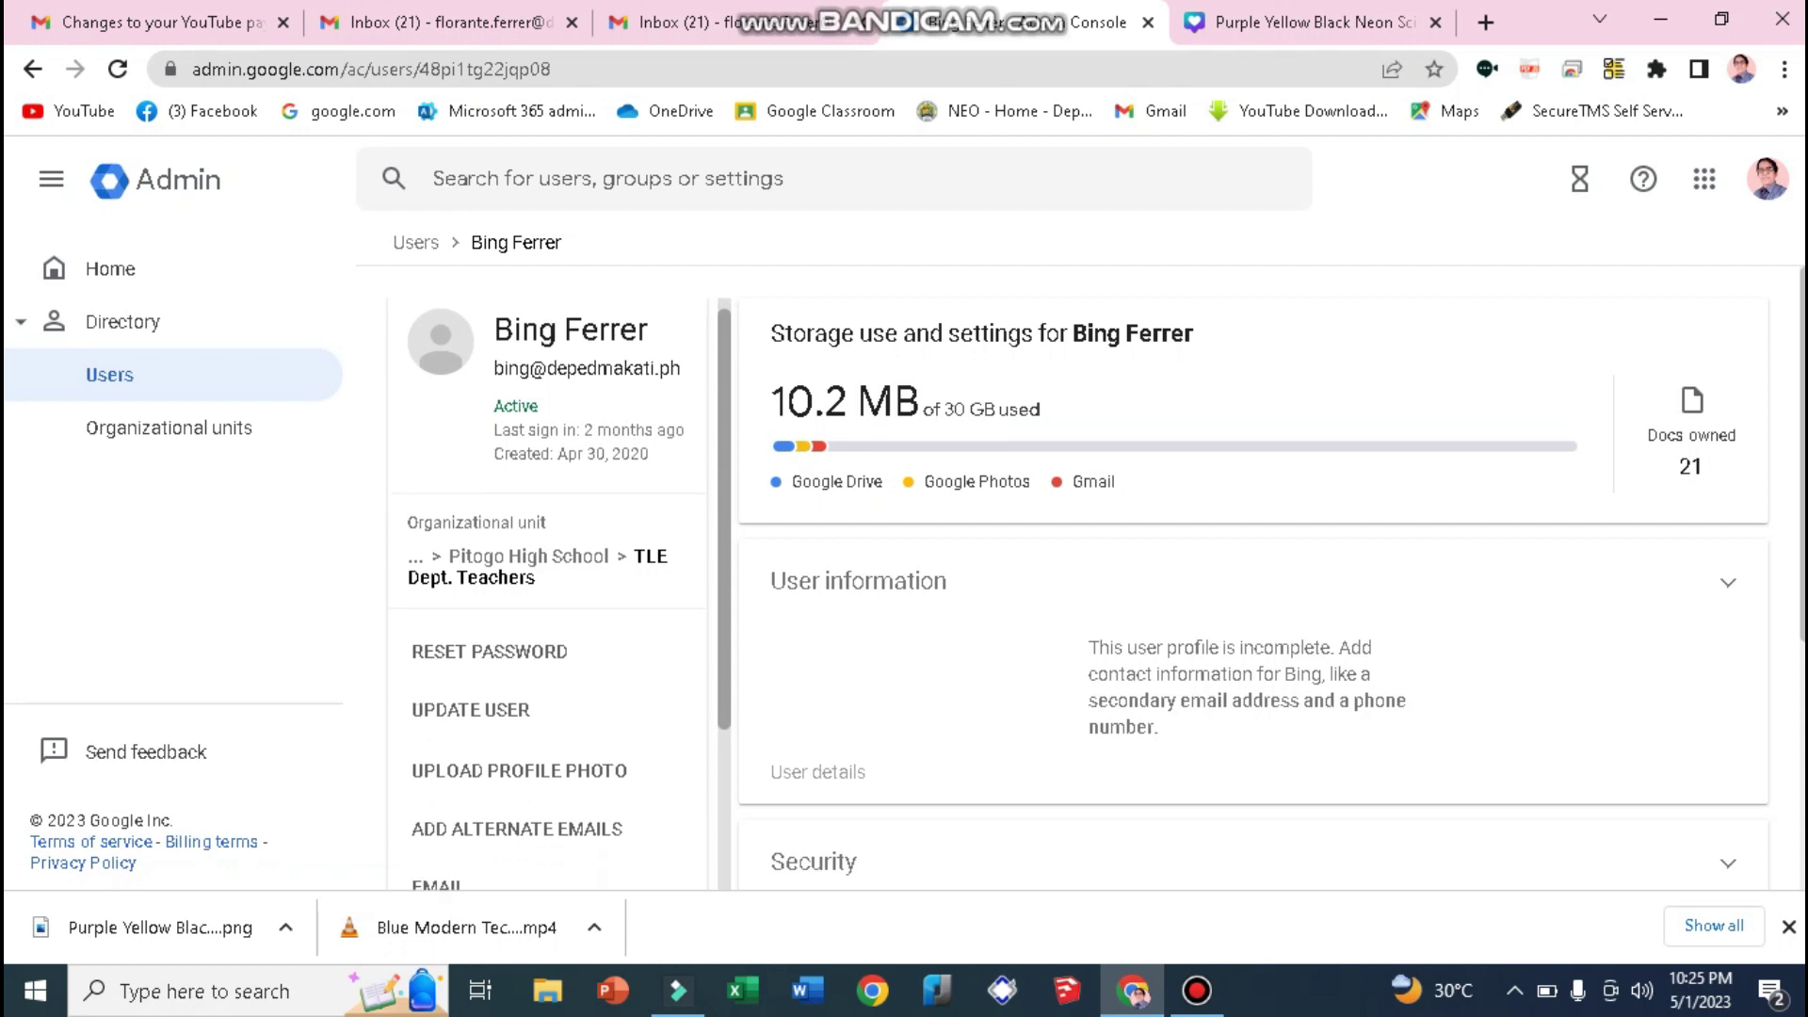
scroll(546, 593, "up", 2)
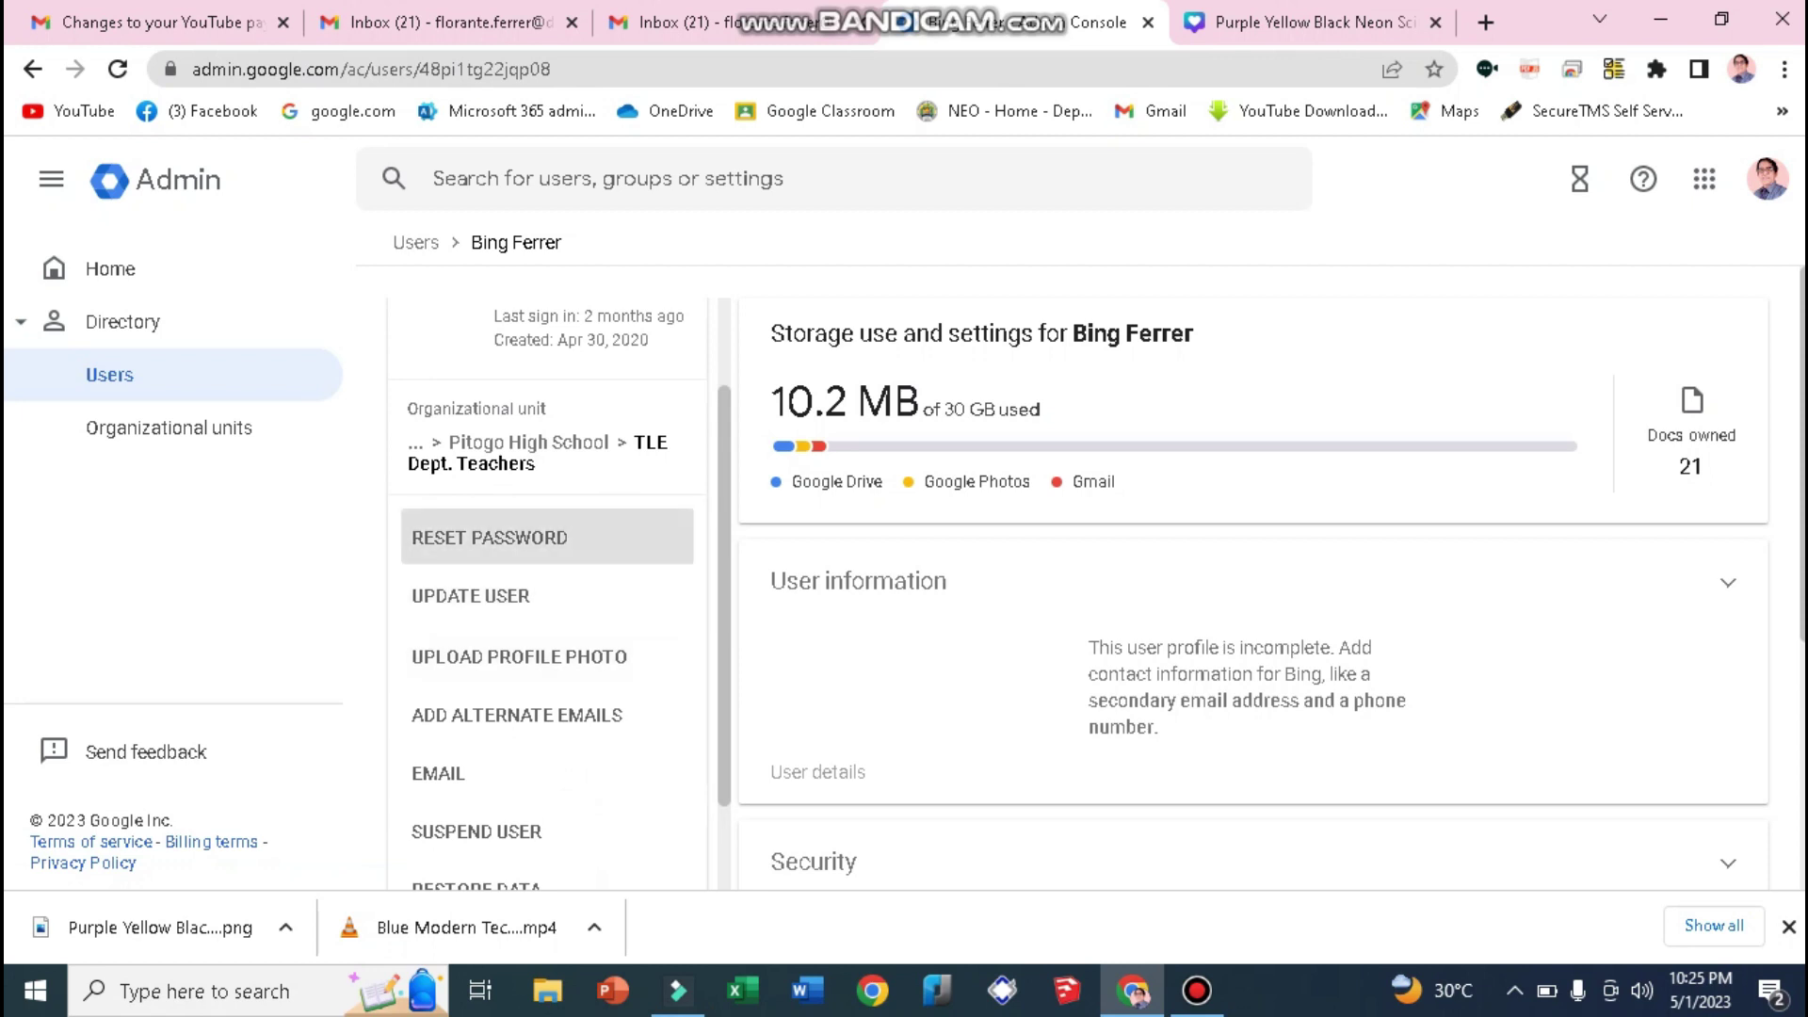
left_click(537, 539)
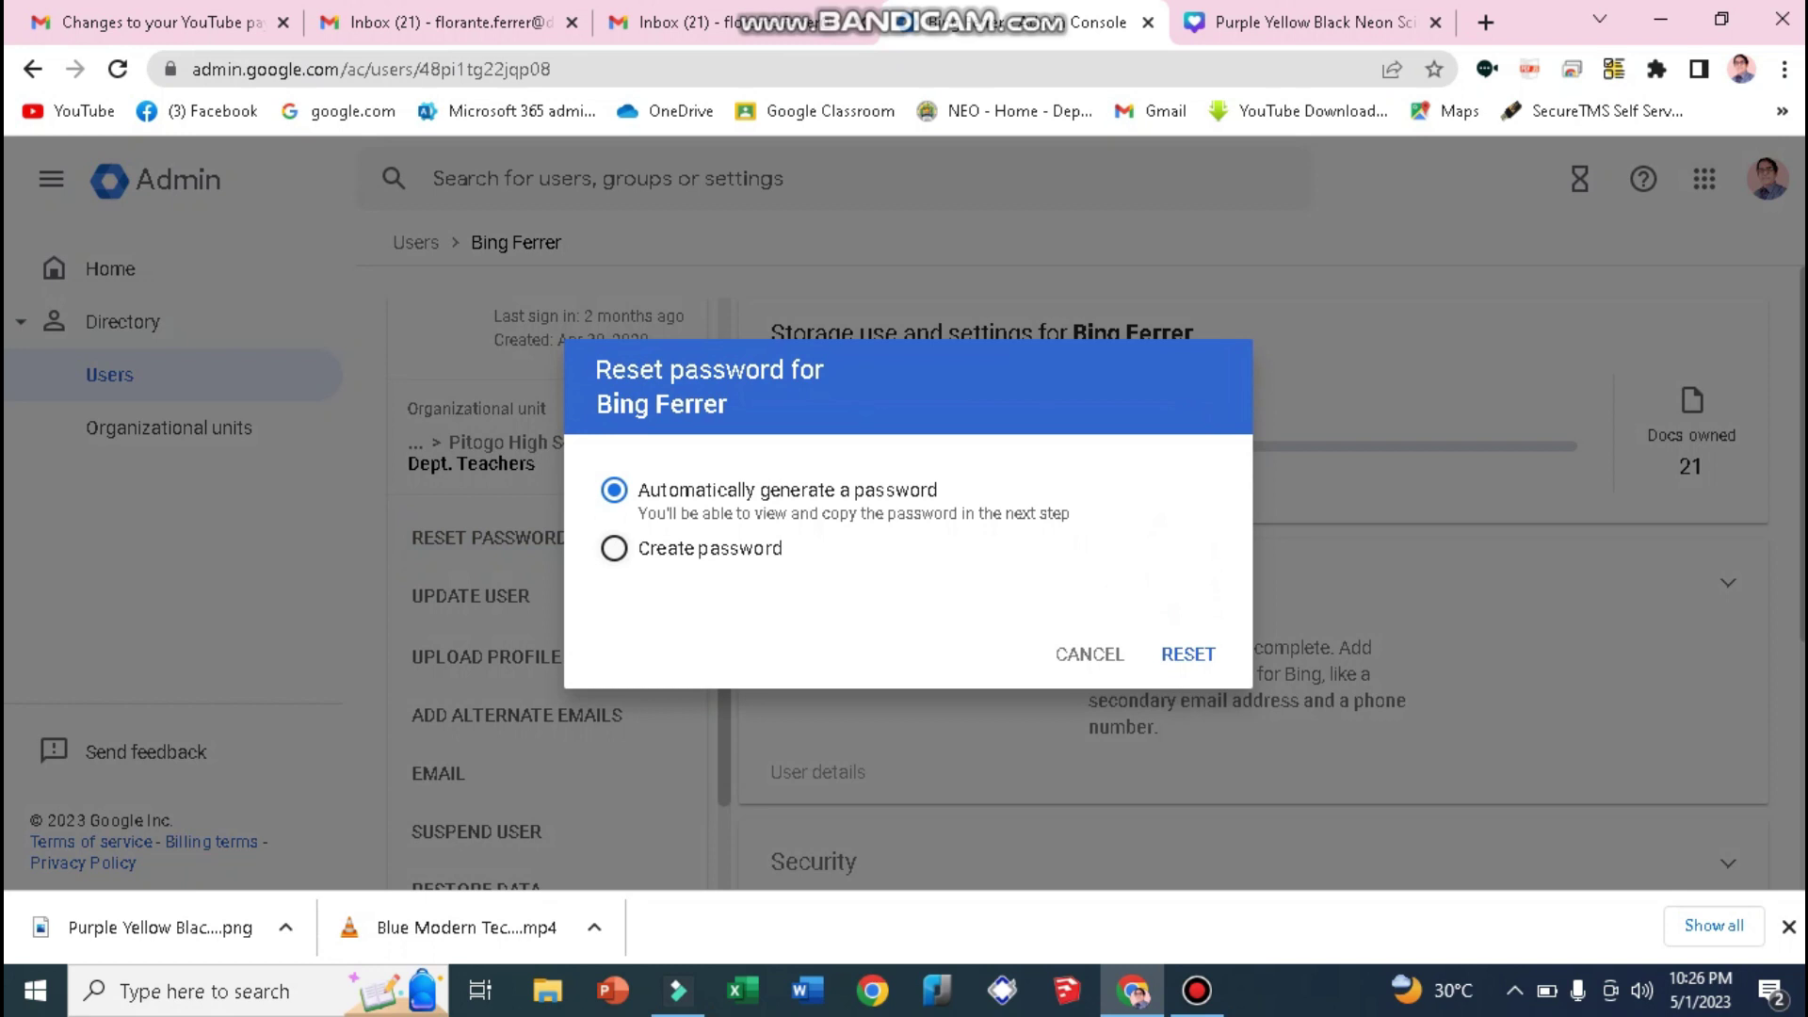
Reset the staff user's password to a custom password they must change at next sign-in.
left_click(613, 548)
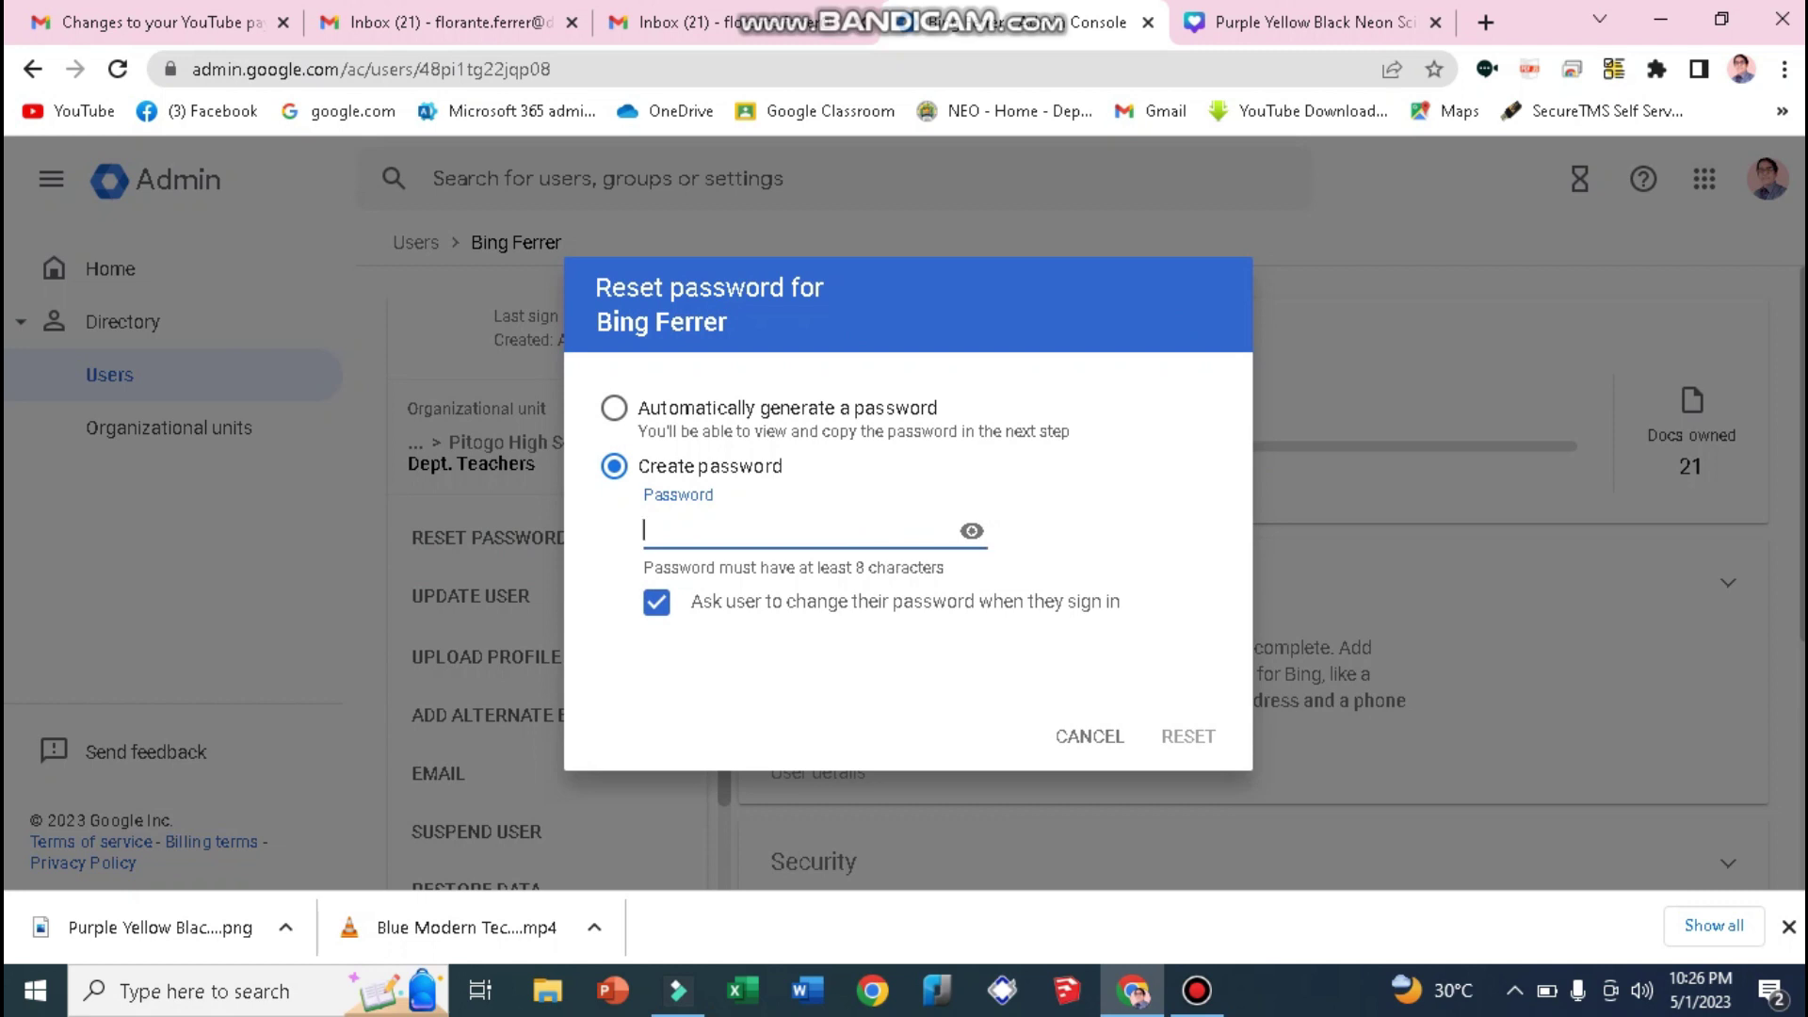
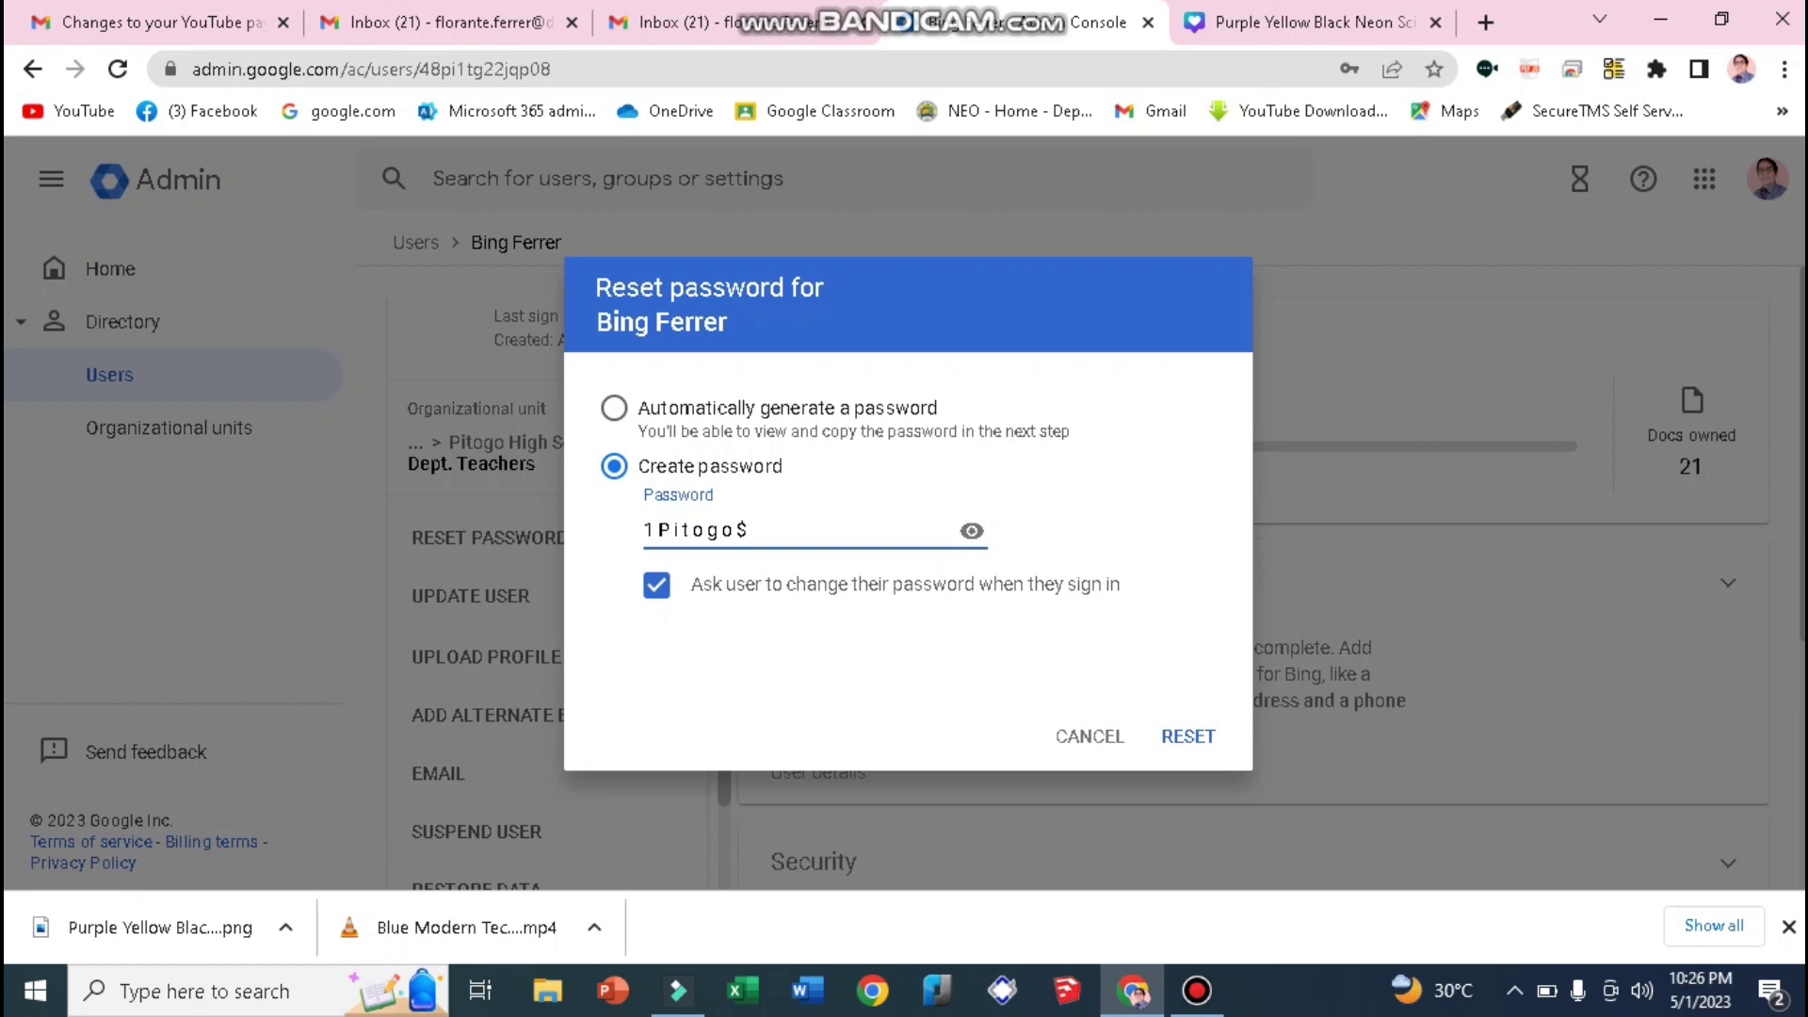
left_click(1188, 736)
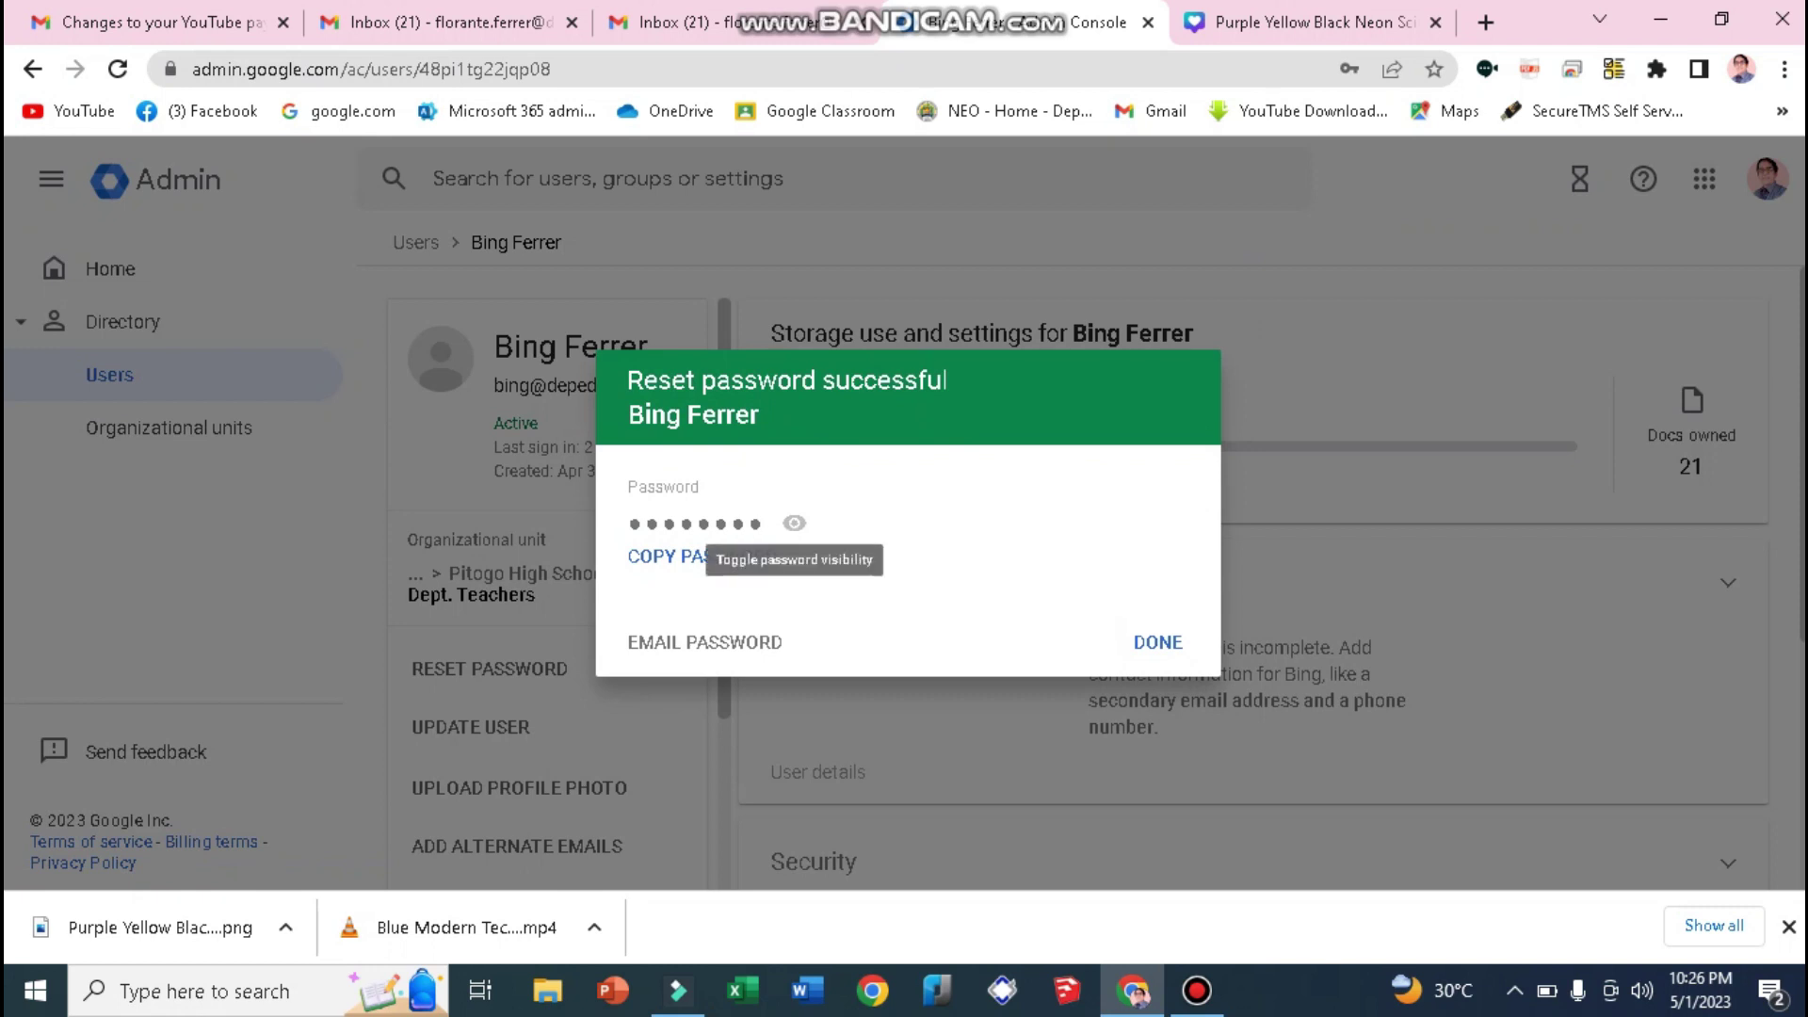
Reveal and copy the new password, then dismiss the reset confirmation.
left_click(794, 522)
left_click(702, 556)
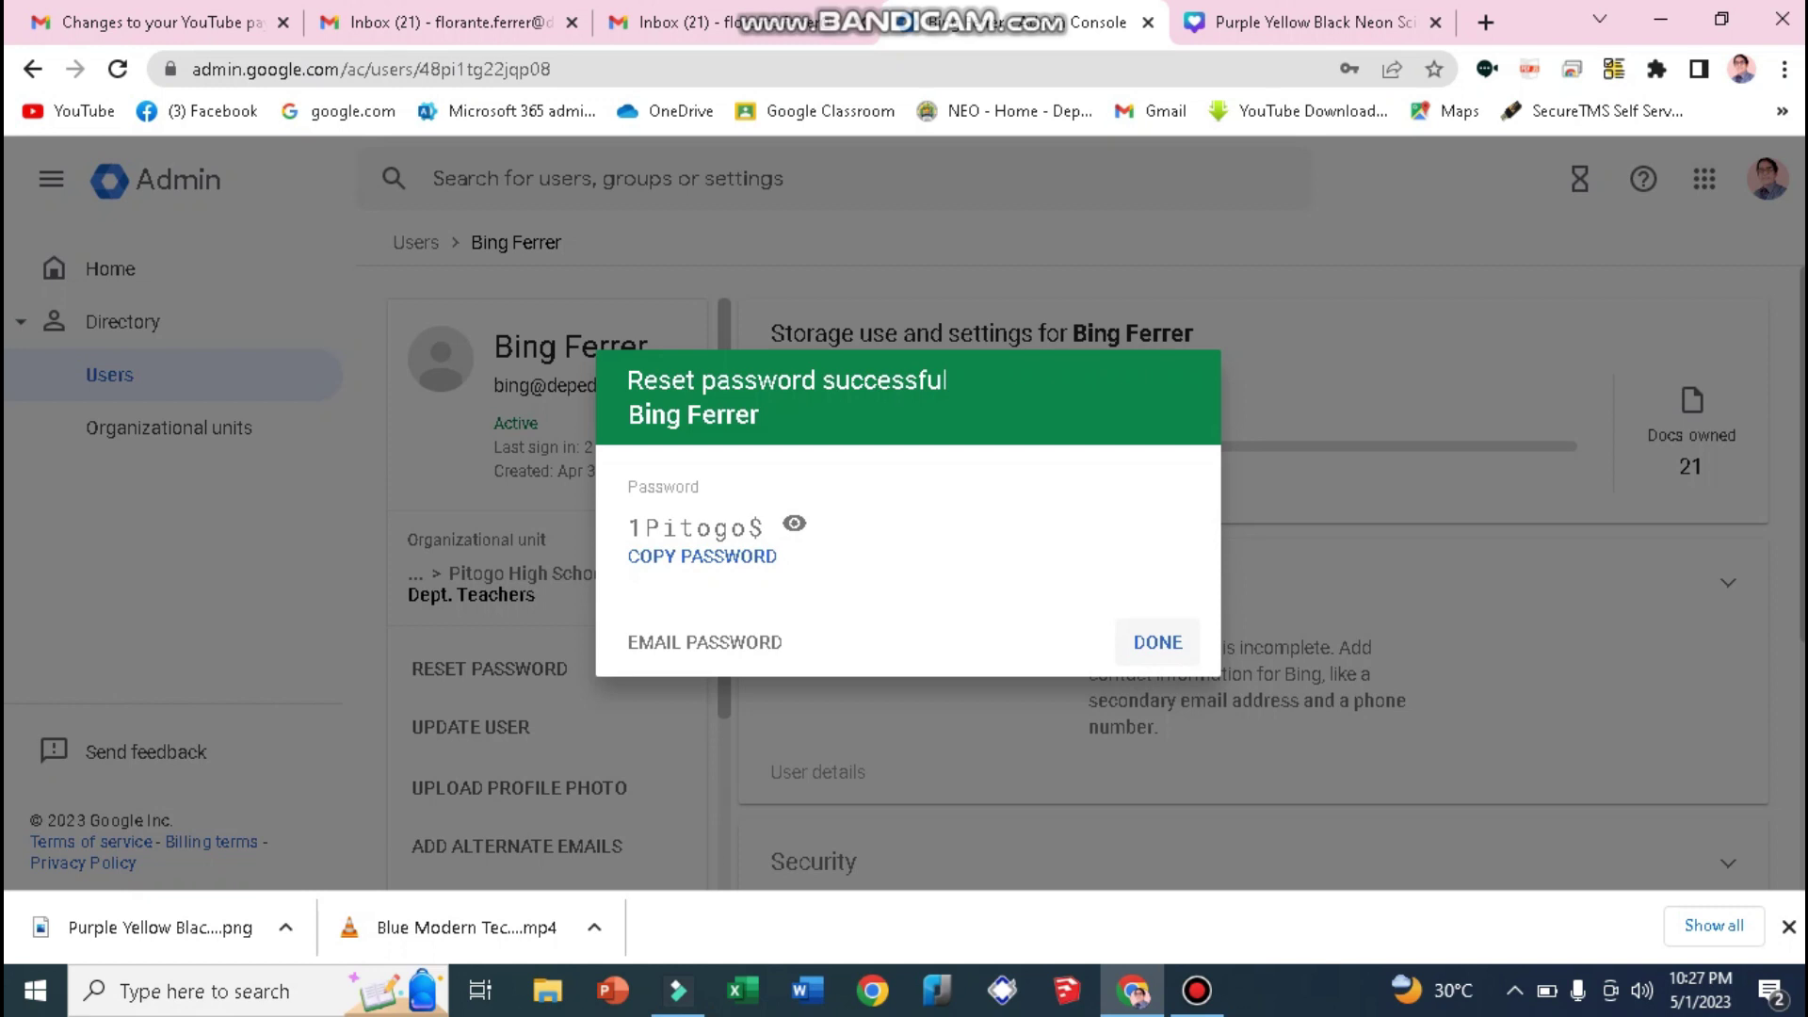
left_click(1157, 642)
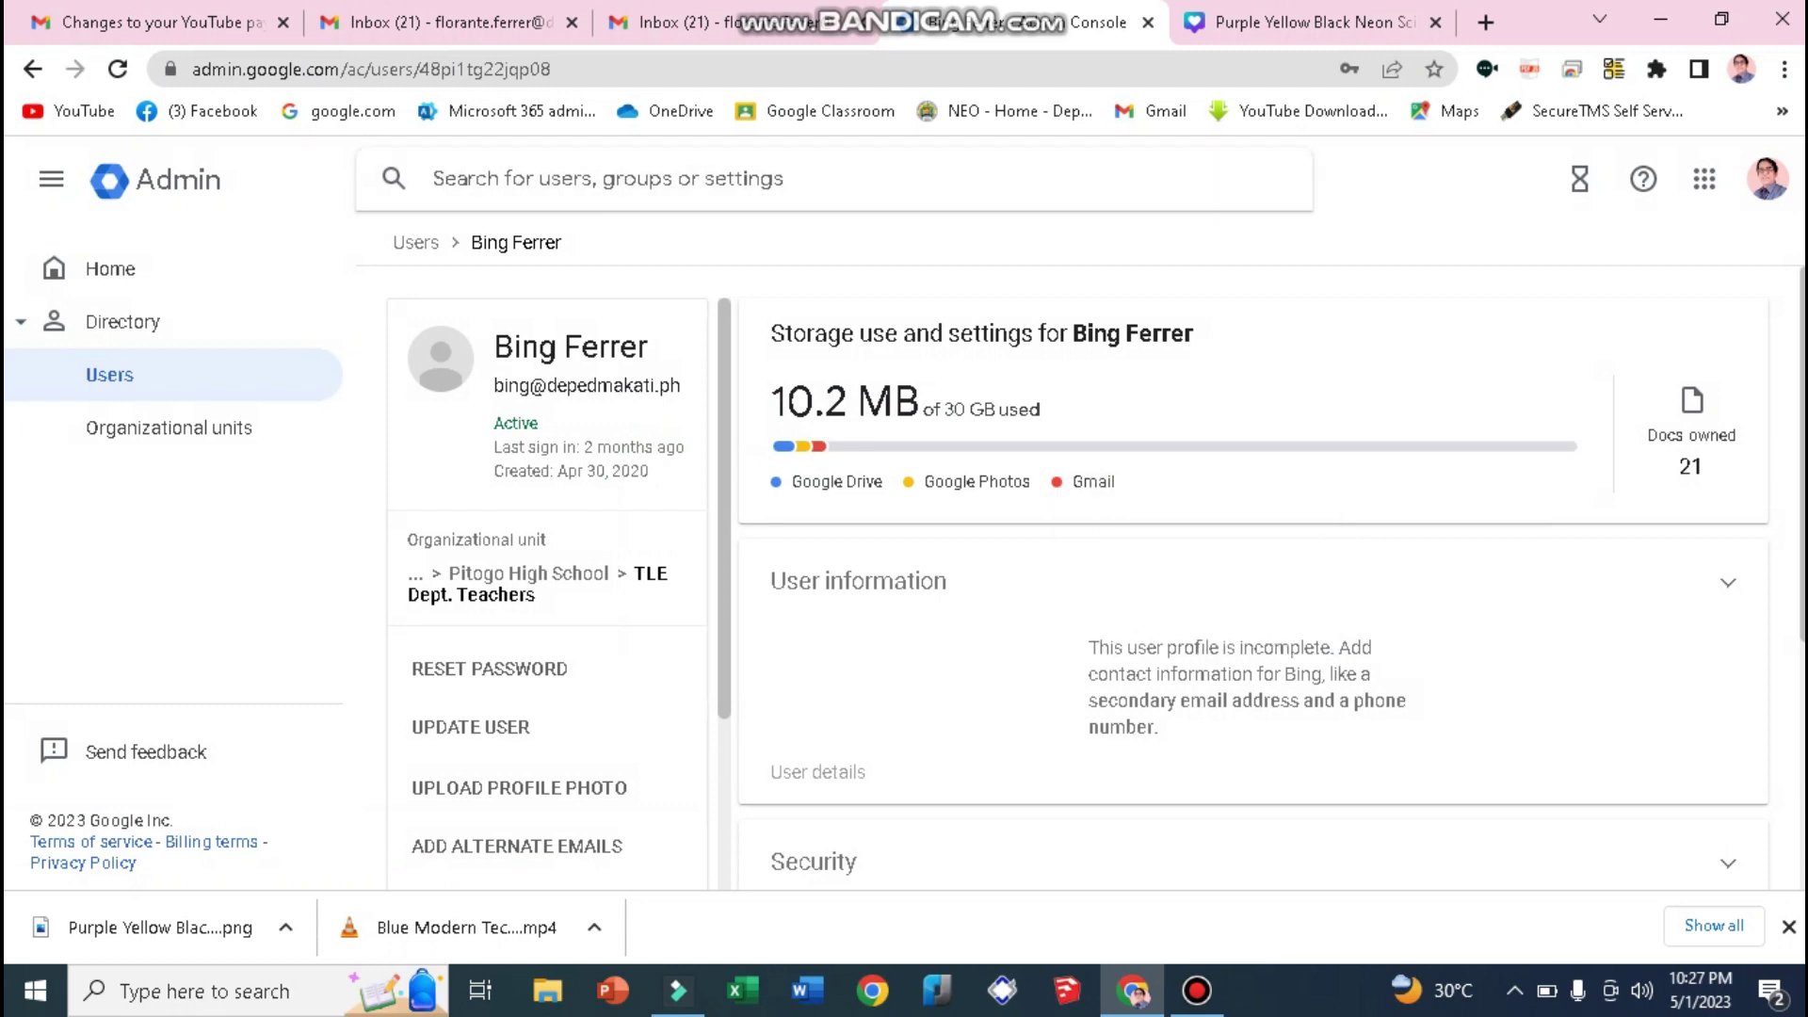
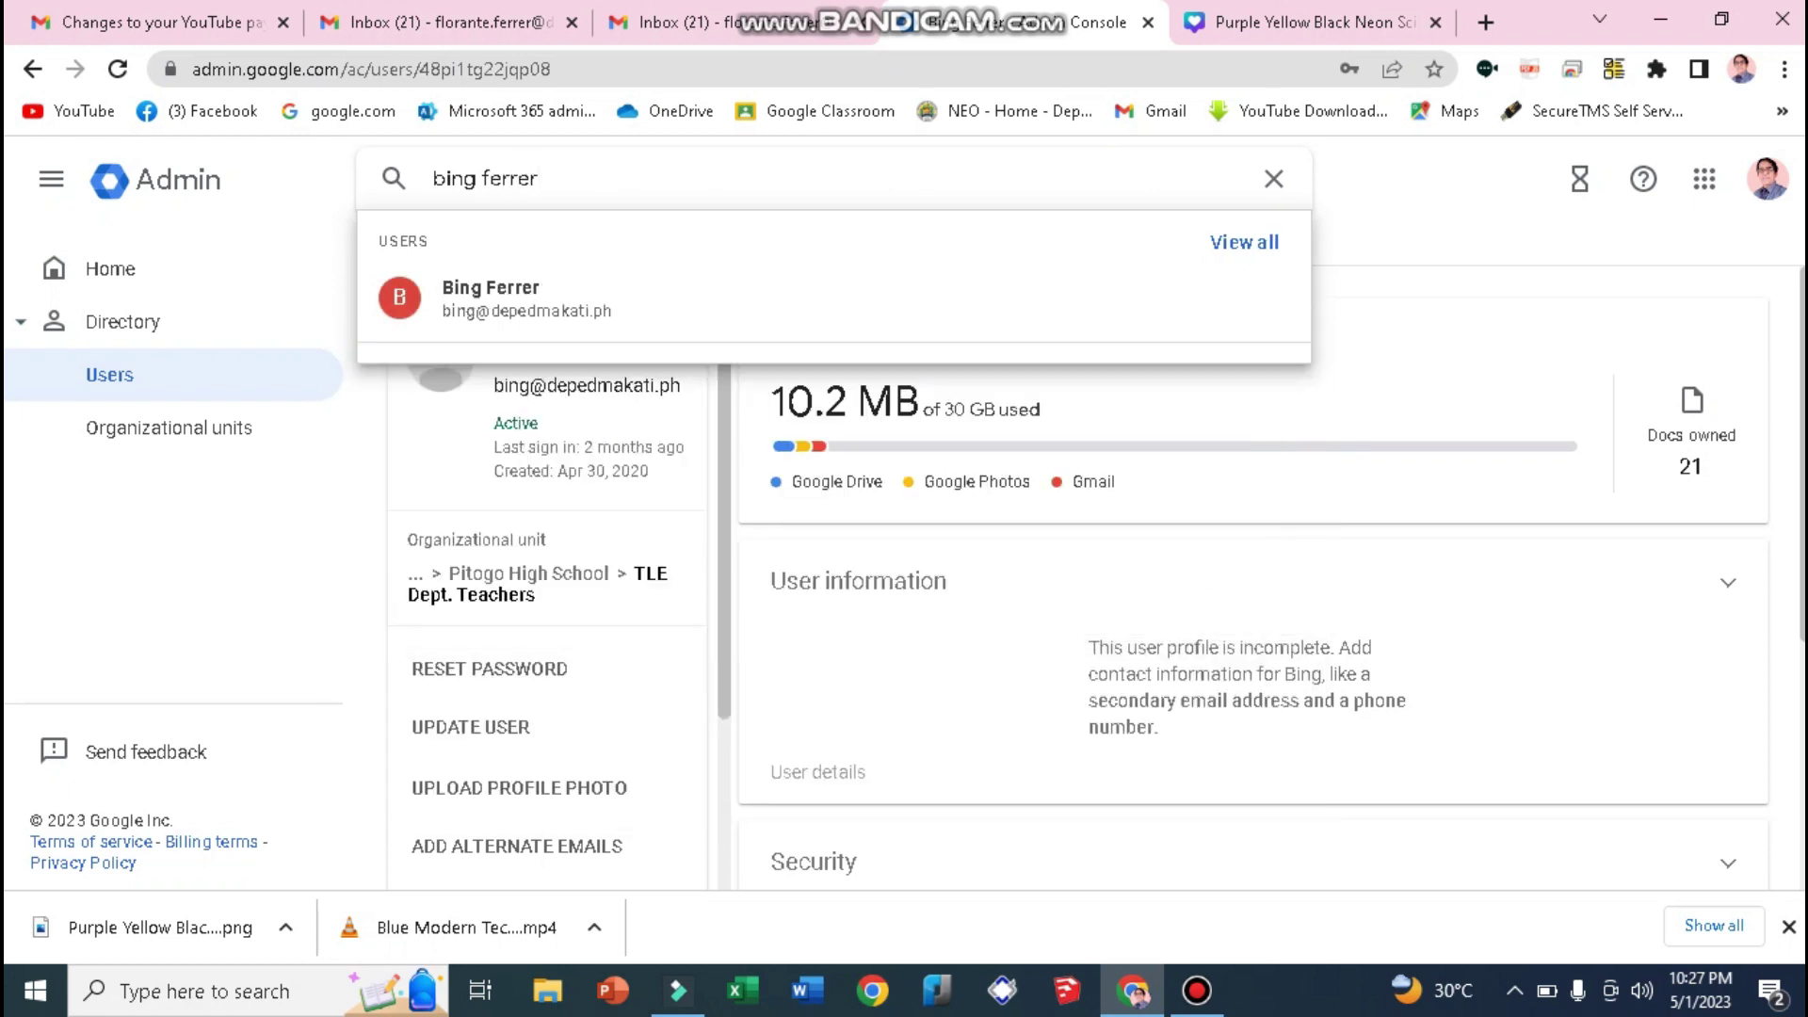
Search for the staff user and open their account page.
key("Down")
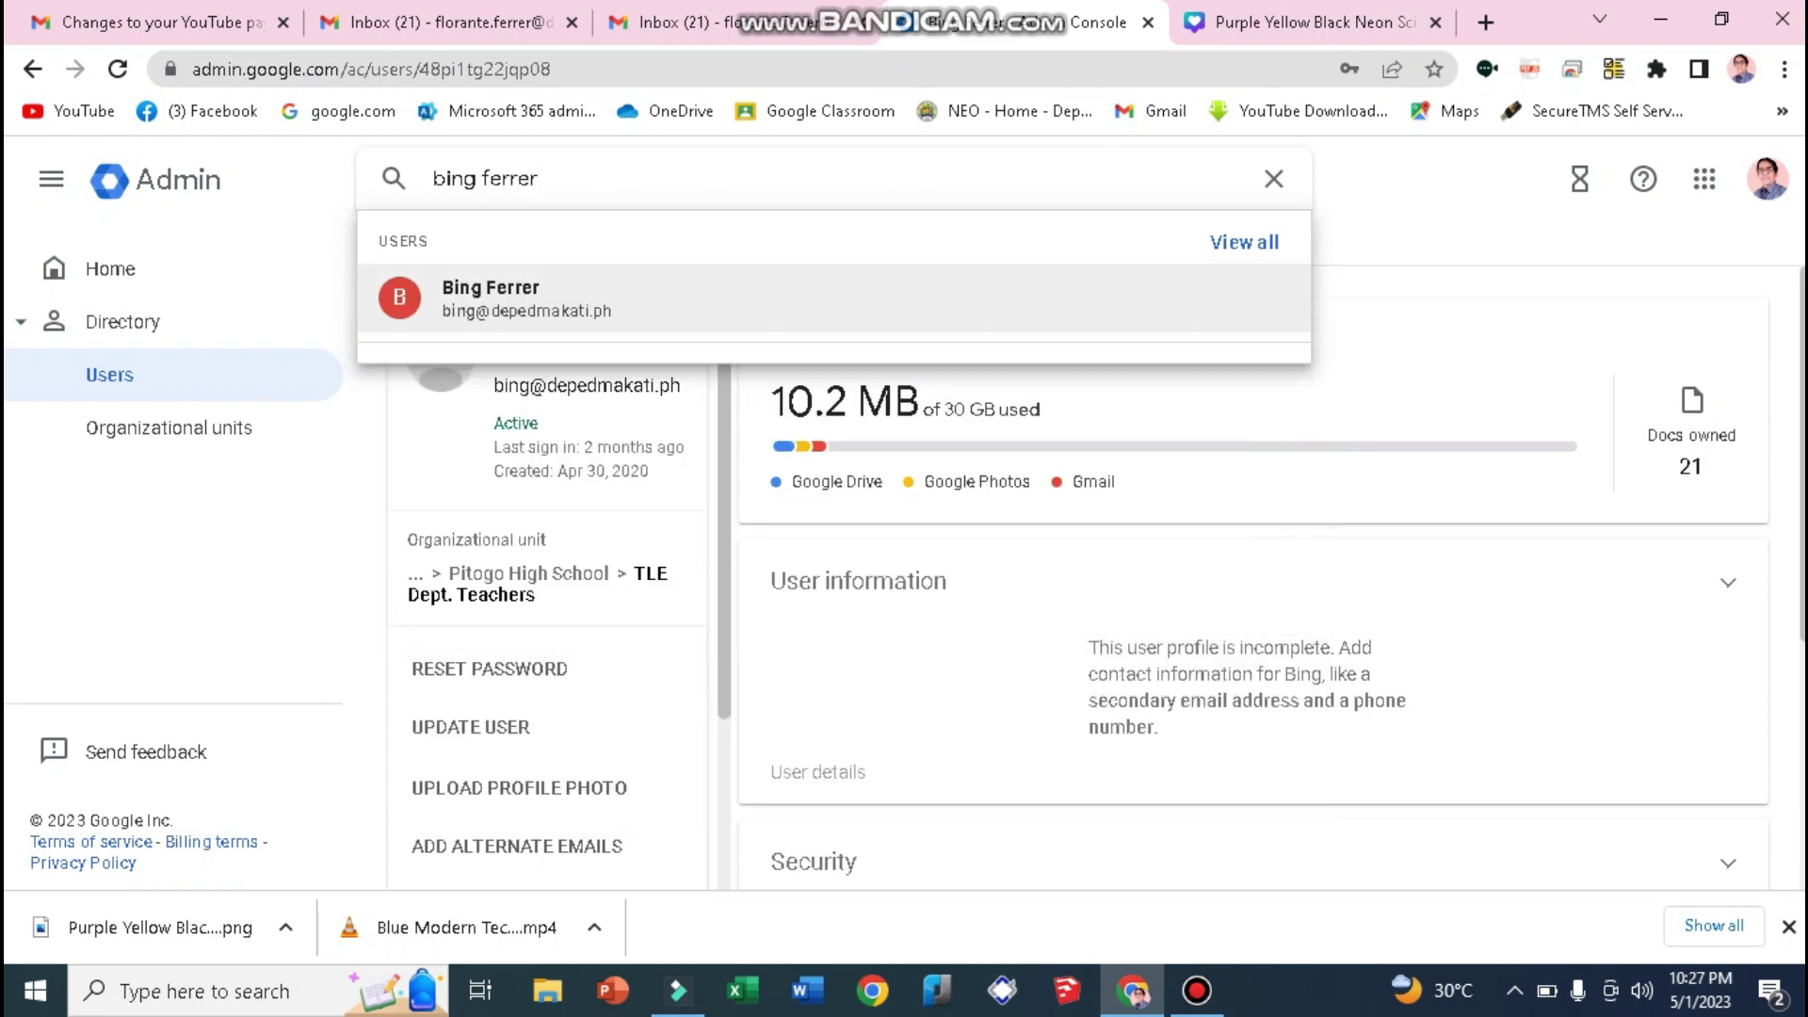
key("Return")
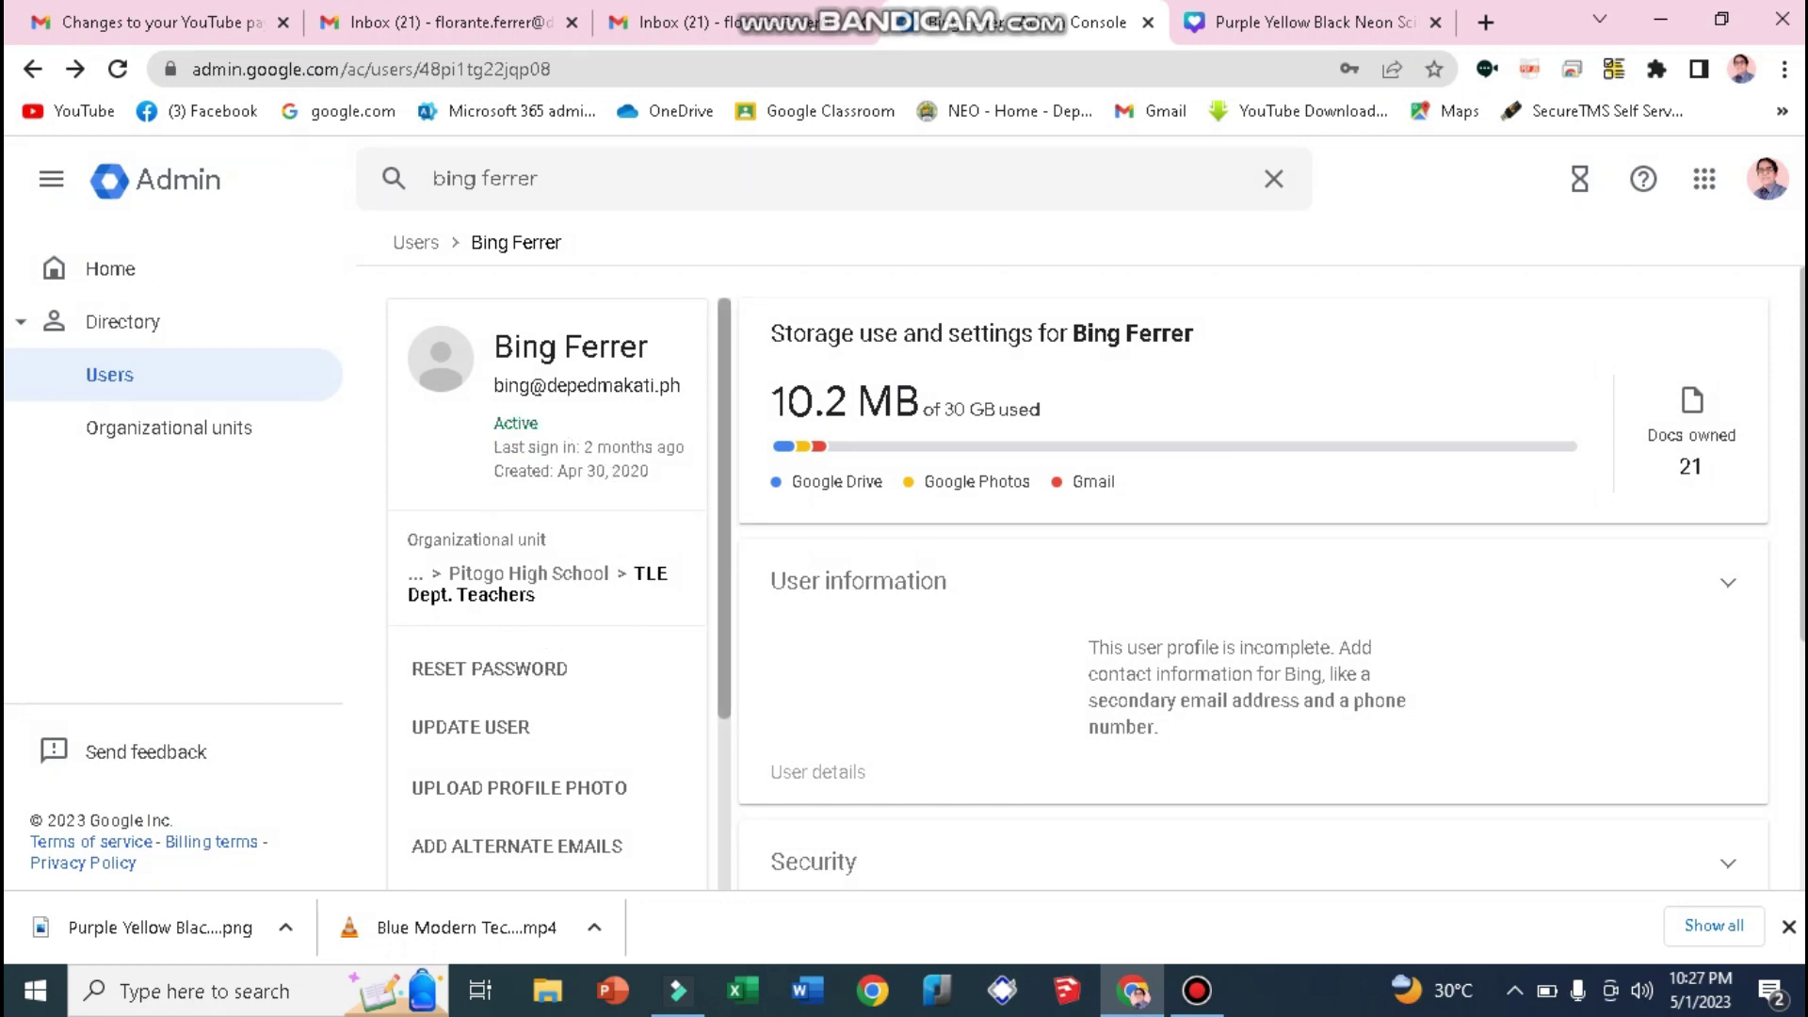
Open Change organizational unit to list Pitogo High School's department units.
scroll(555, 593, "down", 3)
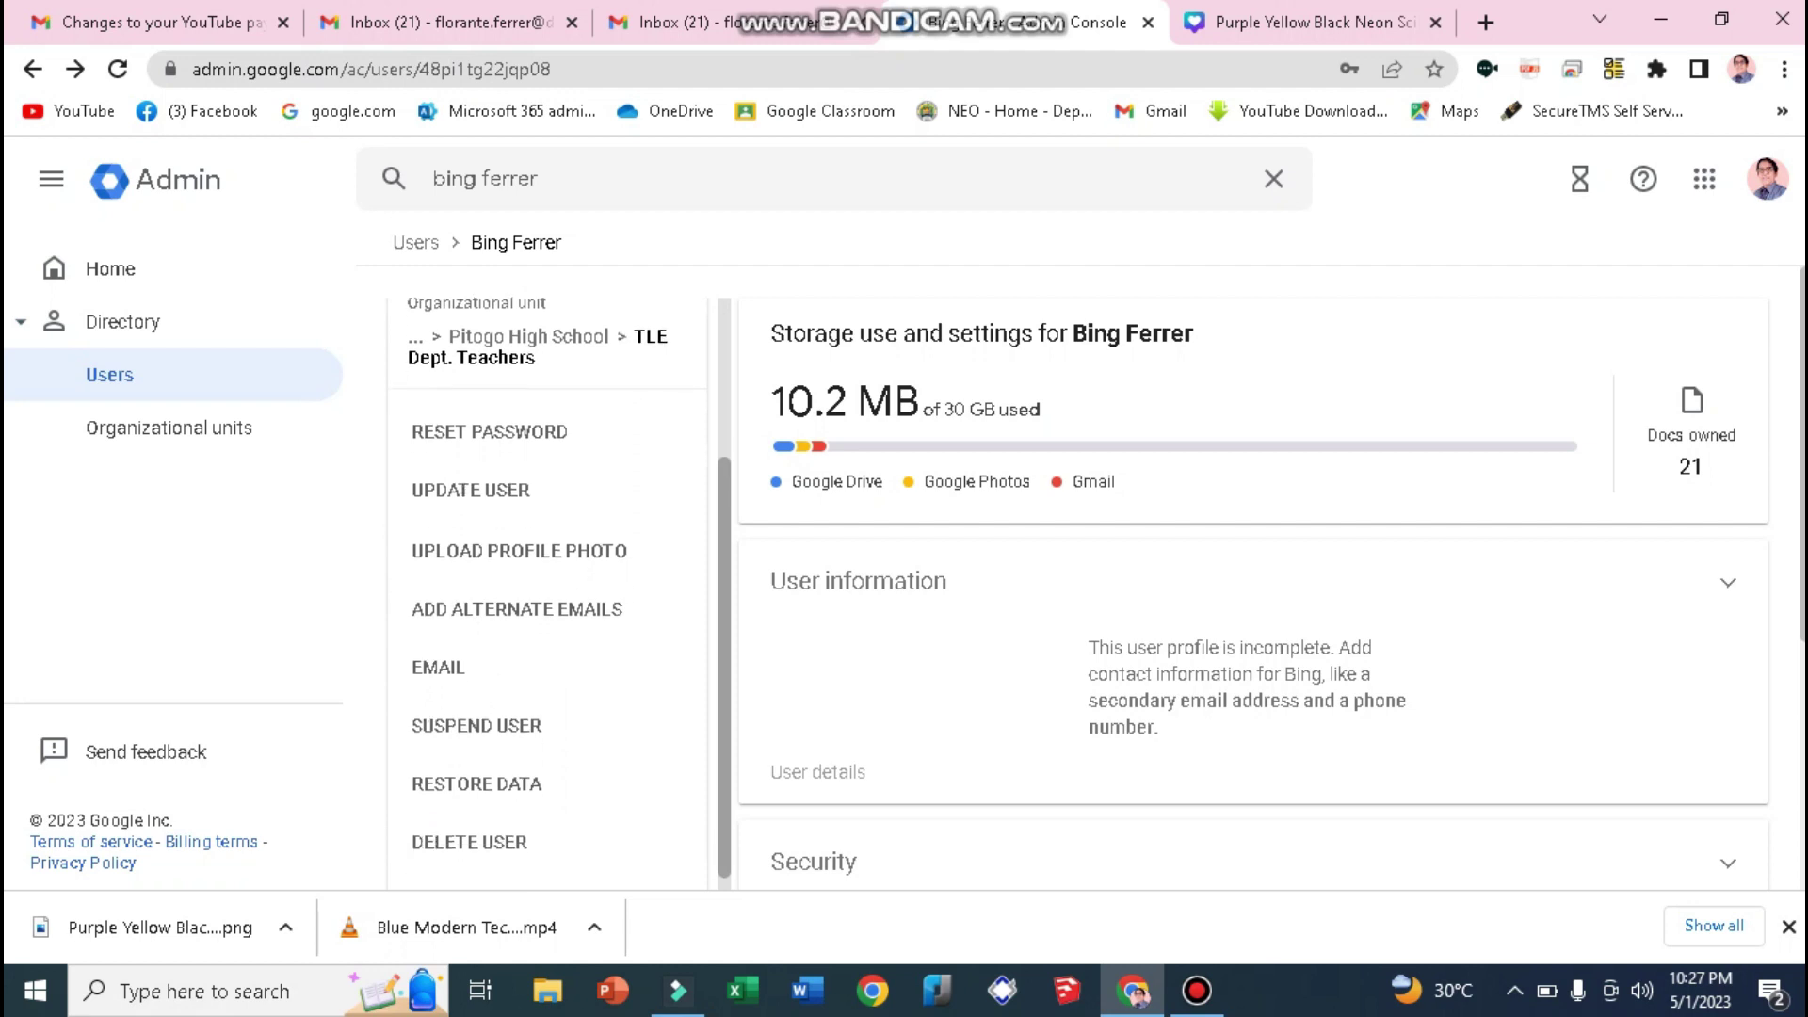
scroll(546, 593, "up", 2)
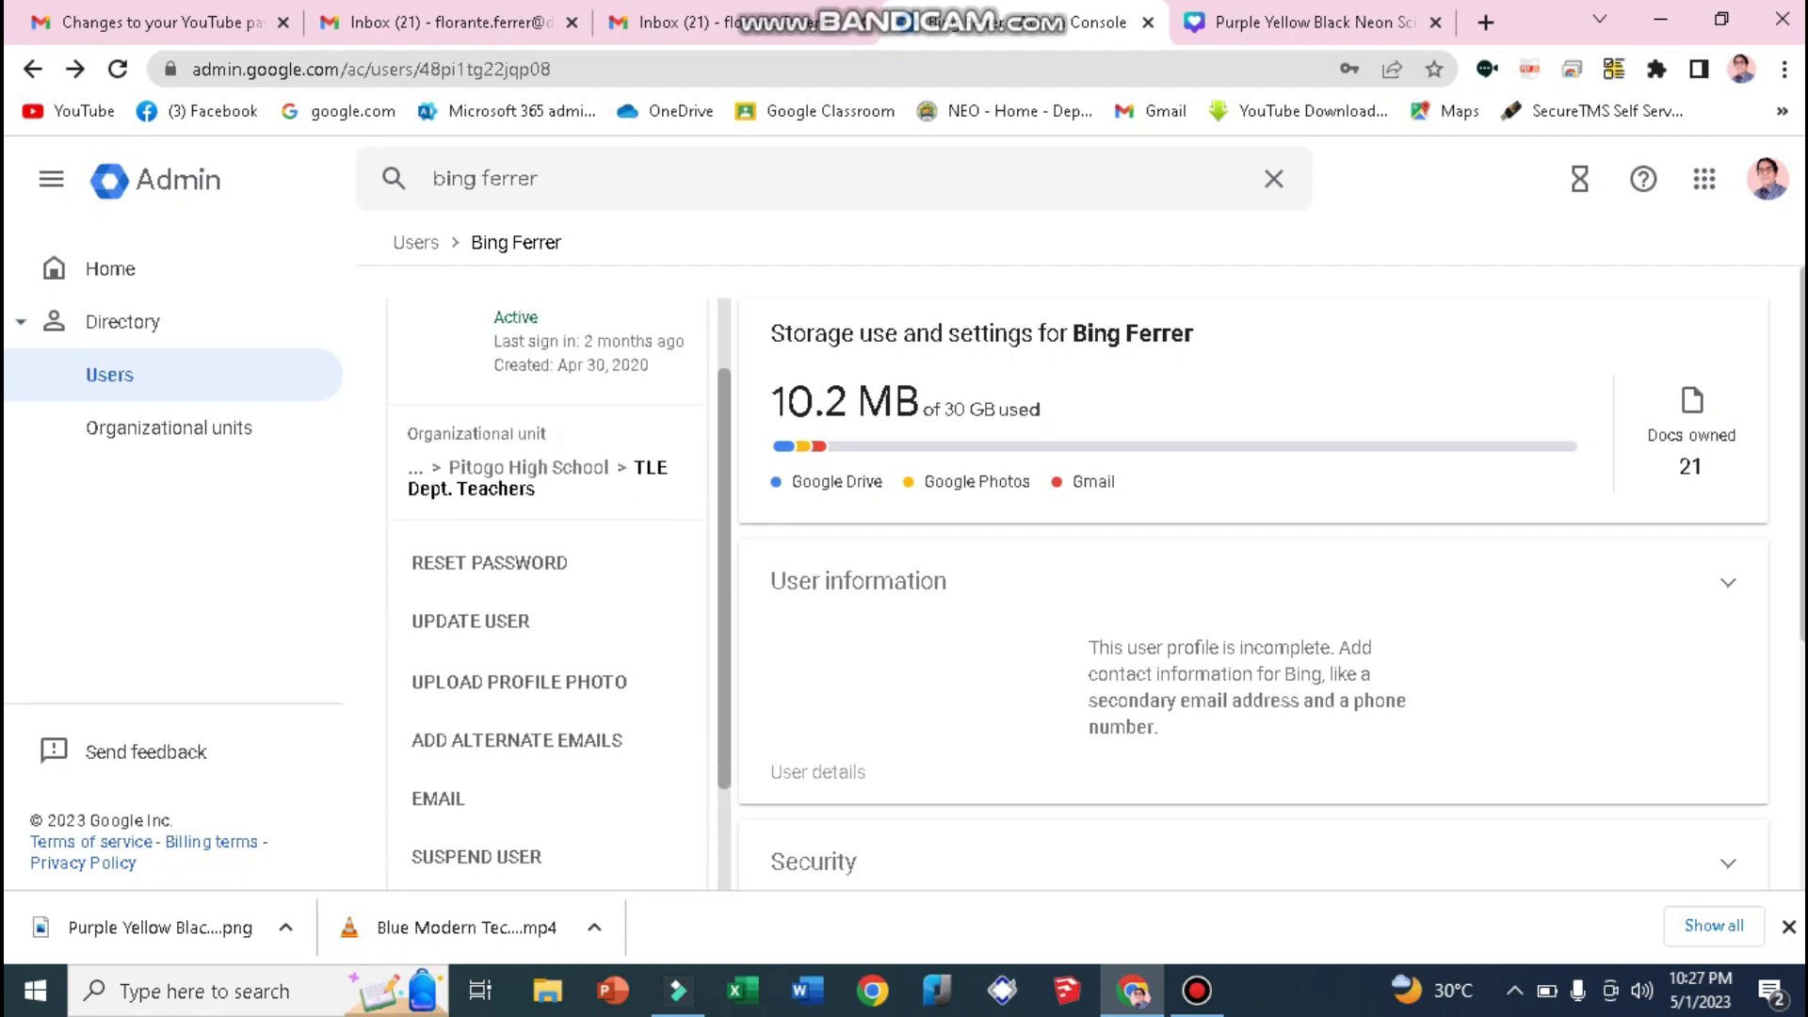
scroll(556, 593, "down", 2)
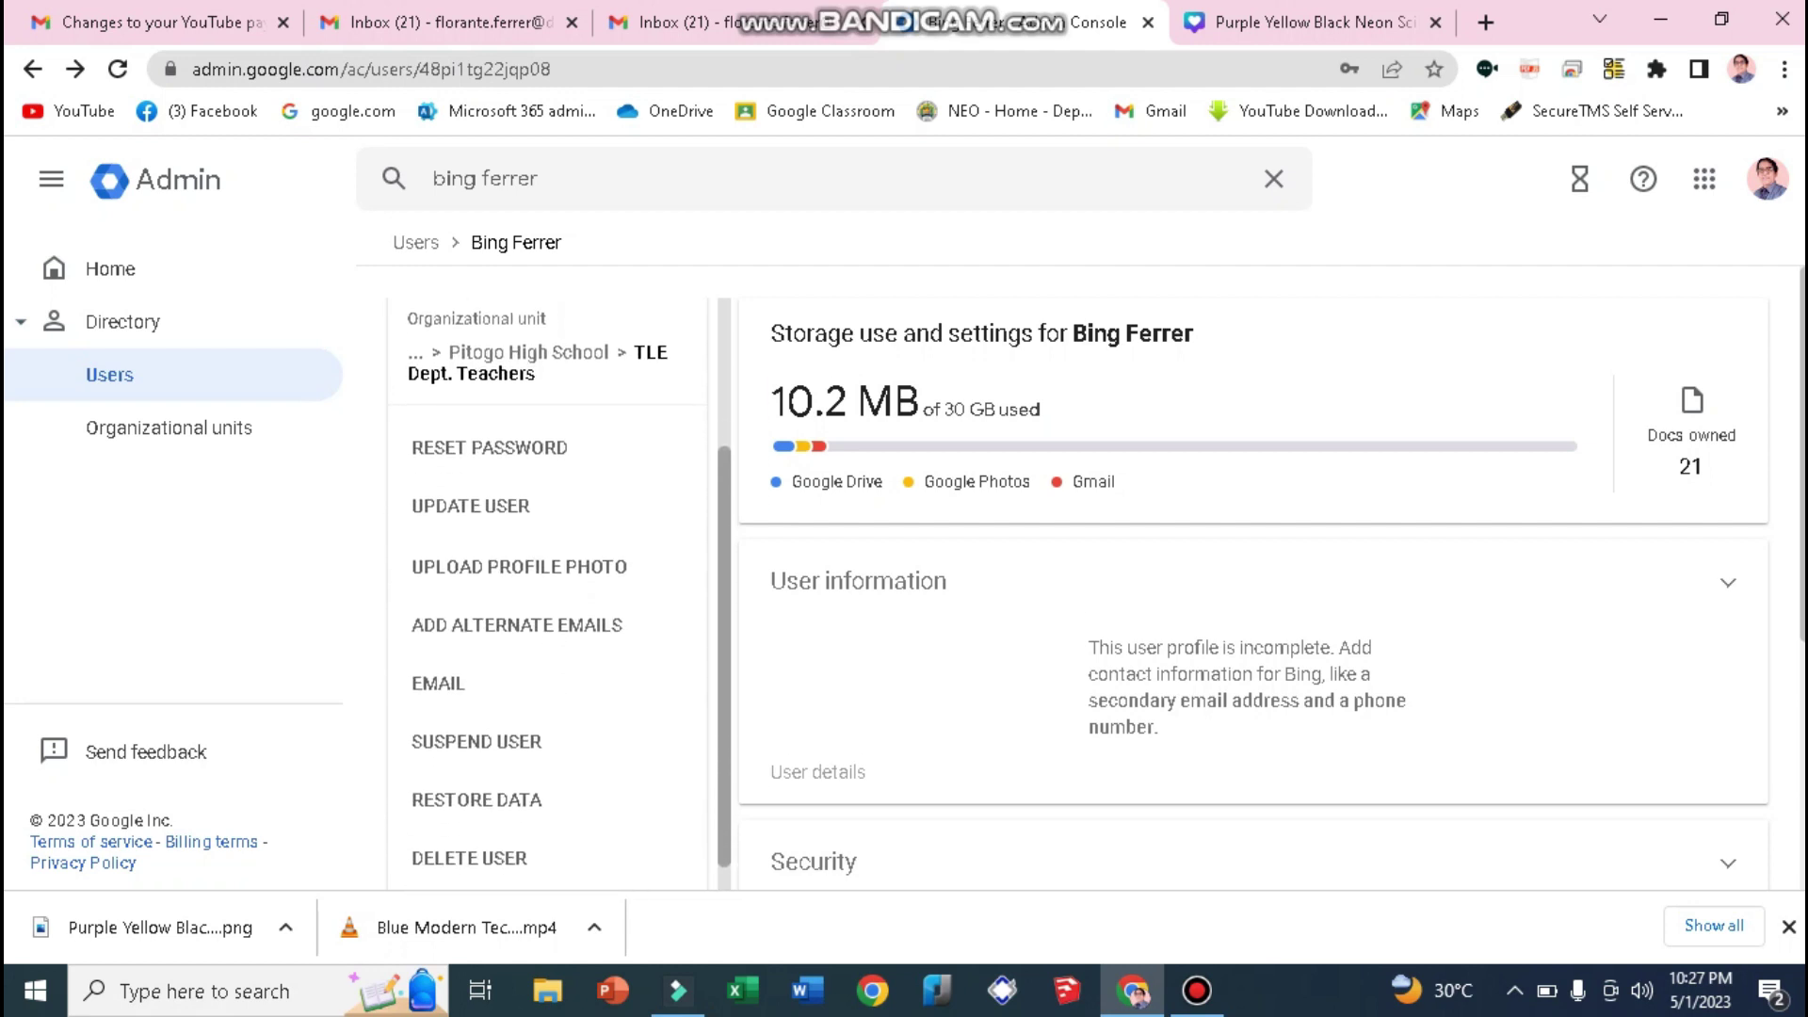
scroll(565, 594, "down", 1)
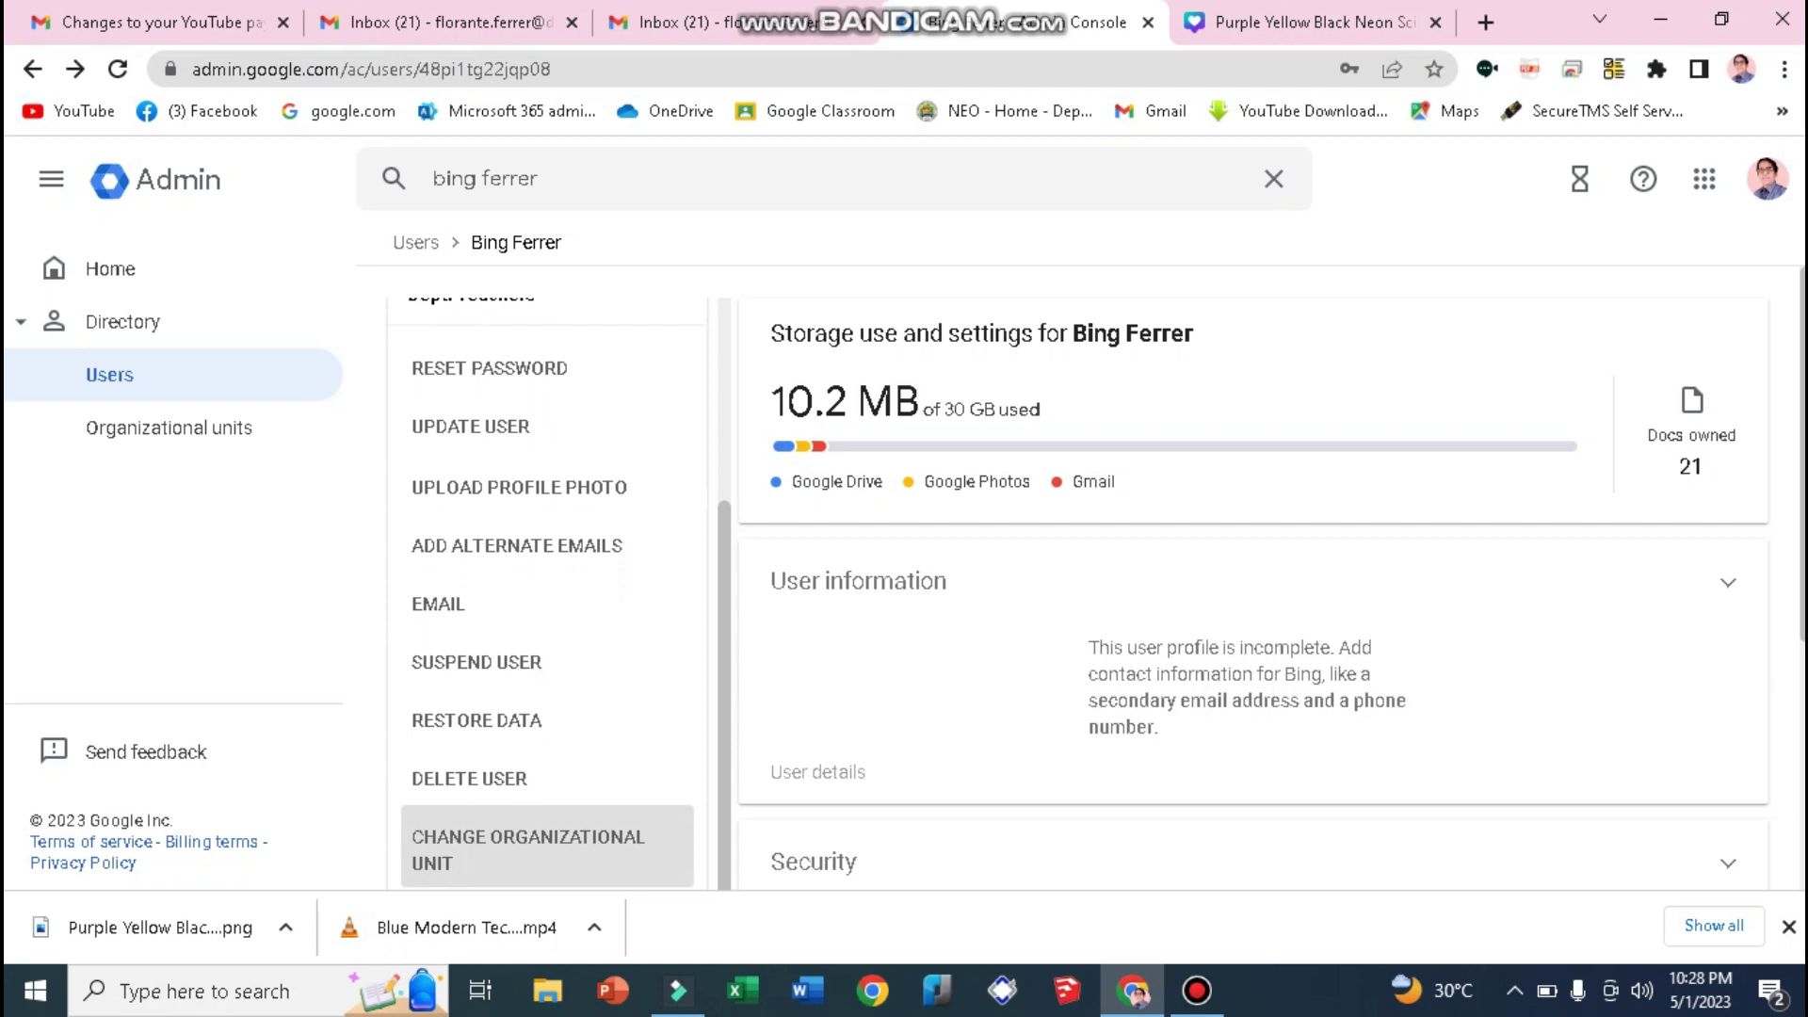
left_click(546, 848)
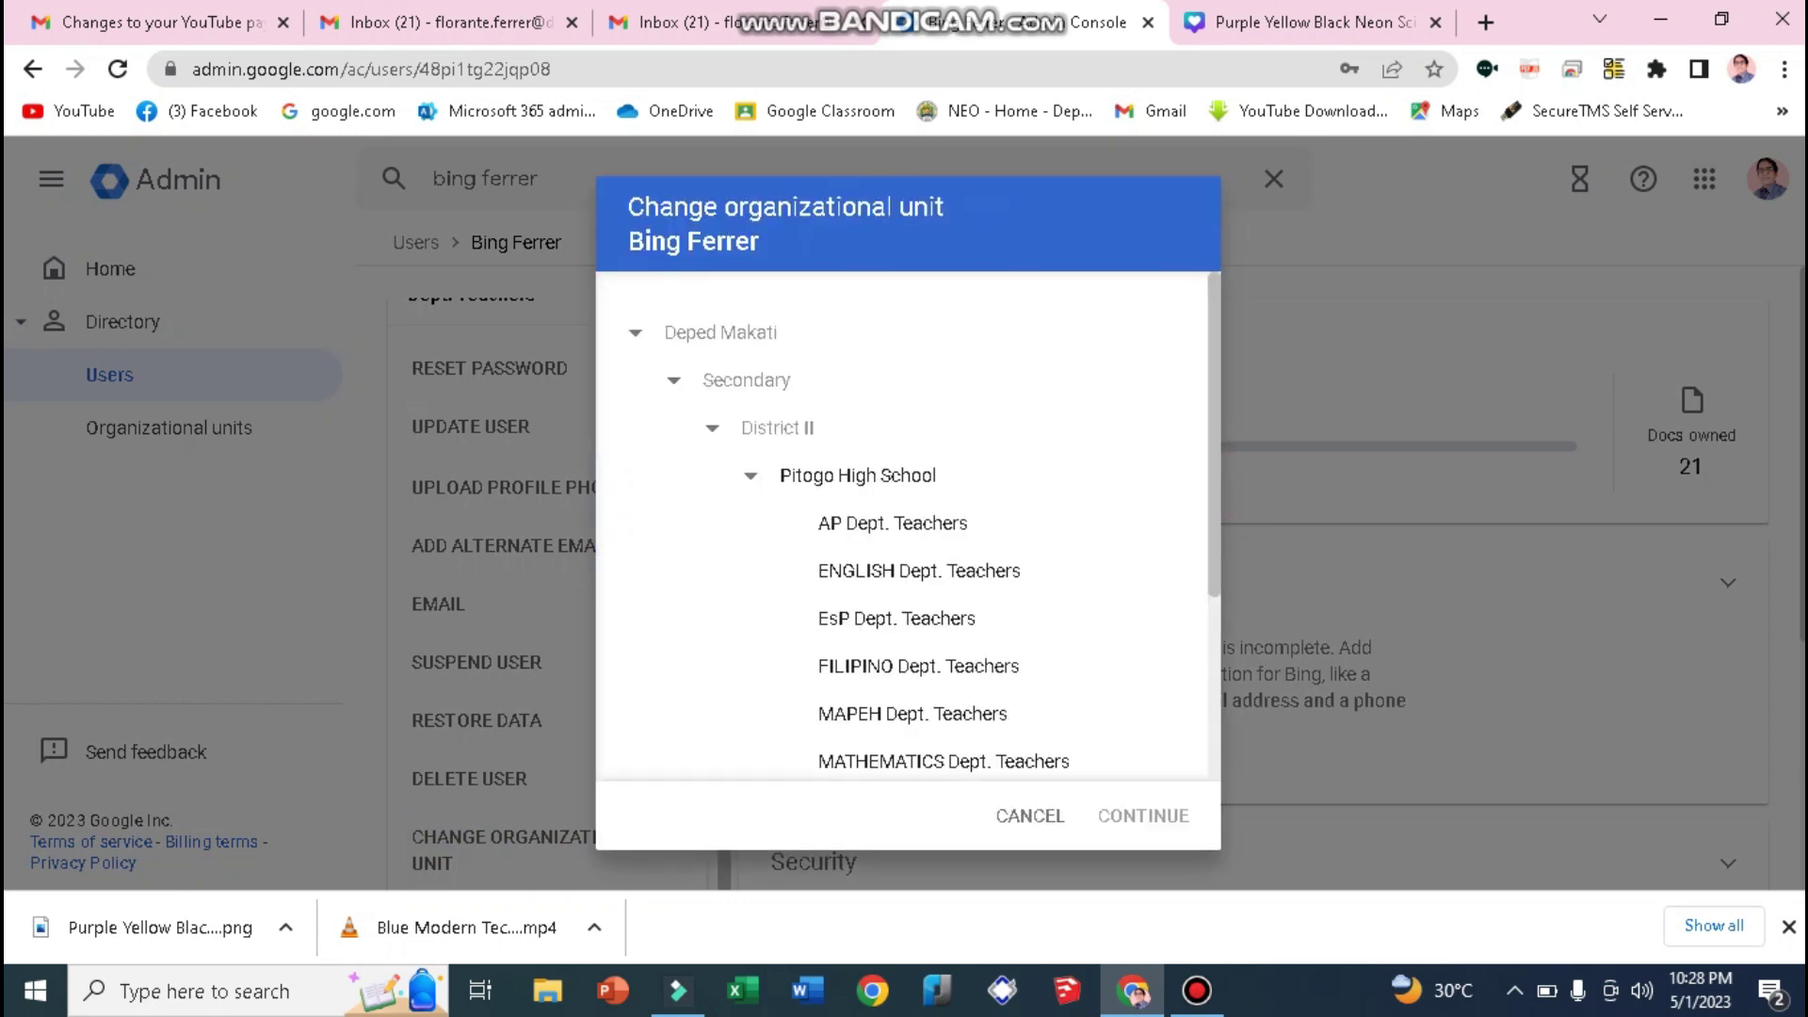
scroll(904, 527, "down", 2)
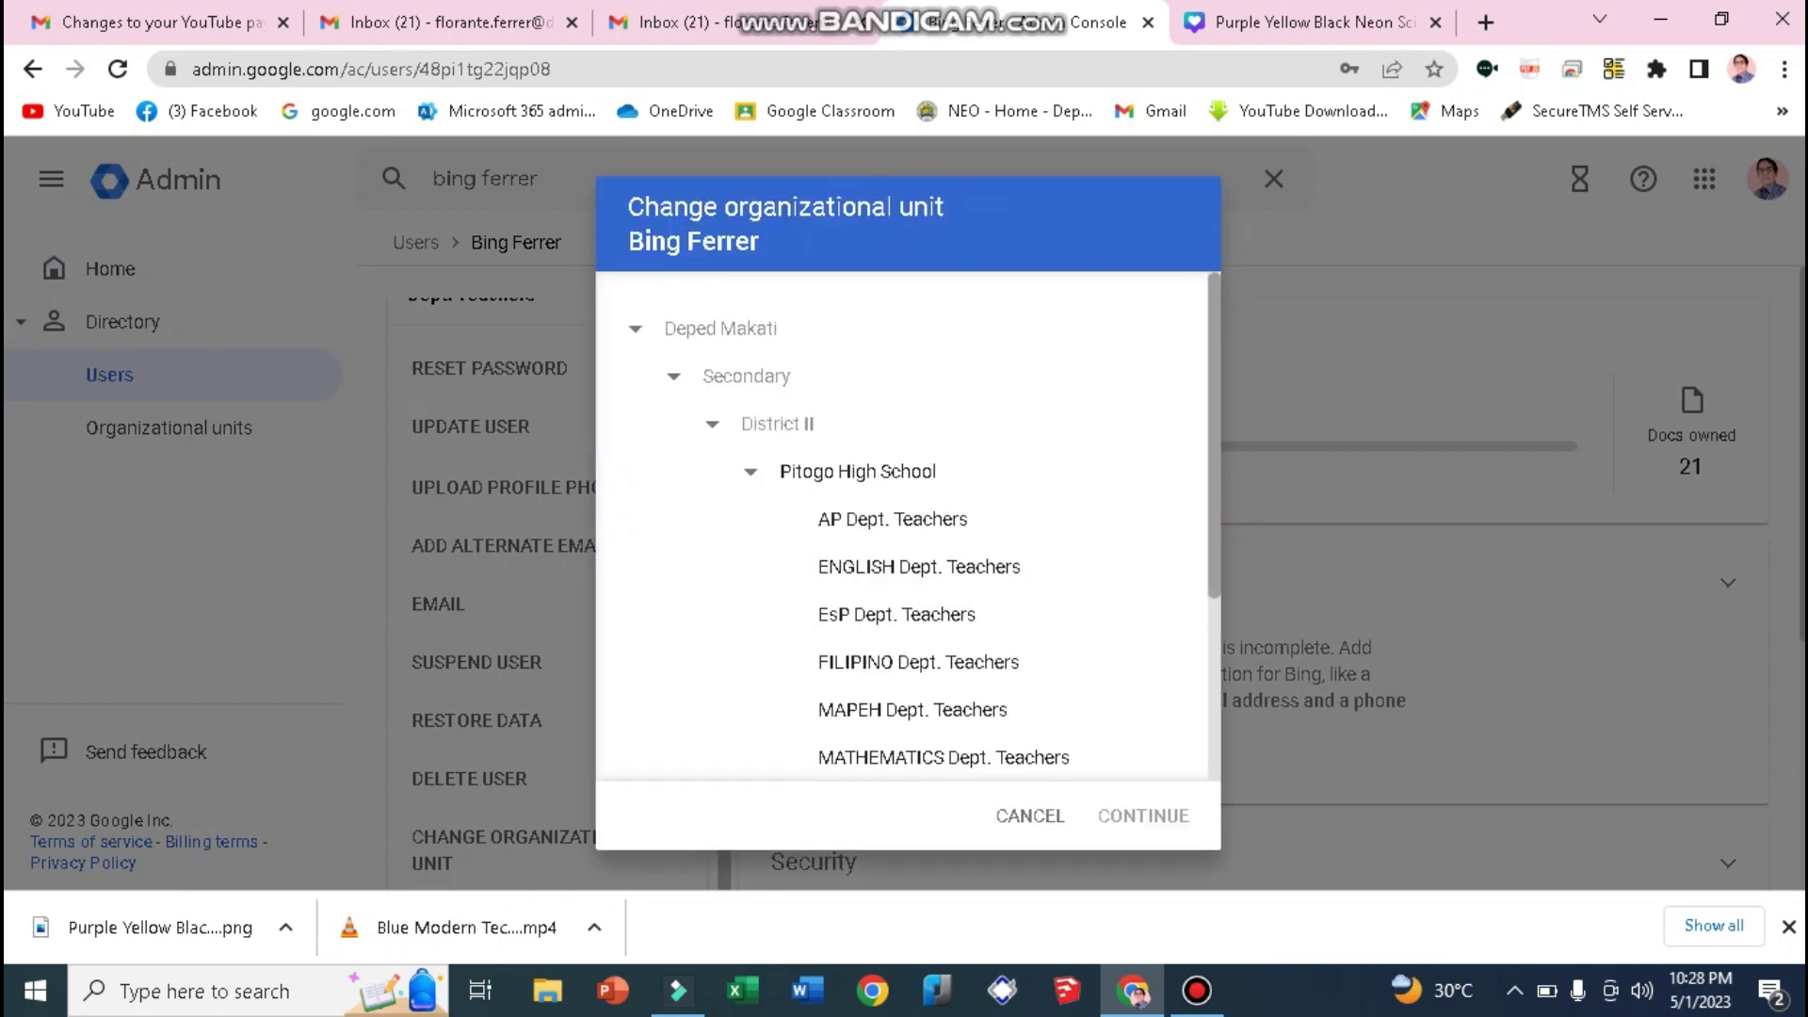